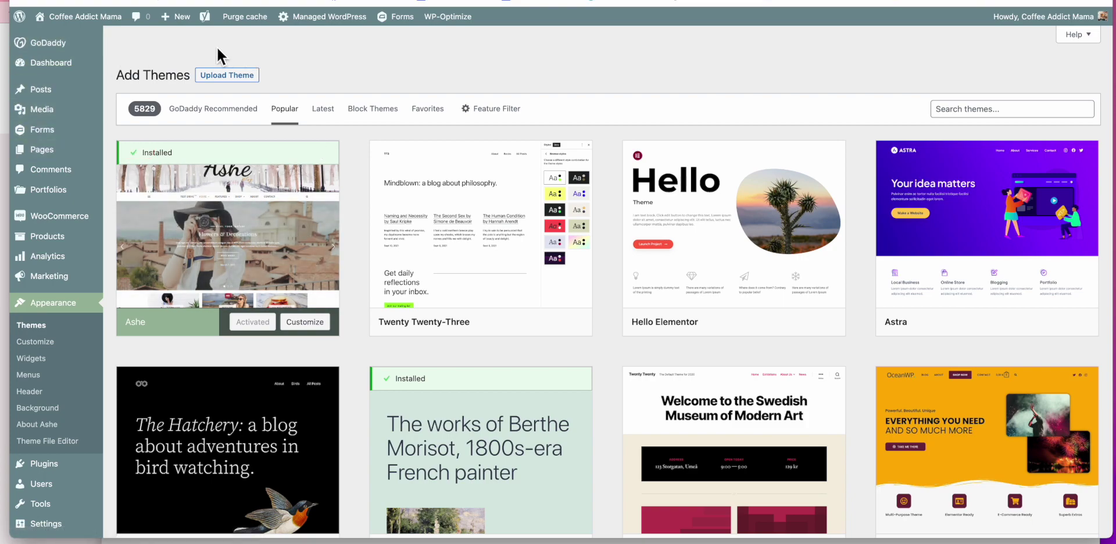
Step: Browse the Block Themes, Latest and Popular theme categories
{"action": "mouse_move", "coordinate": [214, 251]}
{"action": "left_click", "coordinate": [373, 111]}
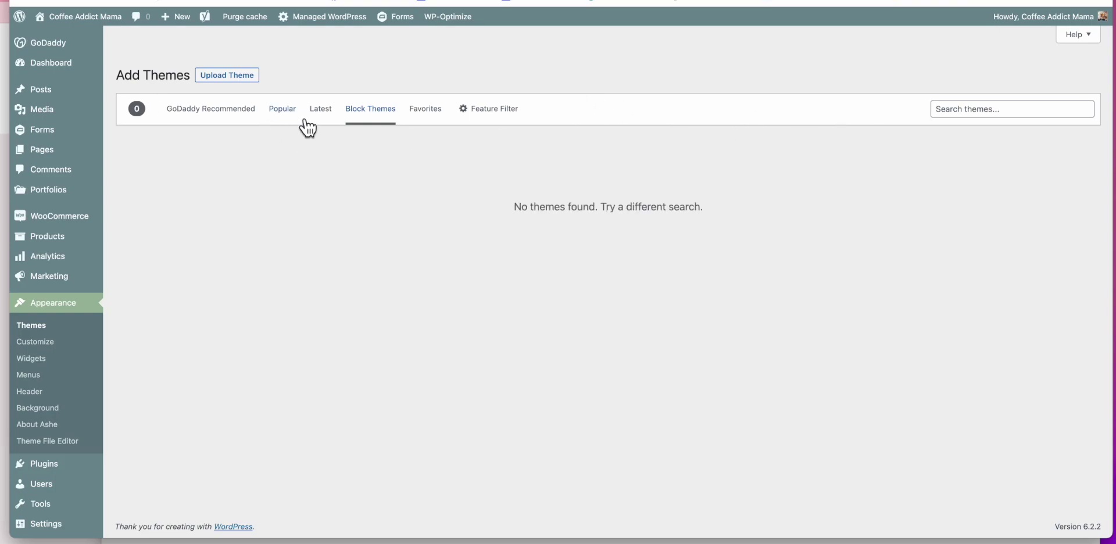
{"action": "left_click", "coordinate": [333, 111]}
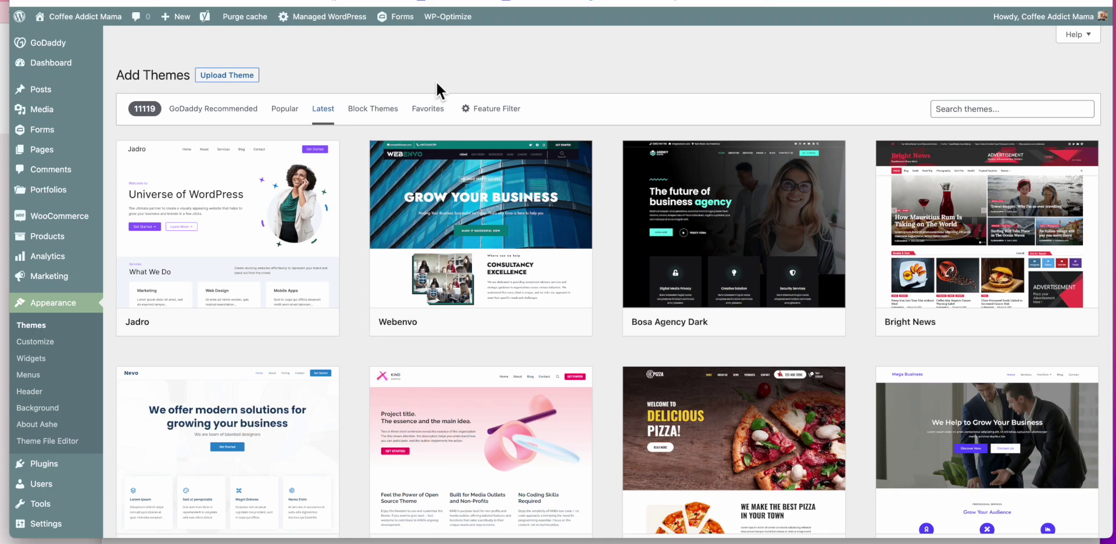
{"action": "scroll", "coordinate": [436, 81], "scroll_direction": "down", "scroll_amount": 1}
{"action": "left_click", "coordinate": [285, 93]}
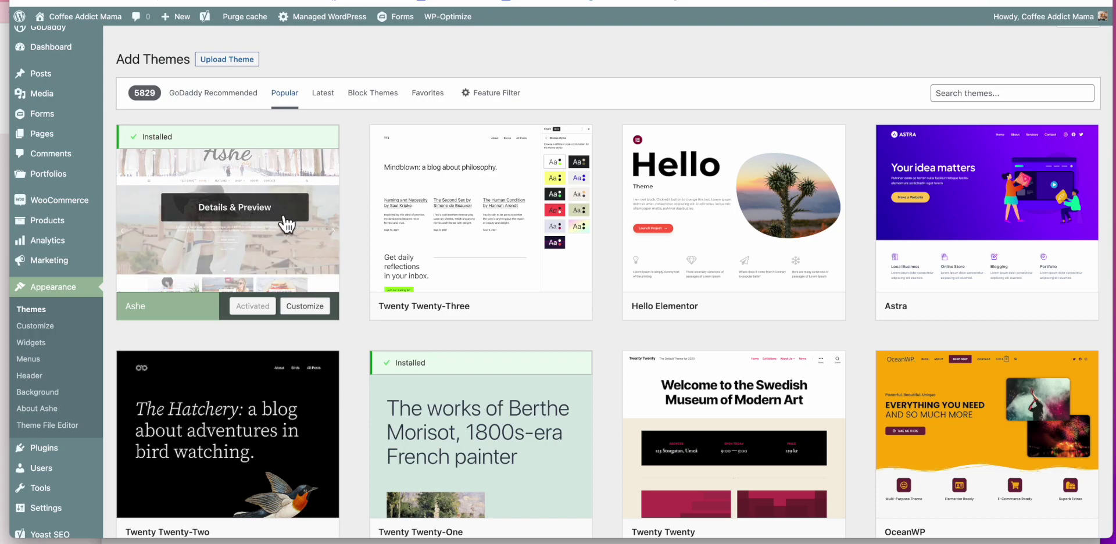
Step: Open the Ashe theme details and highlight the SEO mention in its description
{"action": "left_click", "coordinate": [292, 267]}
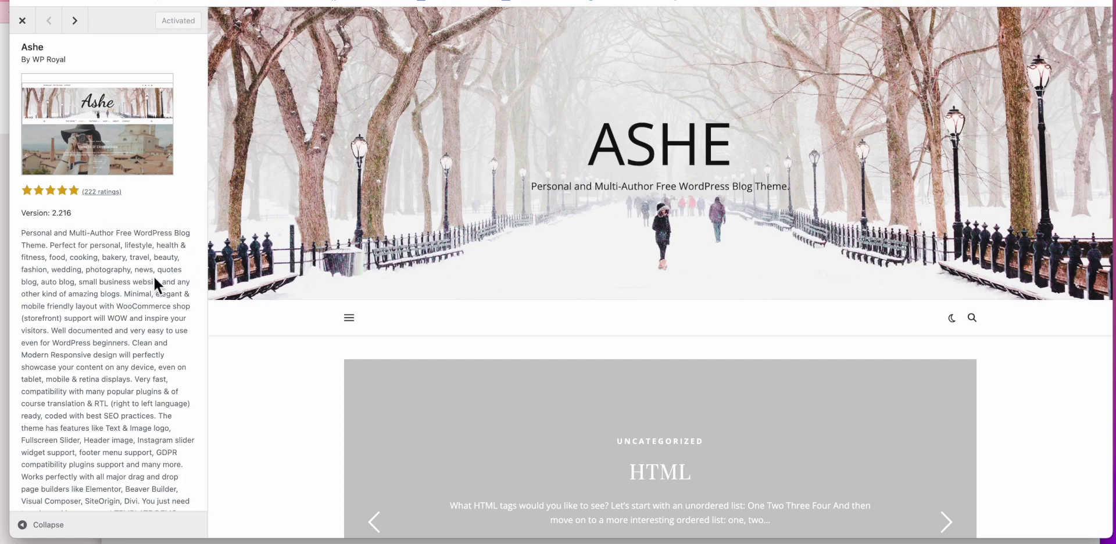
{"action": "scroll", "coordinate": [154, 278], "scroll_direction": "down", "scroll_amount": 2}
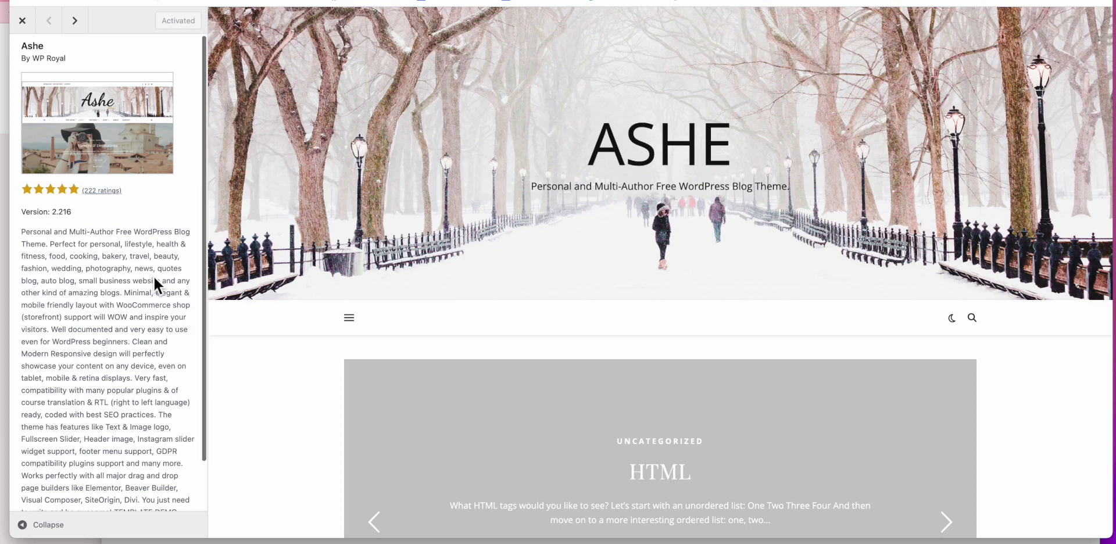
{"action": "left_click_drag", "start_coordinate": [120, 361], "coordinate": [95, 361]}
{"action": "scroll", "coordinate": [351, 413], "scroll_direction": "down", "scroll_amount": 3}
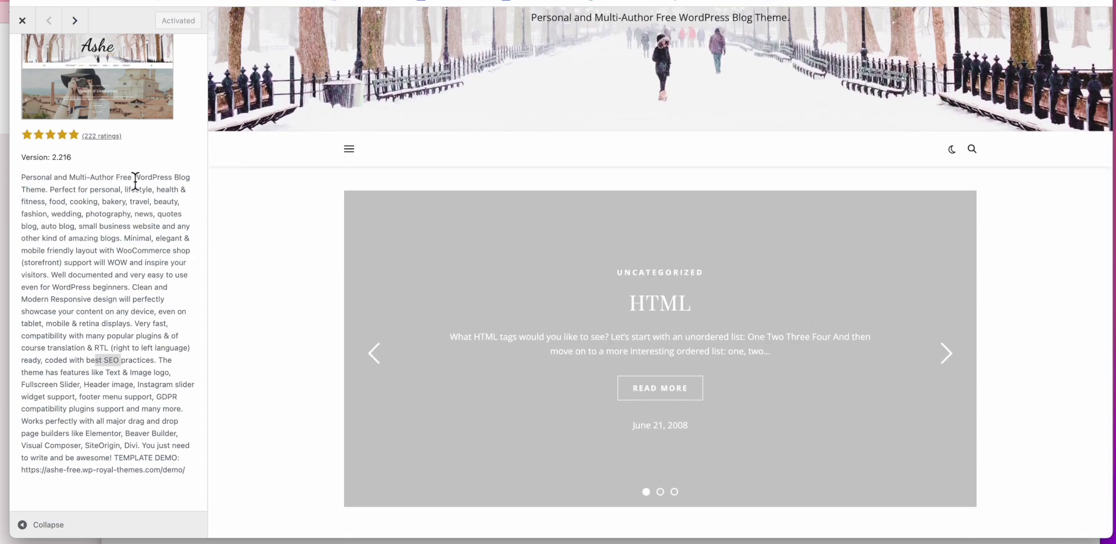
{"action": "scroll", "coordinate": [135, 181], "scroll_direction": "up", "scroll_amount": 2}
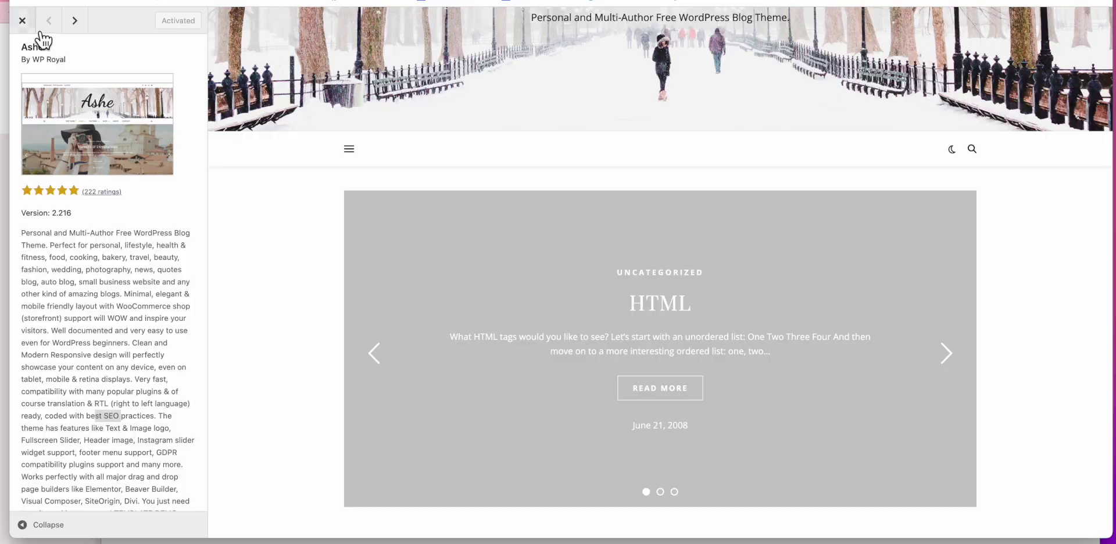
{"action": "left_click", "coordinate": [22, 20]}
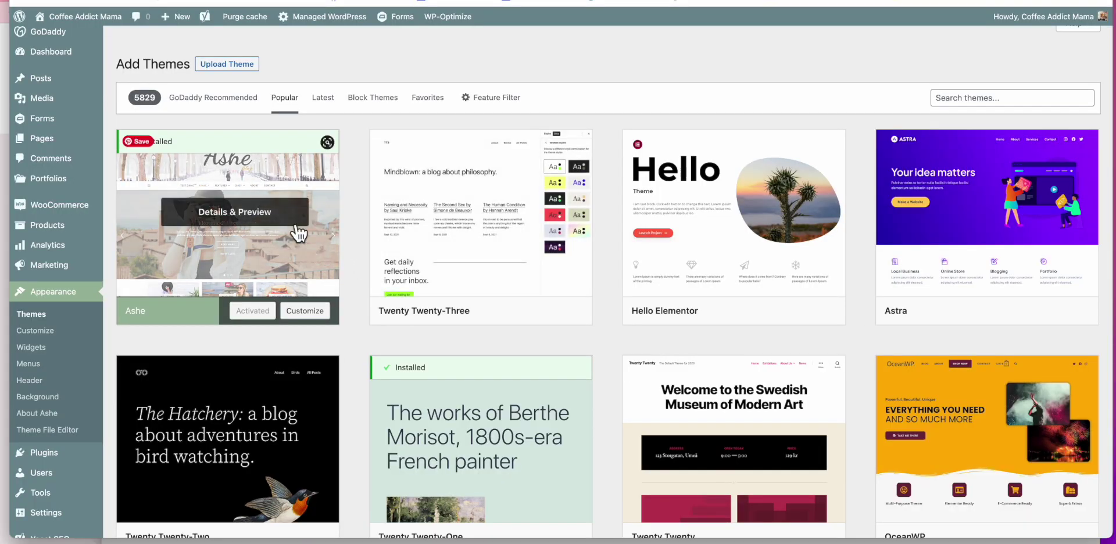
Step: Review the installed themes (Ashe active, Genesis, Twenty Twenty-One) and return to Add Themes
{"action": "left_click", "coordinate": [55, 311]}
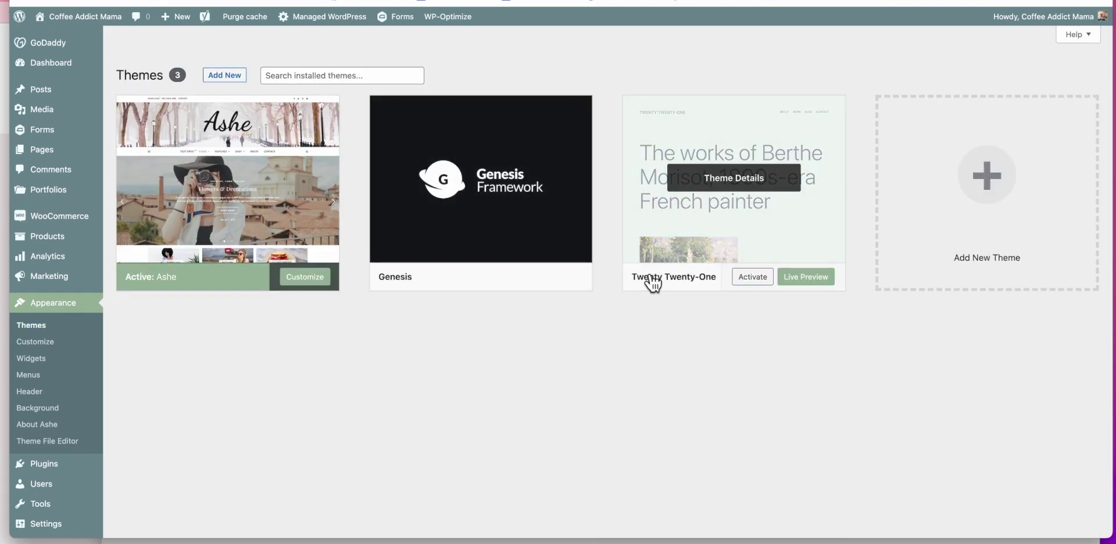
{"action": "mouse_move", "coordinate": [528, 219]}
{"action": "left_click", "coordinate": [224, 76]}
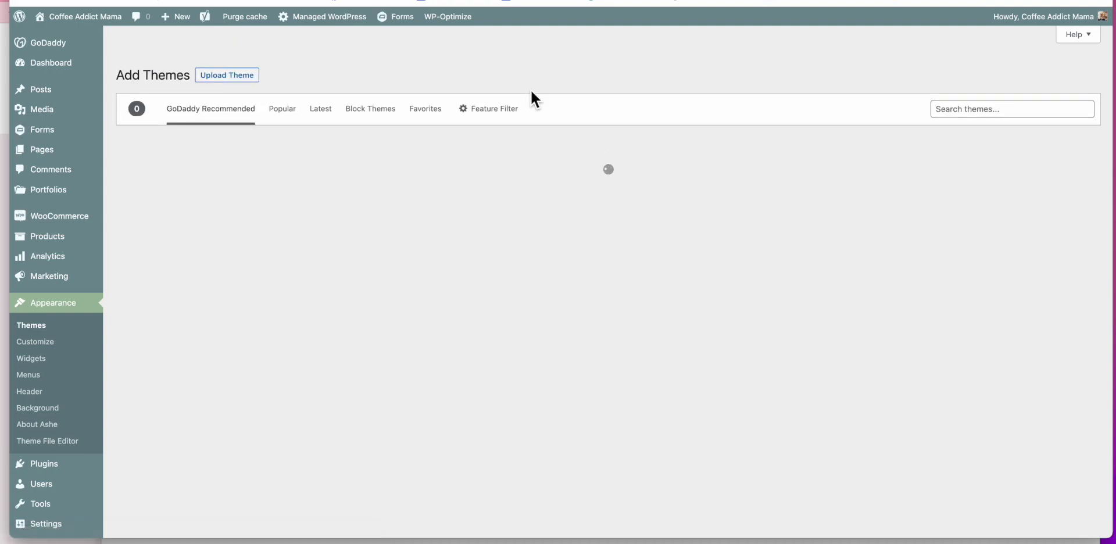
Step: Search the theme directory for 'mobile friendly' and preview the Responsive Blog Era theme
{"action": "left_click", "coordinate": [993, 110]}
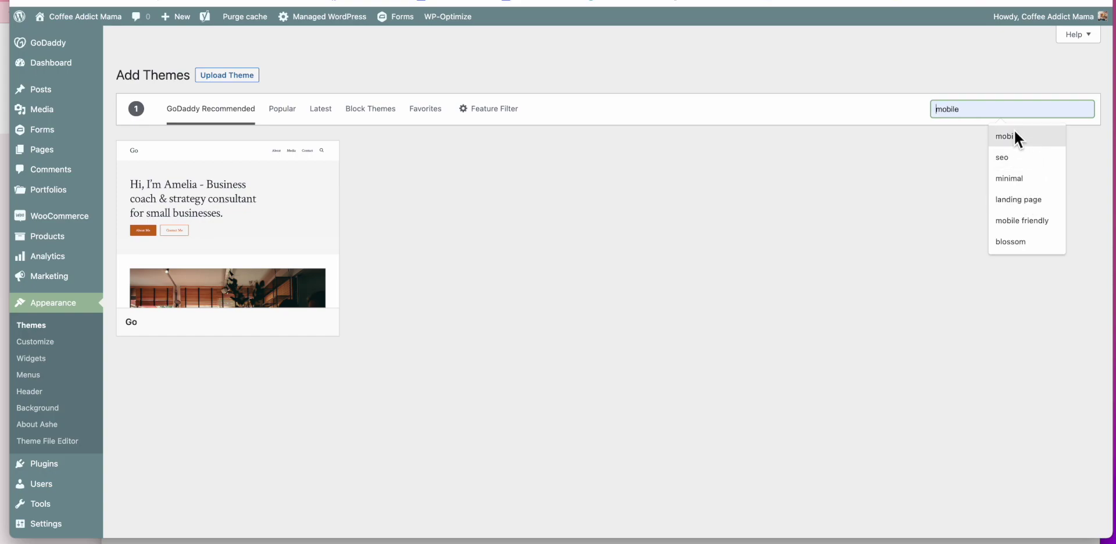
{"action": "type", "text": "mob"}
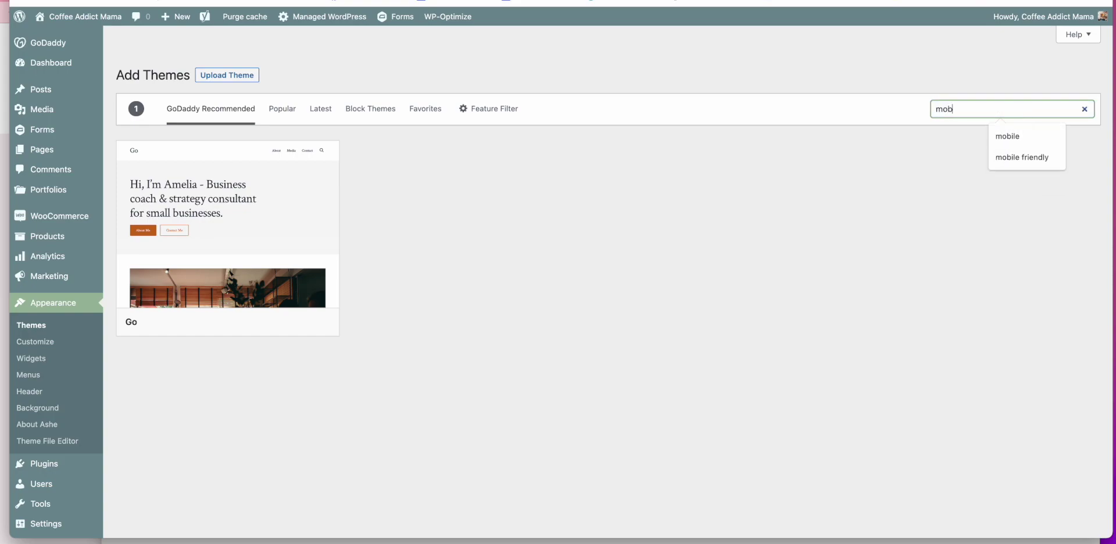
{"action": "type", "text": "ile "}
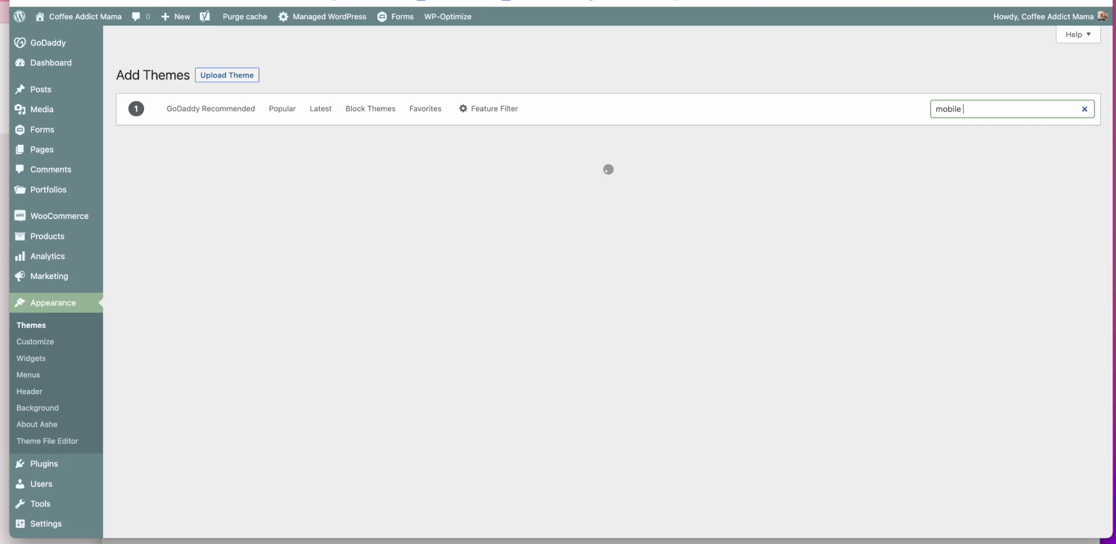
{"action": "type", "text": "frie"}
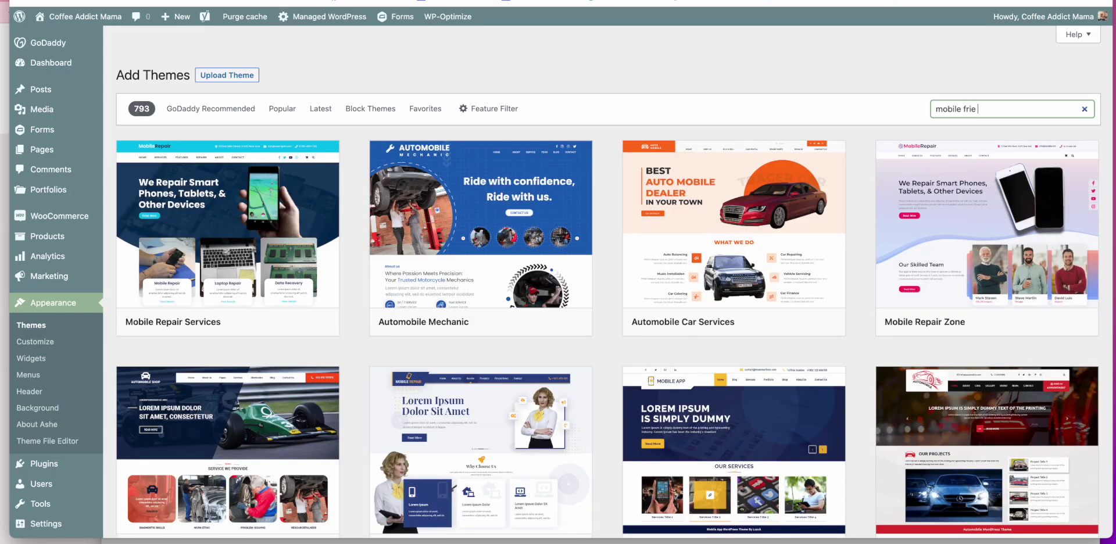
{"action": "type", "text": "ndly"}
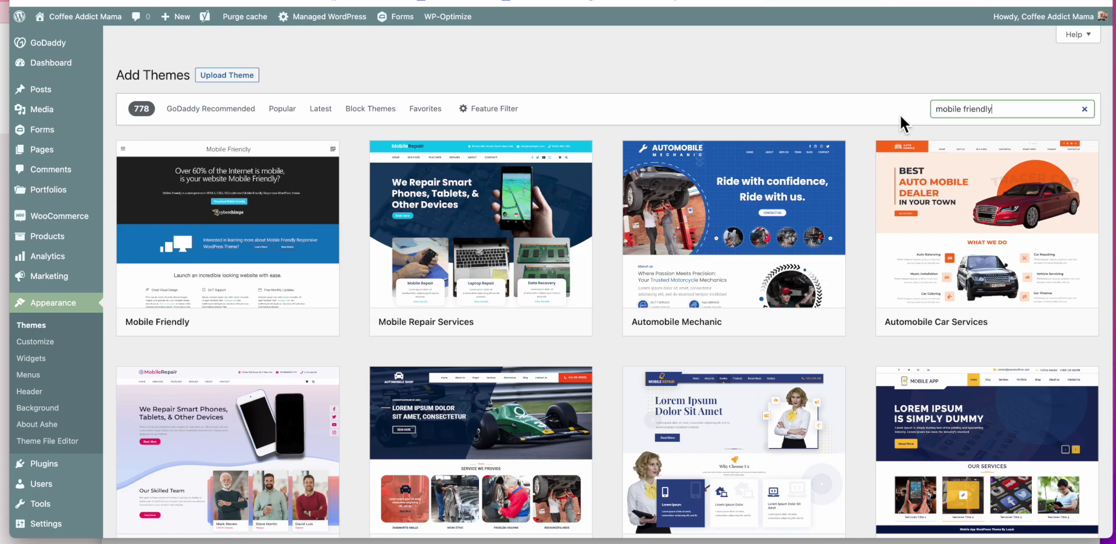
{"action": "scroll", "coordinate": [900, 114], "scroll_direction": "down", "scroll_amount": 5}
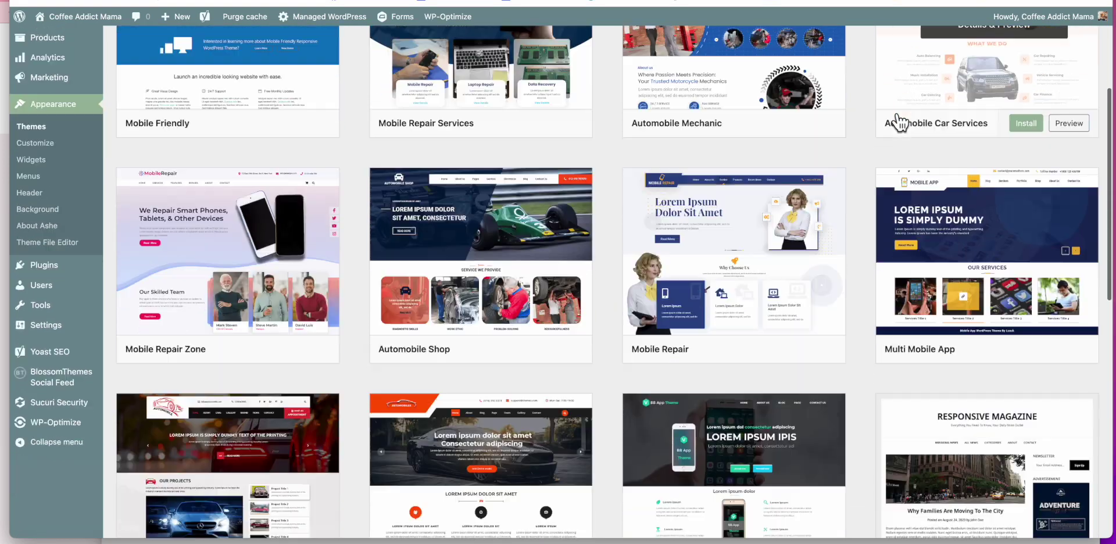
{"action": "scroll", "coordinate": [898, 117], "scroll_direction": "down", "scroll_amount": 2}
{"action": "scroll", "coordinate": [898, 117], "scroll_direction": "up", "scroll_amount": 2}
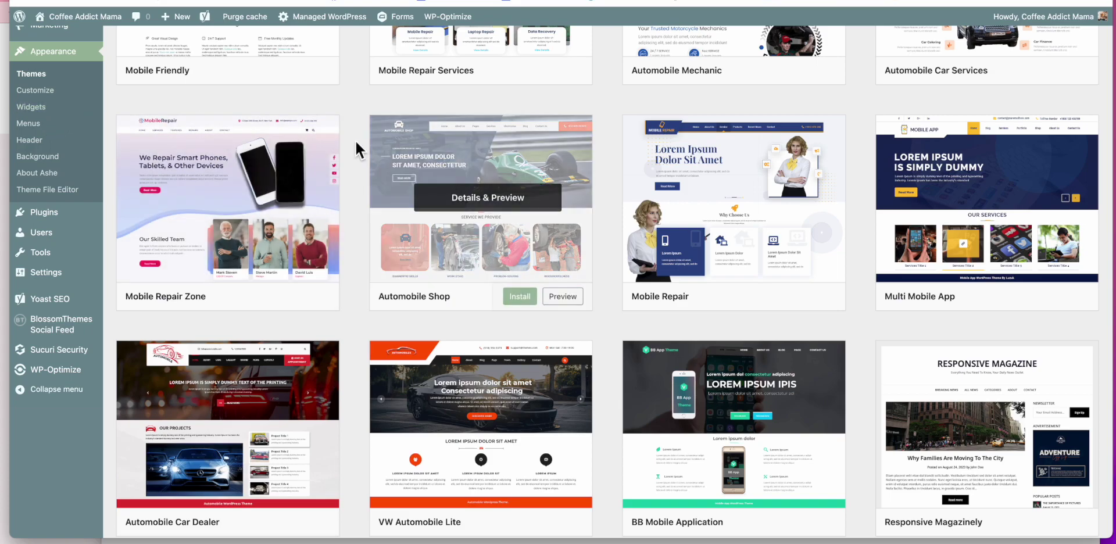
{"action": "scroll", "coordinate": [367, 145], "scroll_direction": "down", "scroll_amount": 8}
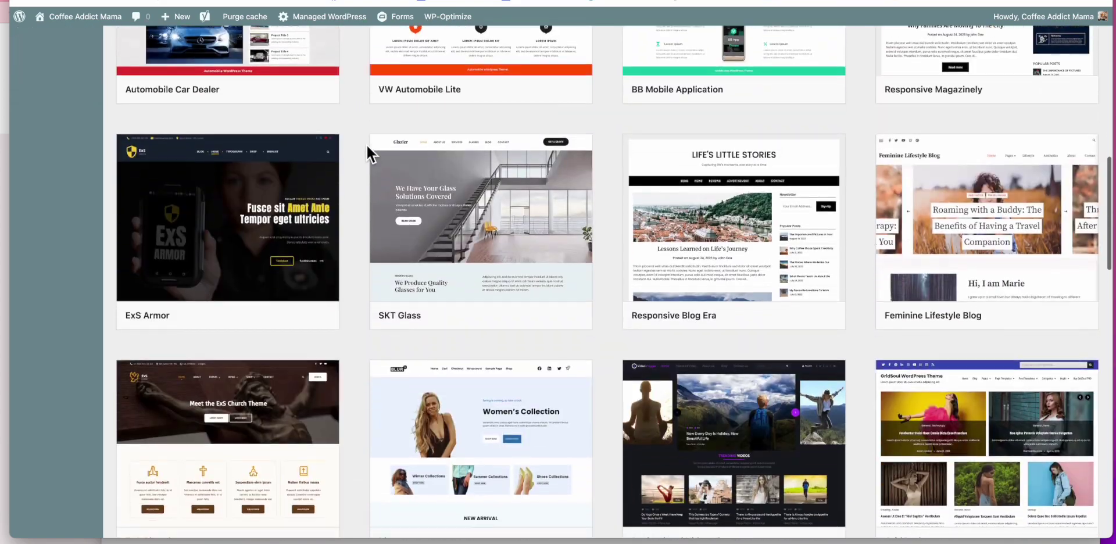
{"action": "mouse_move", "coordinate": [814, 241]}
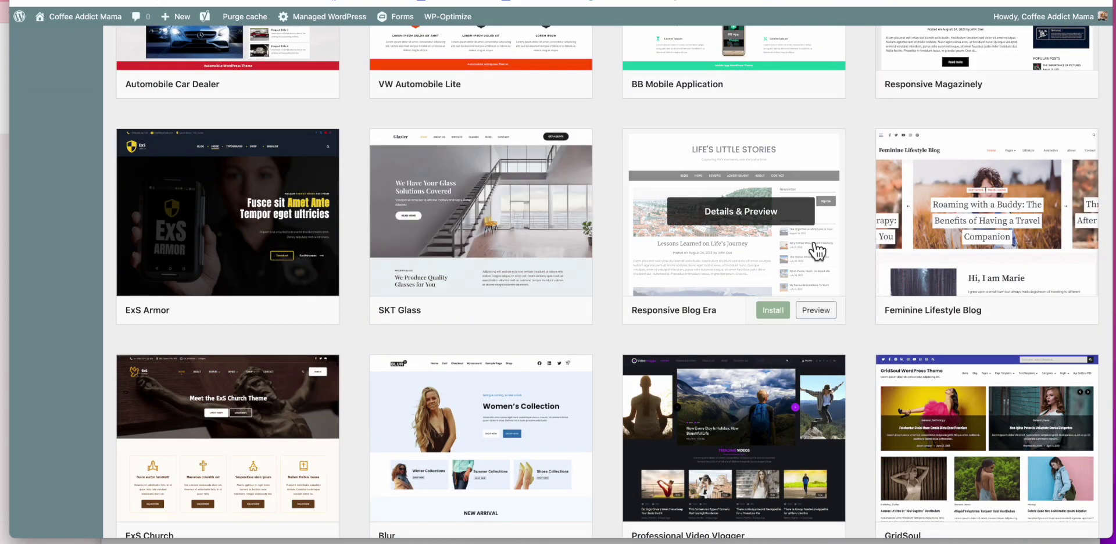
{"action": "left_click", "coordinate": [816, 311]}
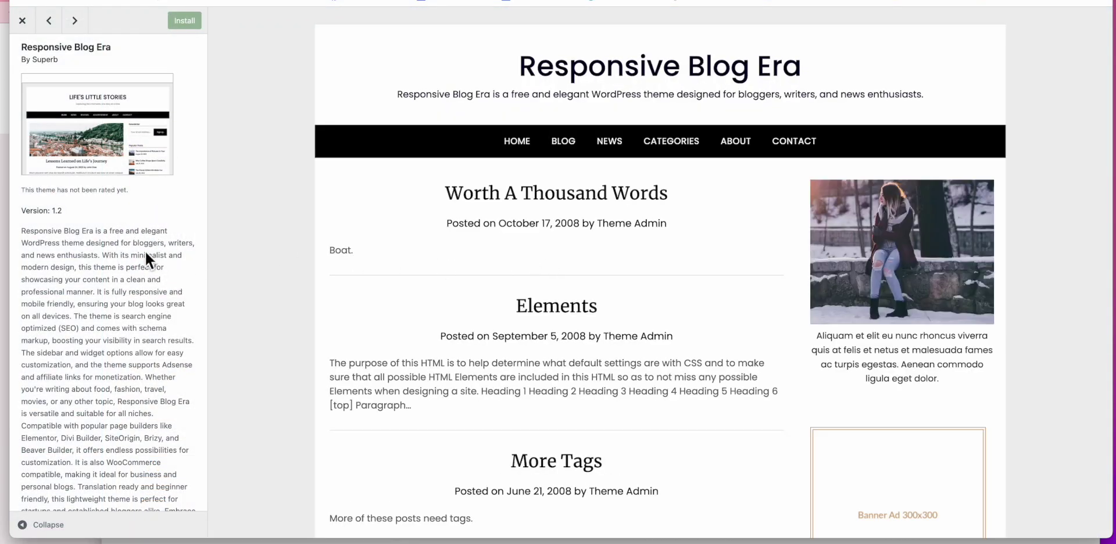
Step: Install the Responsive Blog Era theme from its preview and return to the search results
{"action": "scroll", "coordinate": [124, 259], "scroll_direction": "down", "scroll_amount": 3}
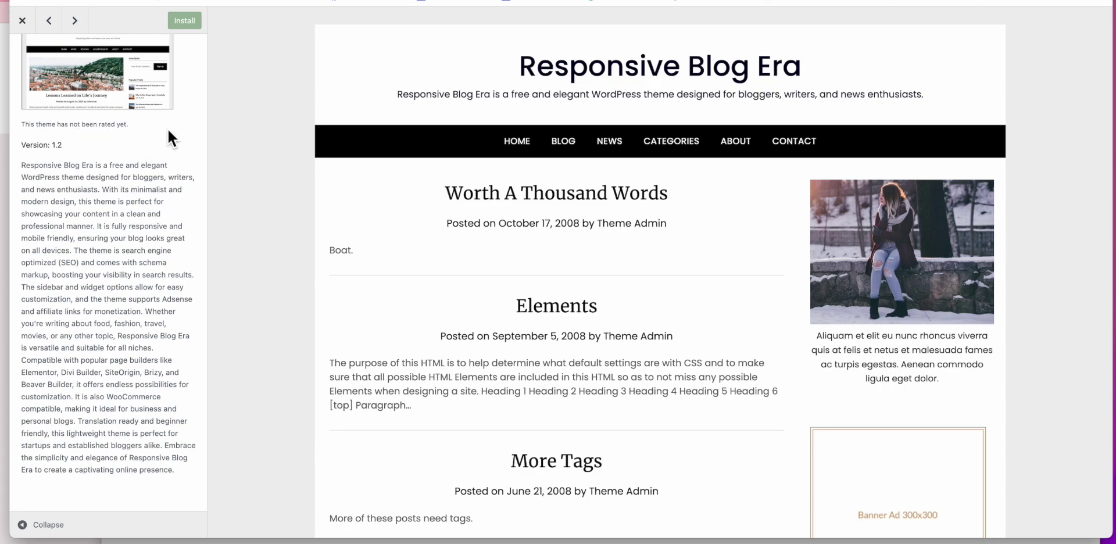
{"action": "scroll", "coordinate": [169, 140], "scroll_direction": "up", "scroll_amount": 2}
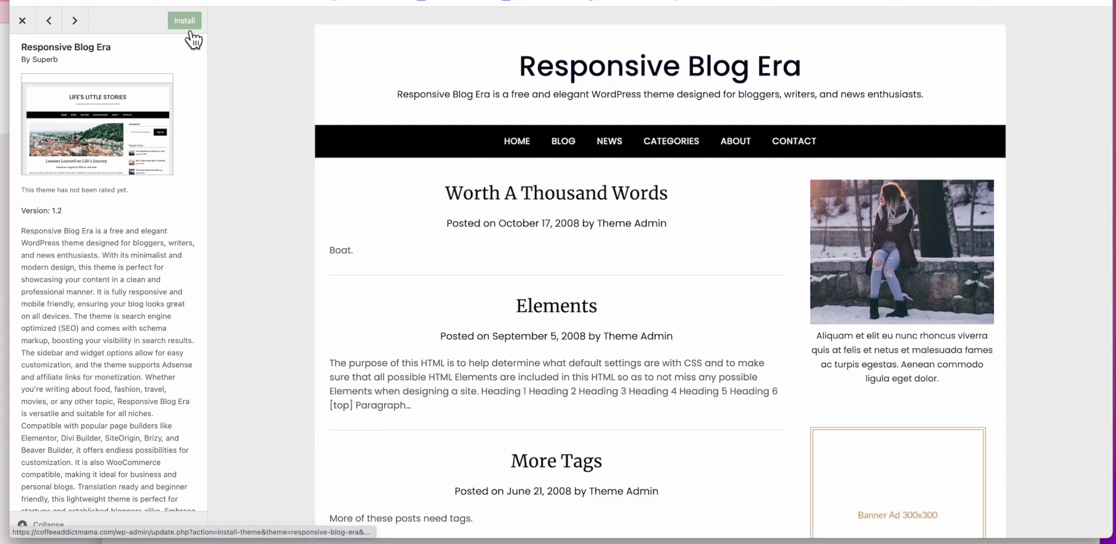
{"action": "left_click", "coordinate": [22, 21]}
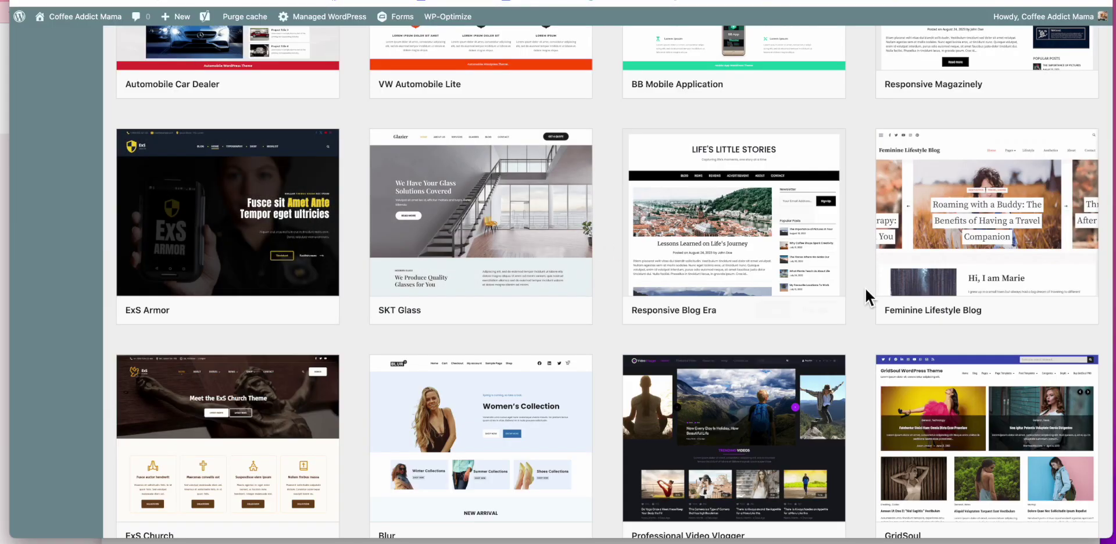
{"action": "left_click", "coordinate": [819, 291]}
{"action": "left_click", "coordinate": [184, 20]}
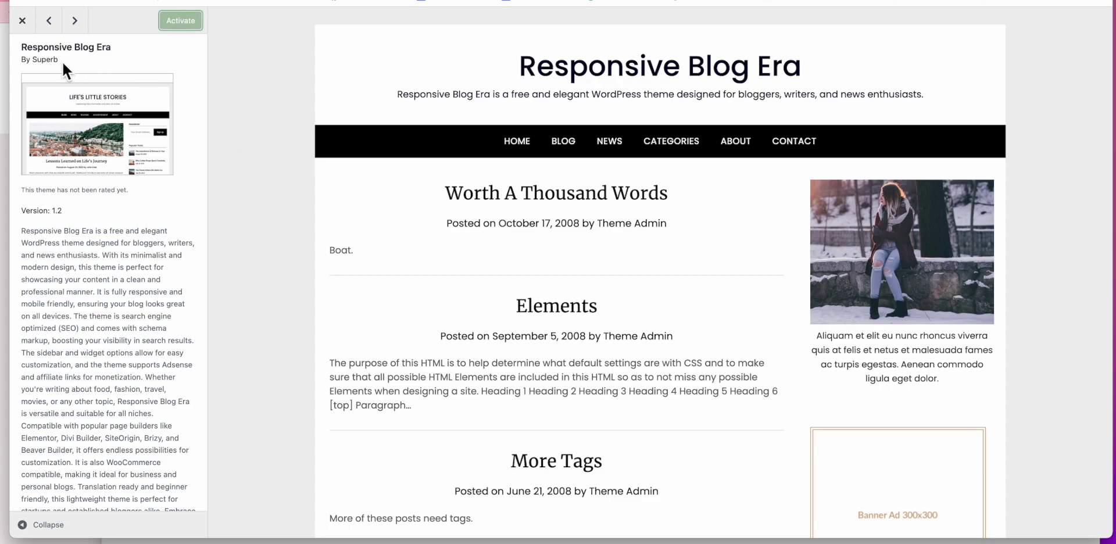
{"action": "left_click", "coordinate": [22, 20]}
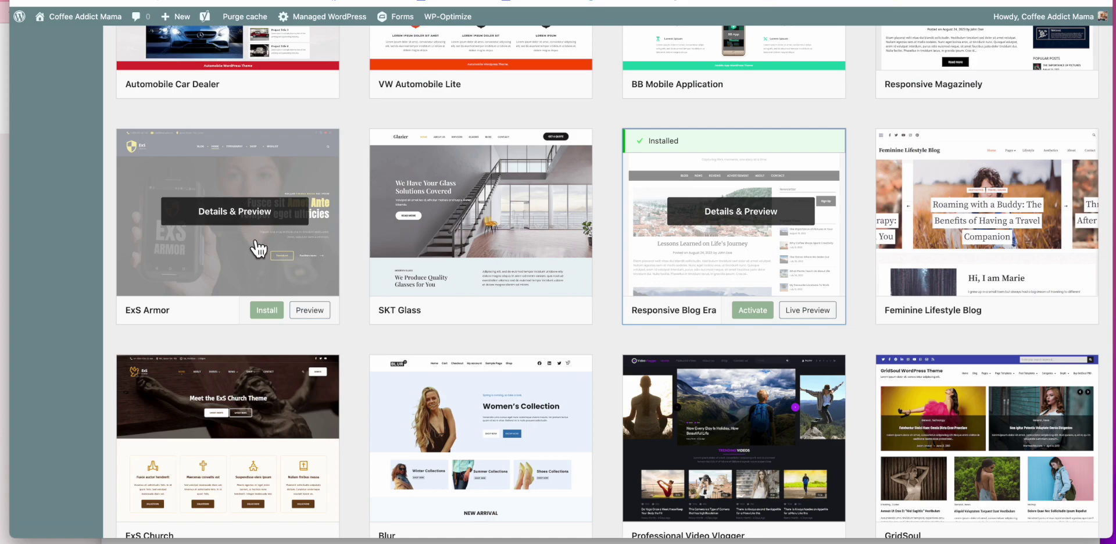
{"action": "scroll", "coordinate": [258, 247], "scroll_direction": "up", "scroll_amount": 4}
Step: Scroll the mobile-friendly results to the installed Responsive Blog Era card
{"action": "scroll", "coordinate": [259, 249], "scroll_direction": "up", "scroll_amount": 3}
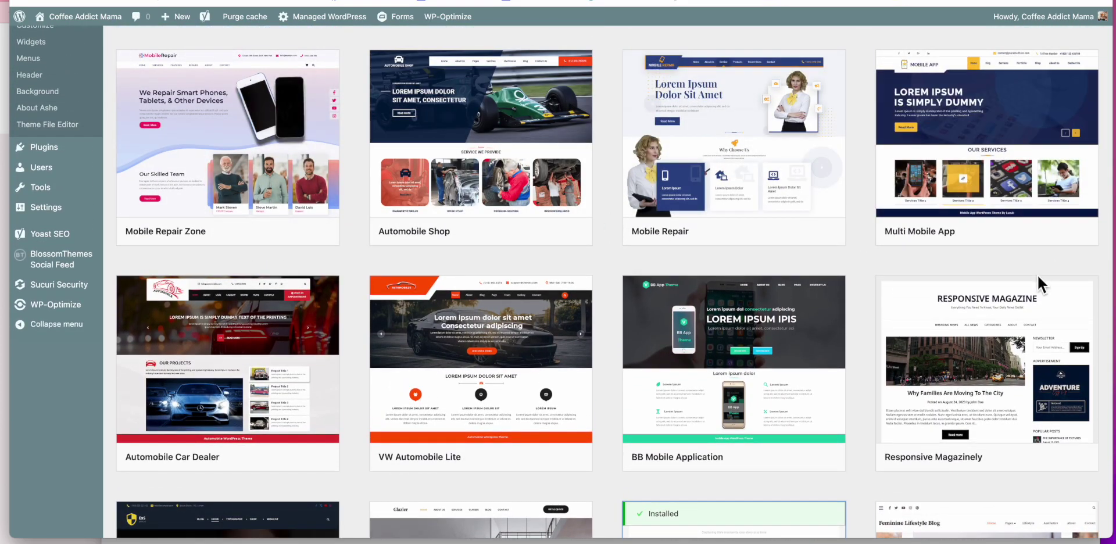
{"action": "mouse_move", "coordinate": [990, 216]}
{"action": "scroll", "coordinate": [868, 208], "scroll_direction": "down", "scroll_amount": 5}
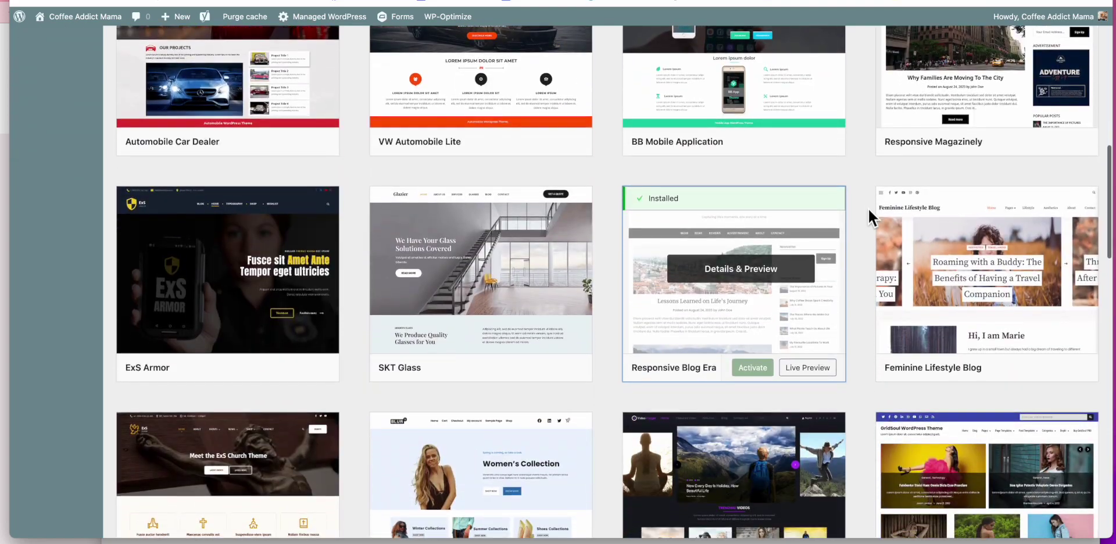
{"action": "scroll", "coordinate": [868, 208], "scroll_direction": "down", "scroll_amount": 1}
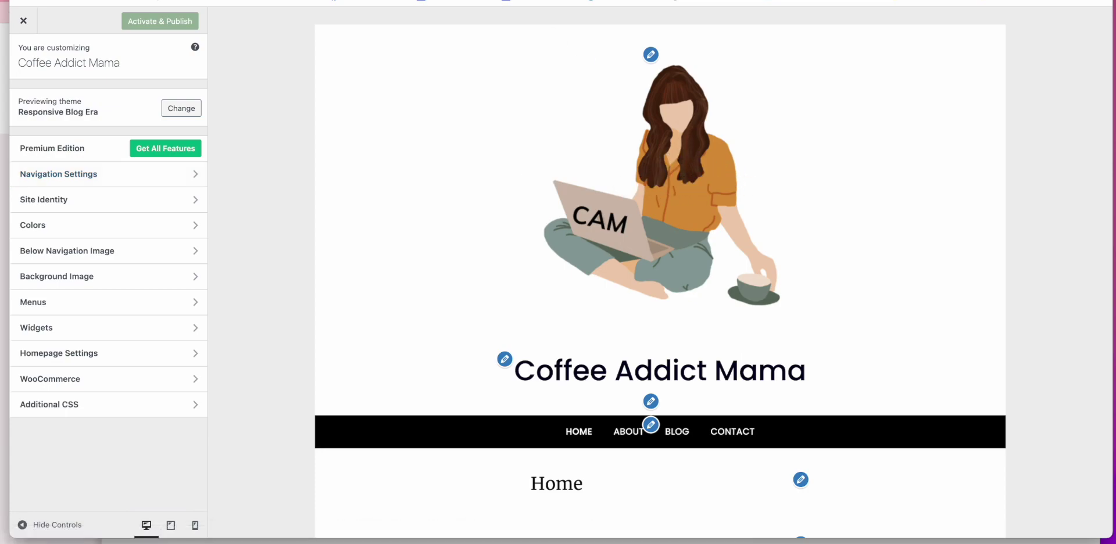
{"action": "left_click", "coordinate": [152, 205]}
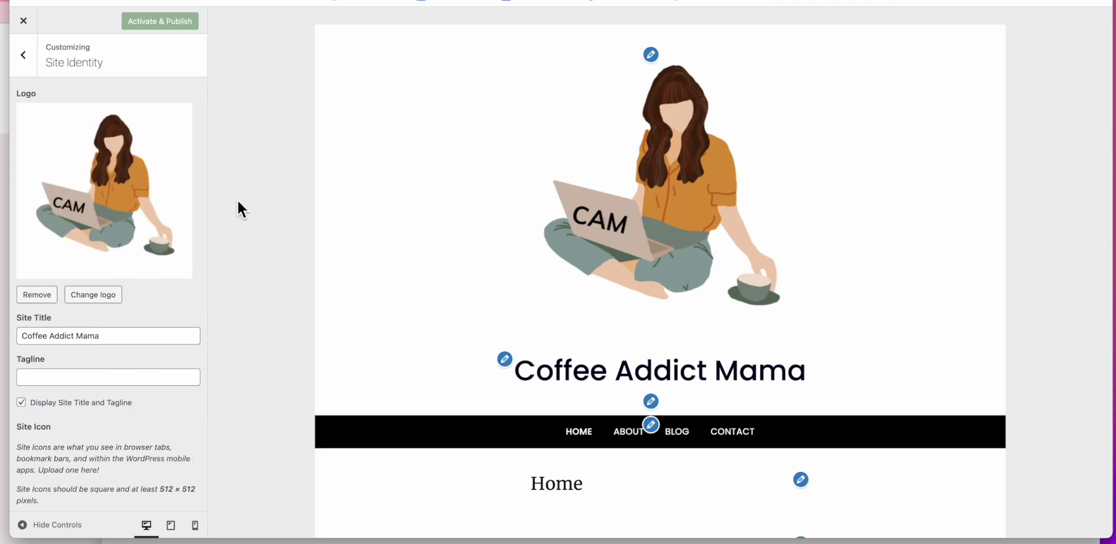
{"action": "scroll", "coordinate": [146, 288], "scroll_direction": "down", "scroll_amount": 3}
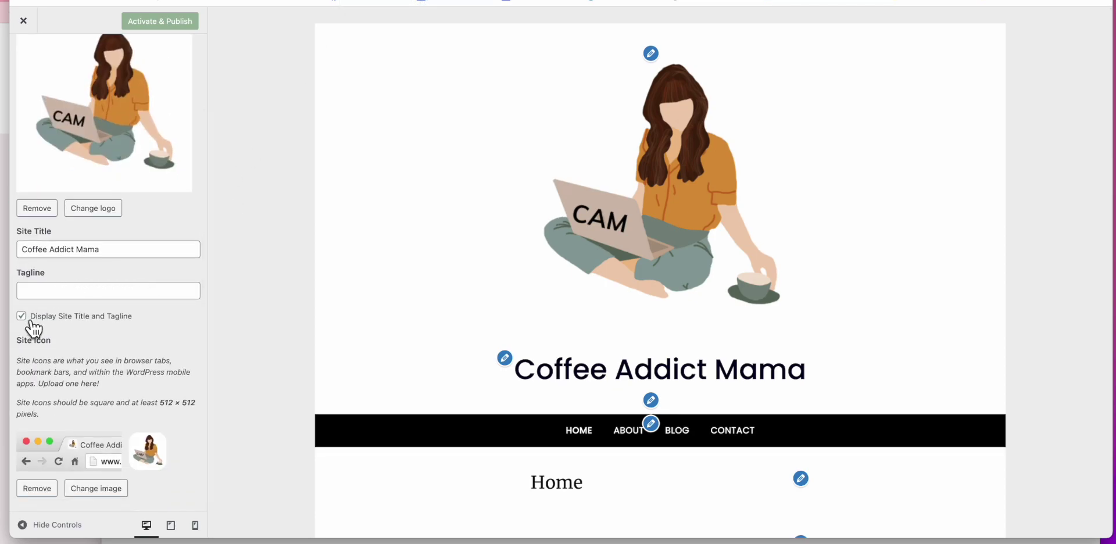
{"action": "scroll", "coordinate": [87, 119], "scroll_direction": "up", "scroll_amount": 3}
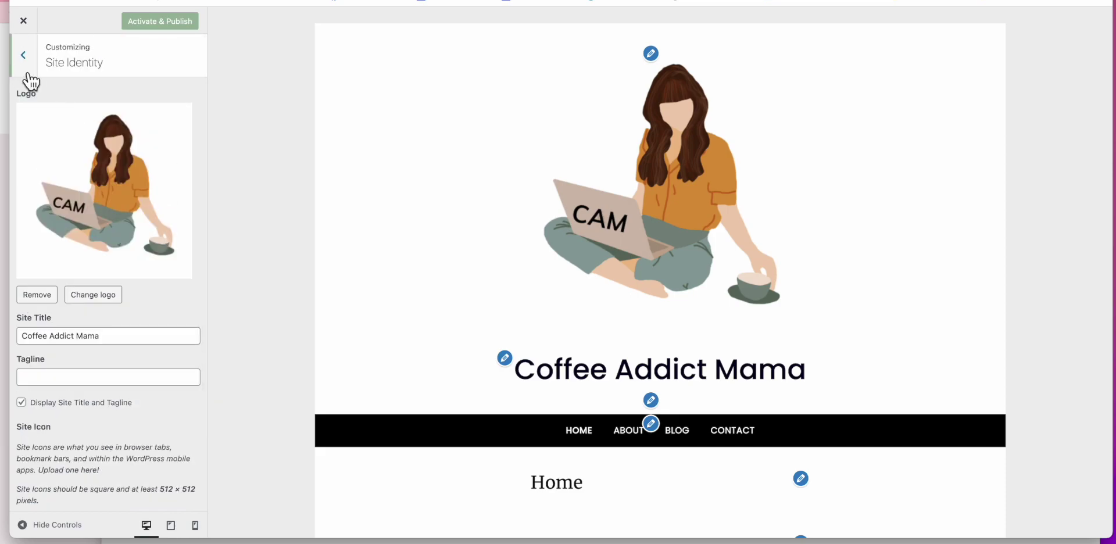
{"action": "left_click", "coordinate": [23, 56]}
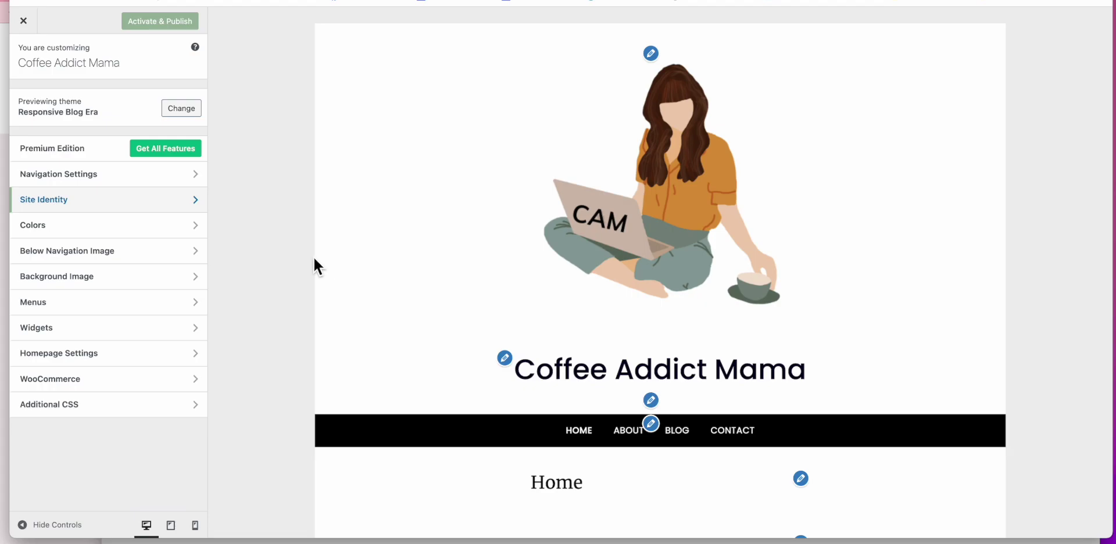
{"action": "scroll", "coordinate": [306, 261], "scroll_direction": "down", "scroll_amount": 5}
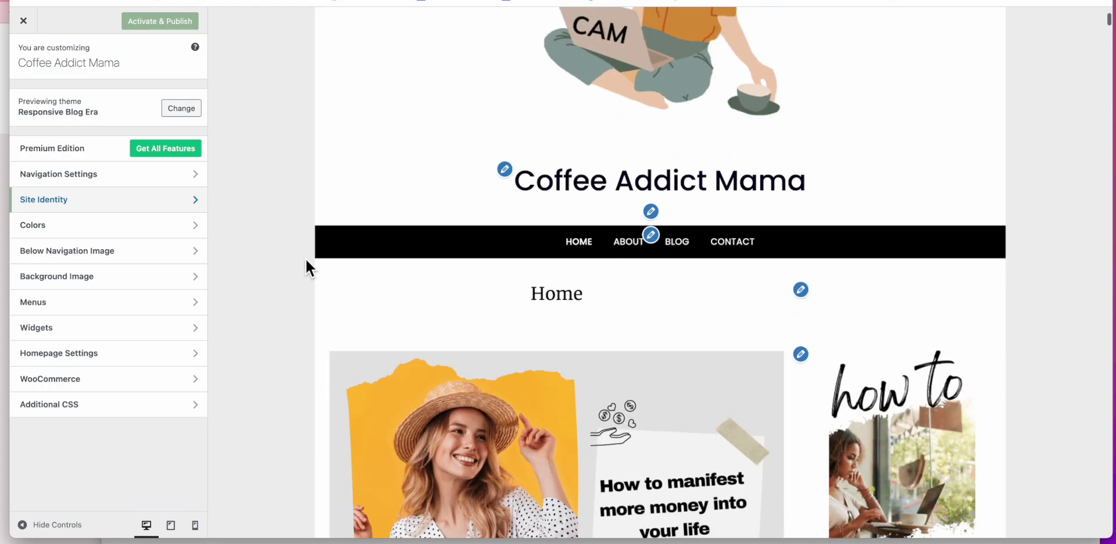
{"action": "scroll", "coordinate": [306, 262], "scroll_direction": "down", "scroll_amount": 15}
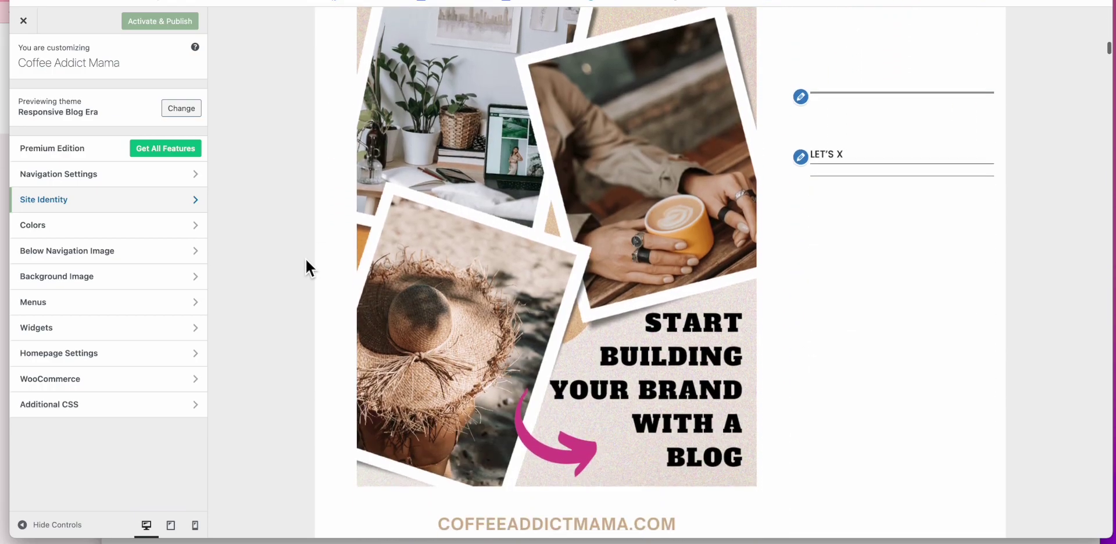
{"action": "scroll", "coordinate": [306, 262], "scroll_direction": "down", "scroll_amount": 12}
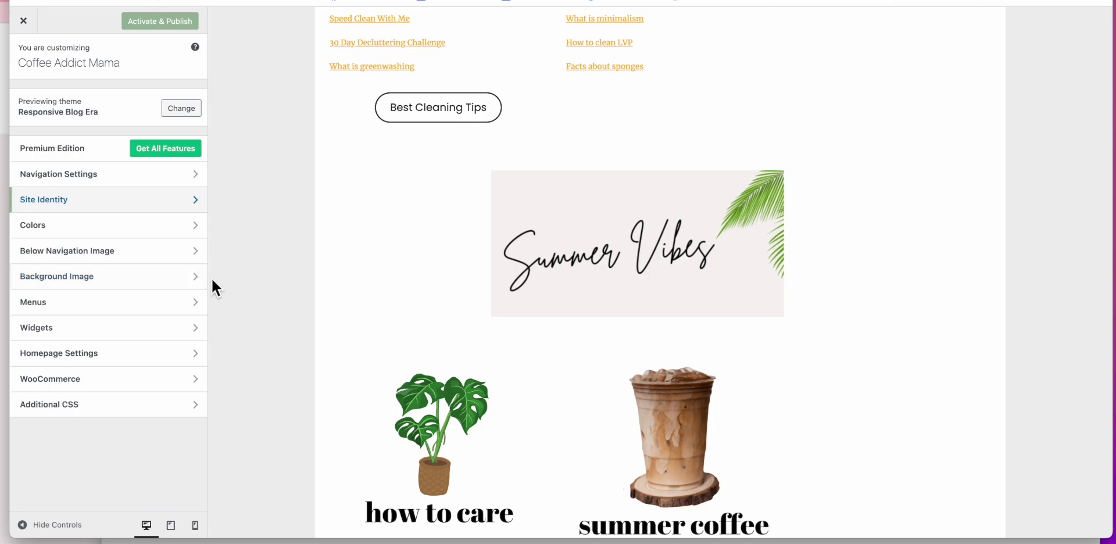
{"action": "scroll", "coordinate": [236, 280], "scroll_direction": "down", "scroll_amount": 10}
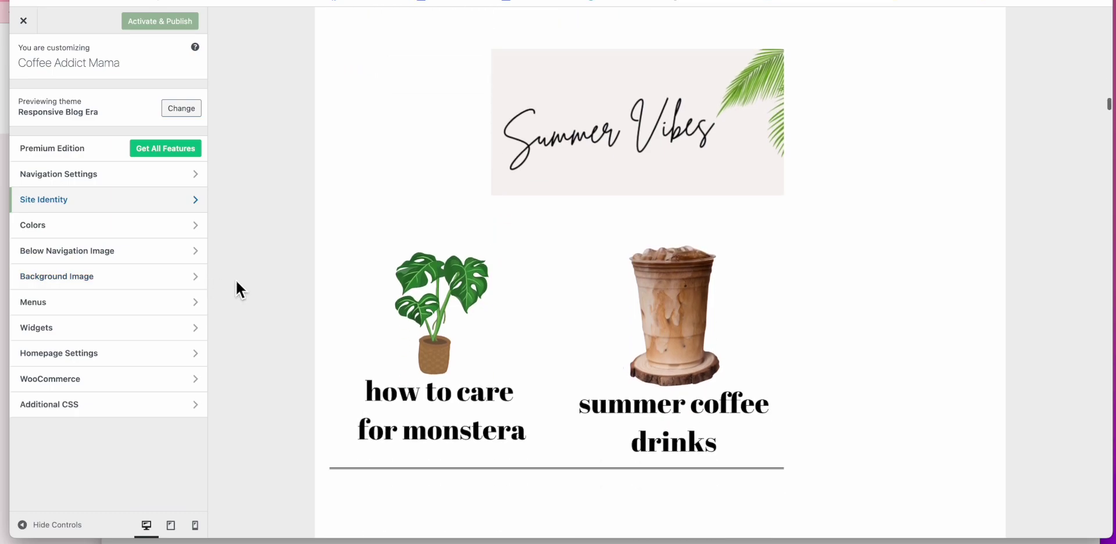
{"action": "scroll", "coordinate": [235, 278], "scroll_direction": "down", "scroll_amount": 3}
{"action": "scroll", "coordinate": [235, 278], "scroll_direction": "up", "scroll_amount": 10}
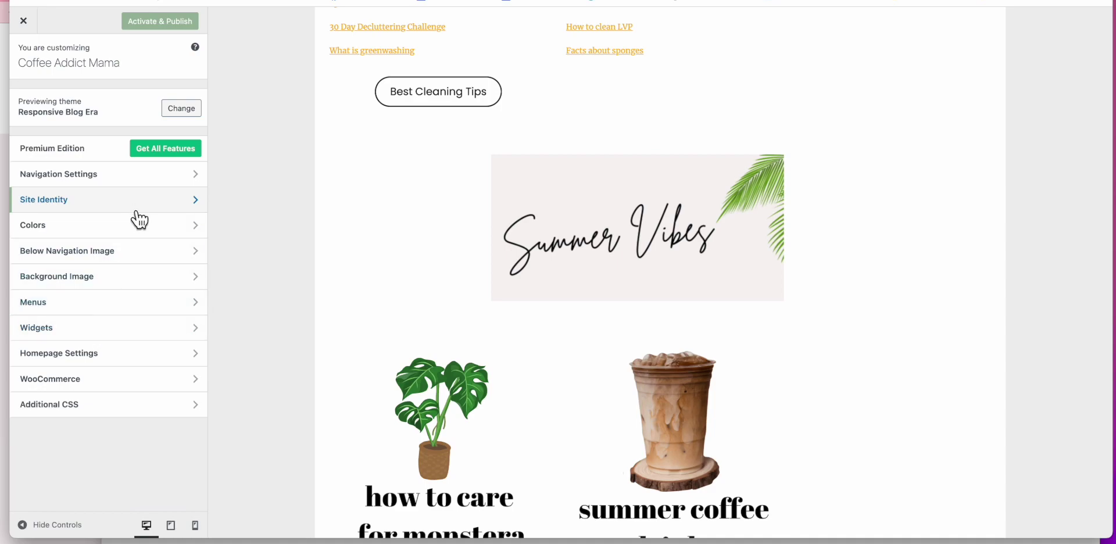
{"action": "left_click", "coordinate": [103, 231]}
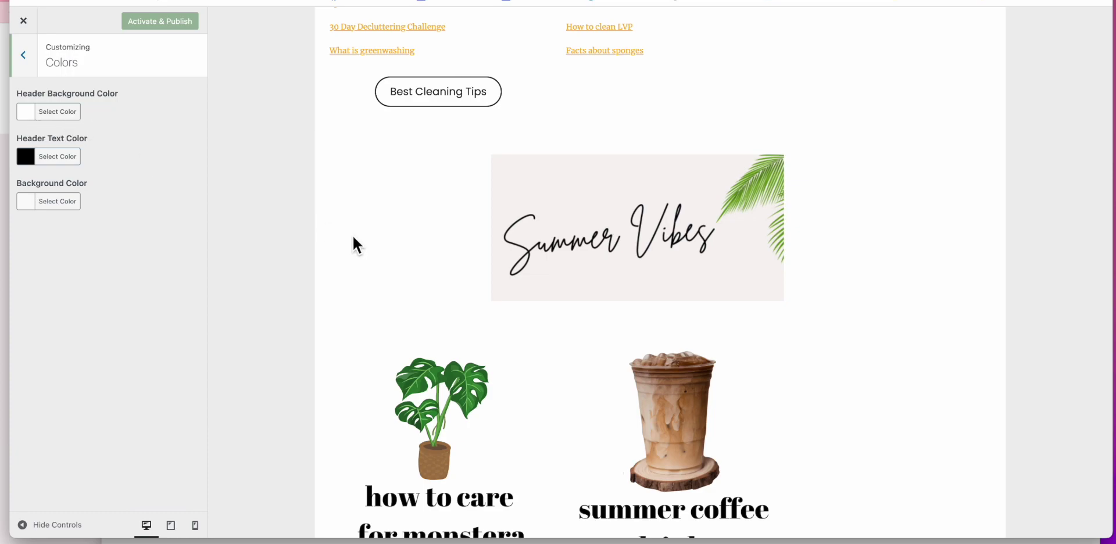
Step: Look at the Header Text Color choices in the Colors panel without changing them
{"action": "scroll", "coordinate": [353, 237], "scroll_direction": "up", "scroll_amount": 10}
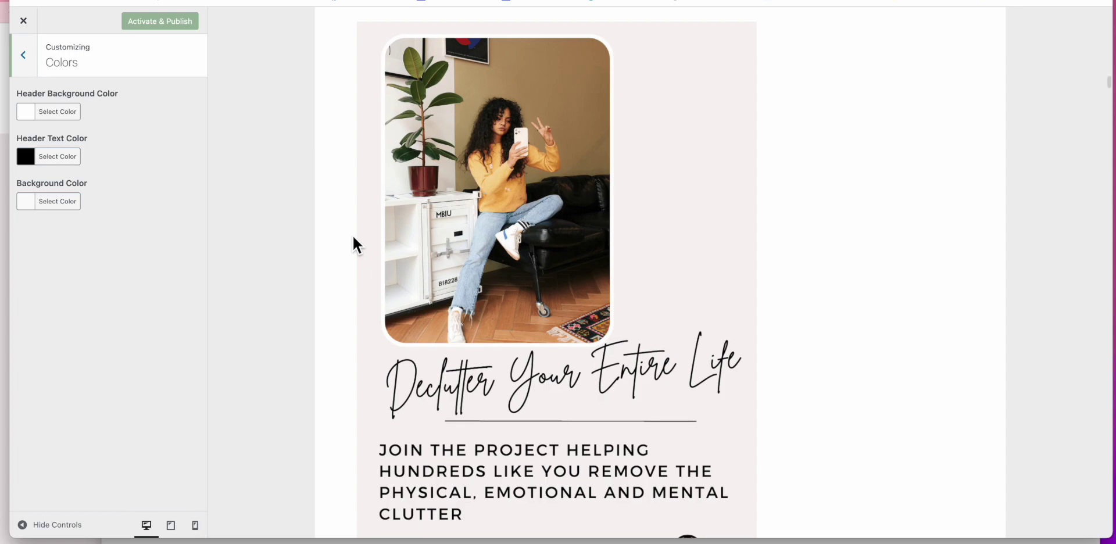
{"action": "left_click", "coordinate": [52, 161]}
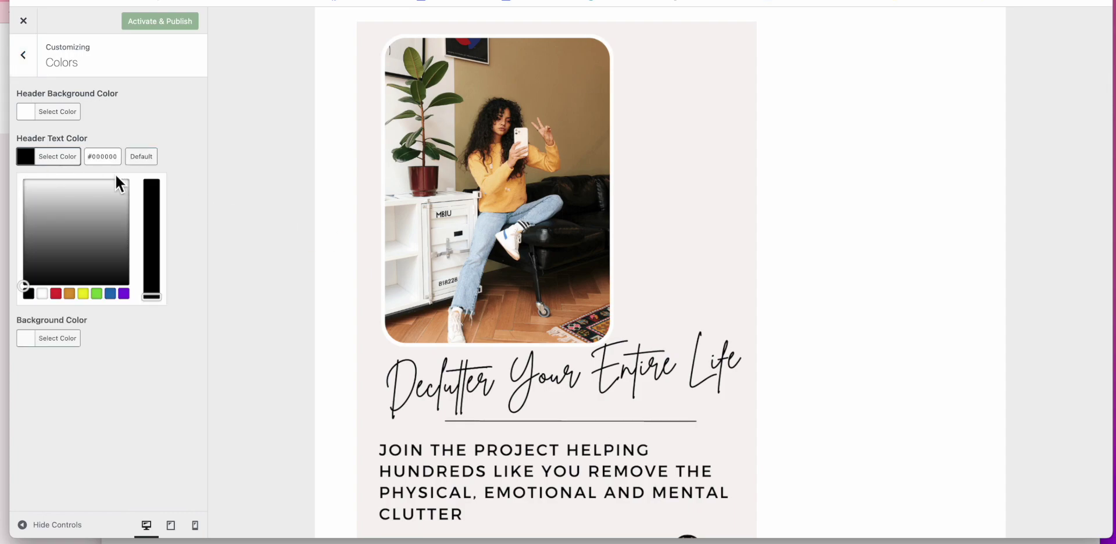
{"action": "left_click", "coordinate": [186, 174]}
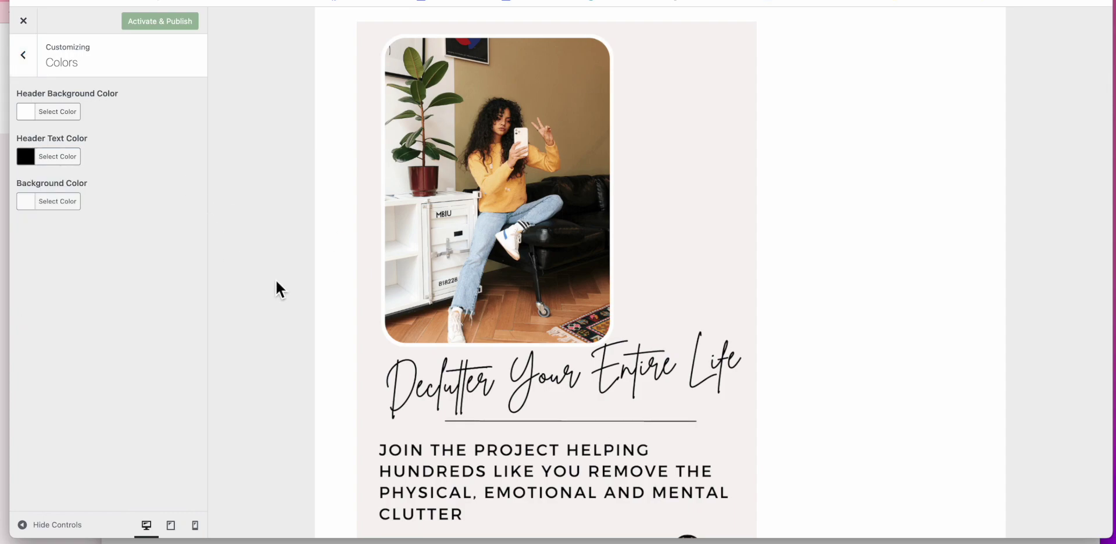
Step: Try grey and several blue page backgrounds, then reset the background to its default #fafafa
{"action": "scroll", "coordinate": [275, 280], "scroll_direction": "up", "scroll_amount": 15}
{"action": "scroll", "coordinate": [275, 280], "scroll_direction": "up", "scroll_amount": 10}
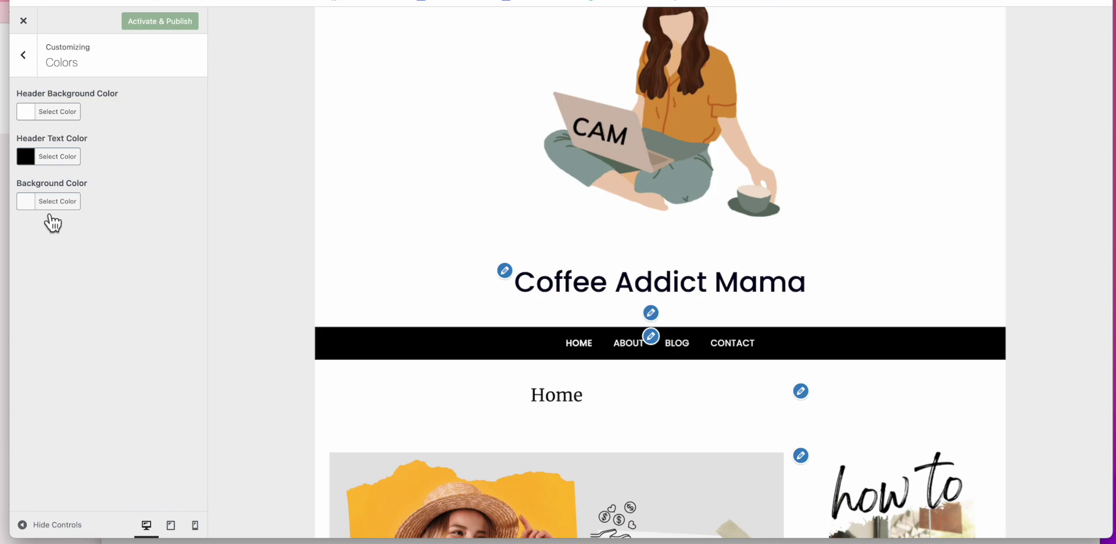
{"action": "left_click", "coordinate": [50, 204]}
{"action": "left_click", "coordinate": [66, 284]}
{"action": "mouse_move", "coordinate": [68, 284]}
{"action": "left_mouse_down"}
{"action": "mouse_move", "coordinate": [85, 280]}
{"action": "mouse_move", "coordinate": [83, 297]}
{"action": "left_mouse_up"}
{"action": "left_click", "coordinate": [156, 244]}
{"action": "left_click_drag", "start_coordinate": [156, 246], "coordinate": [152, 230]}
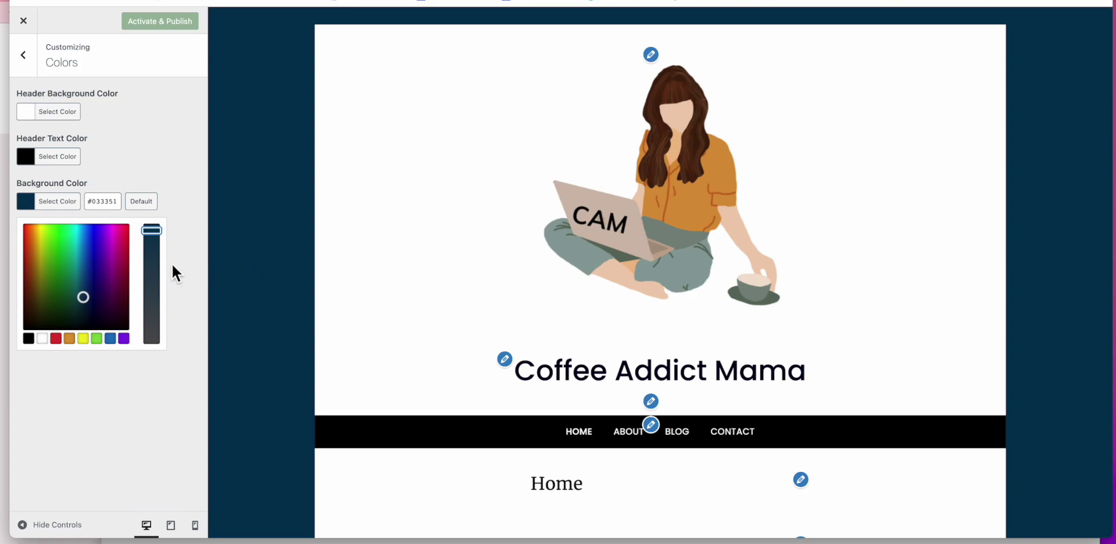
{"action": "mouse_move", "coordinate": [124, 251]}
{"action": "left_mouse_down"}
{"action": "mouse_move", "coordinate": [132, 243]}
{"action": "mouse_move", "coordinate": [83, 271]}
{"action": "left_mouse_up"}
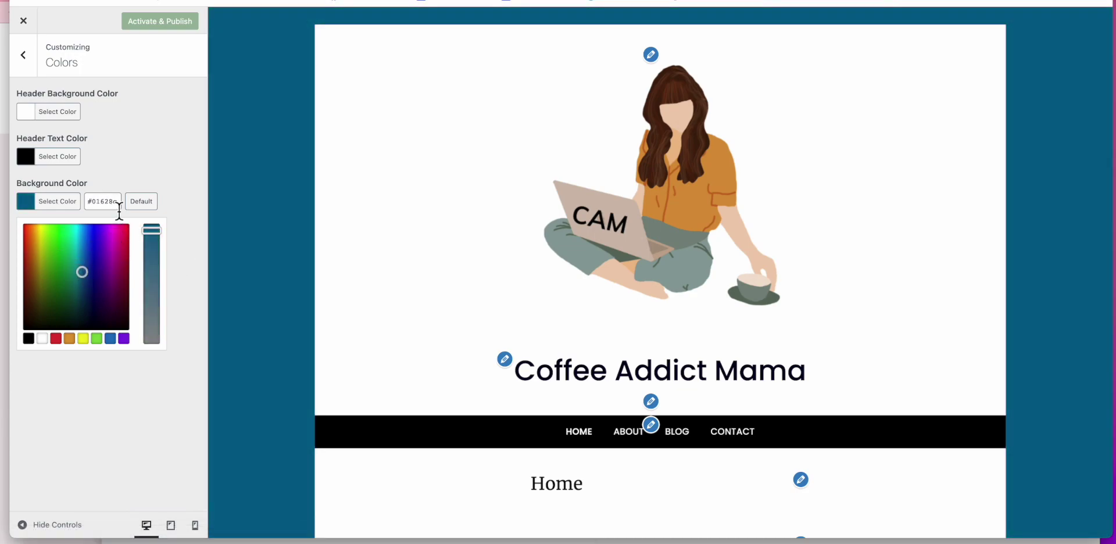
{"action": "left_click", "coordinate": [142, 202]}
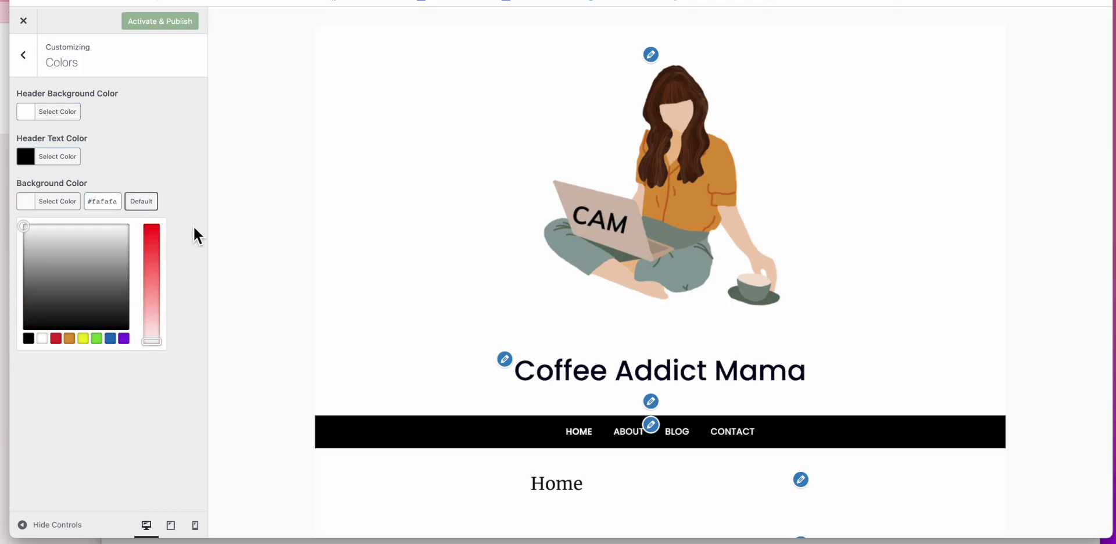
Step: Open the Site Identity settings and scroll down to the Site Icon section
{"action": "left_click", "coordinate": [33, 71]}
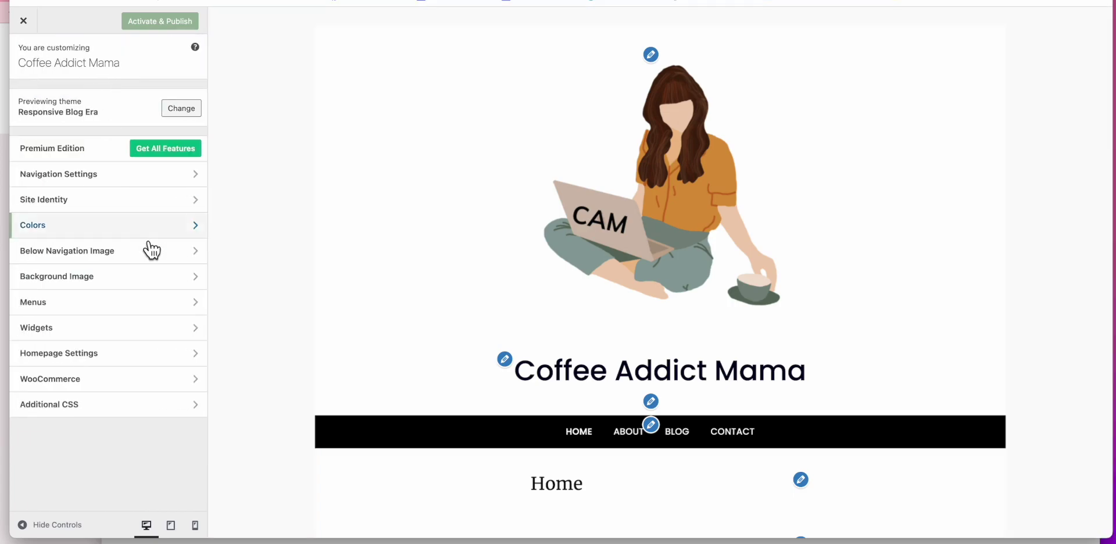
{"action": "left_click", "coordinate": [134, 219]}
{"action": "scroll", "coordinate": [117, 335], "scroll_direction": "down", "scroll_amount": 3}
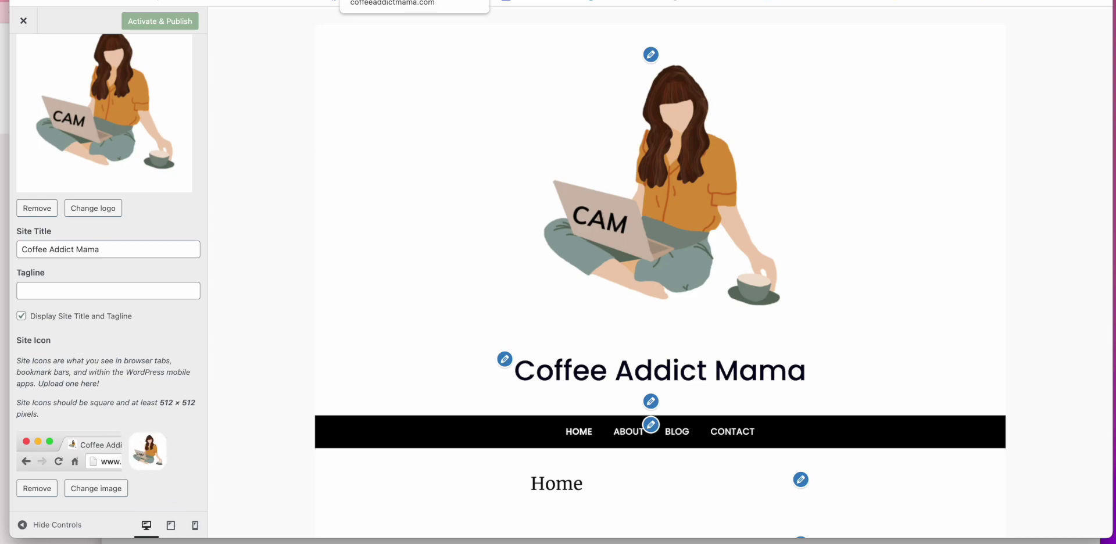
Step: Open a new browser tab, type 'coff', and highlight the 512 × 512 site icon size note
{"action": "left_click", "coordinate": [372, 2]}
{"action": "type", "text": "coff"}
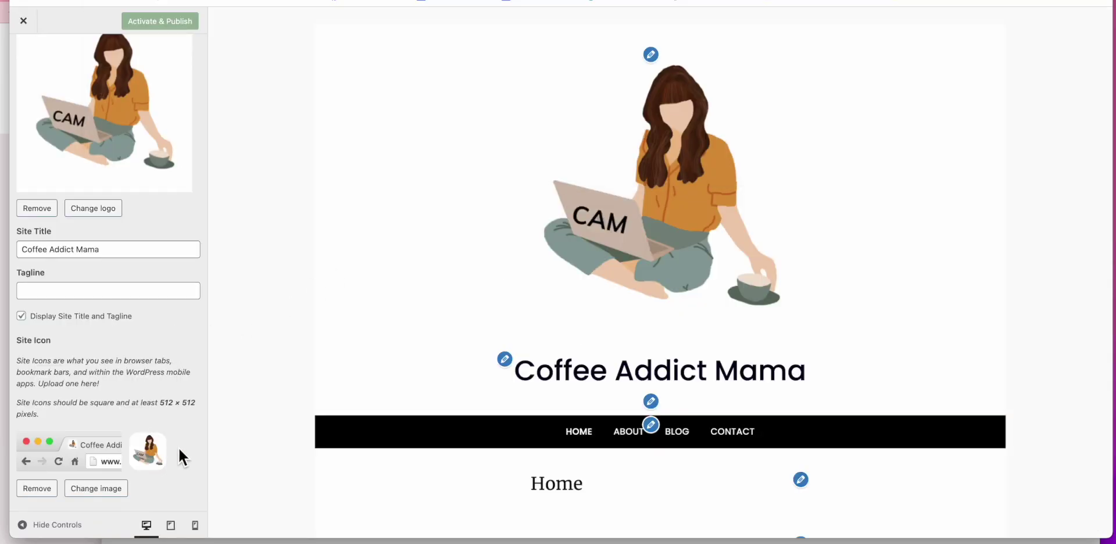
{"action": "triple_click", "coordinate": [159, 399]}
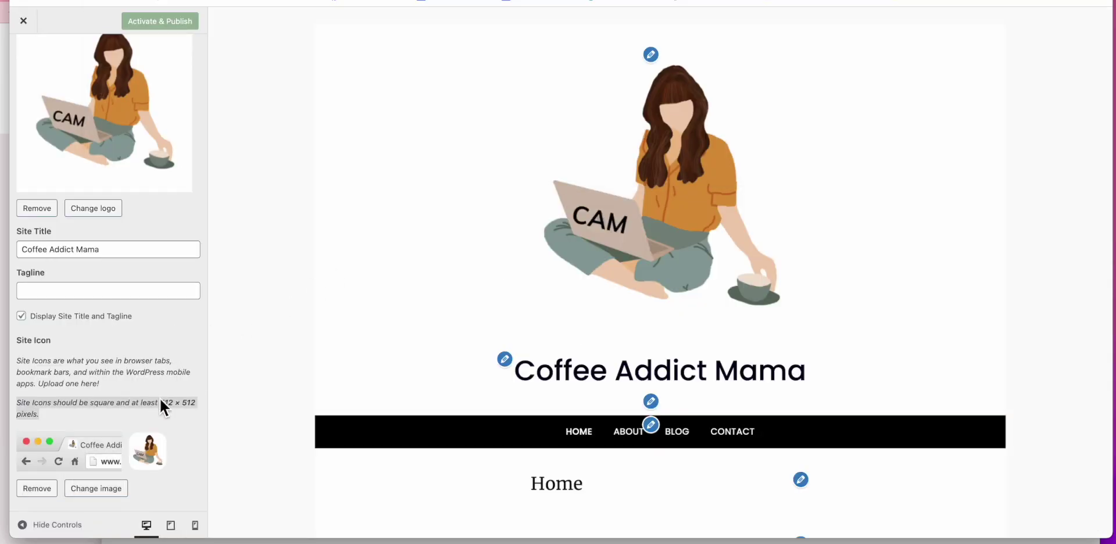
{"action": "left_click", "coordinate": [161, 406]}
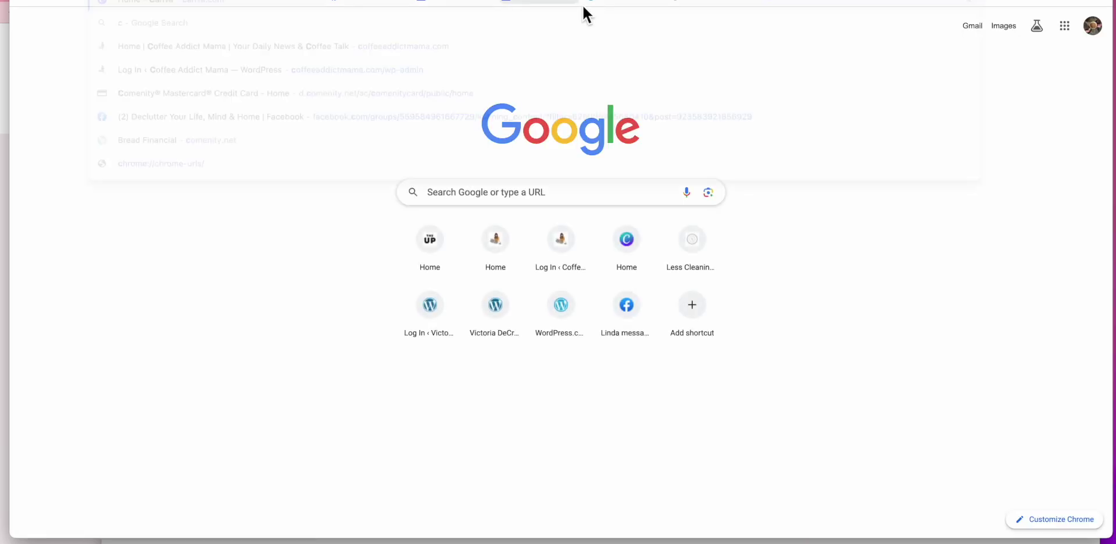
Step: Go to the Canva home page by entering 'canva' in the address bar
{"action": "type", "text": "can"}
{"action": "key", "text": "BackSpace"}
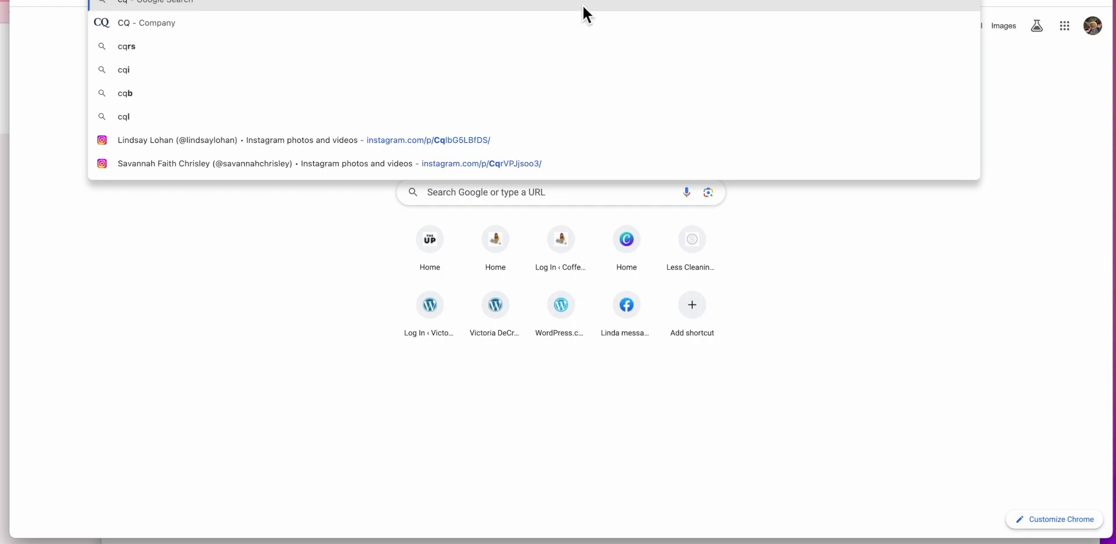
{"action": "key", "text": "BackSpace"}
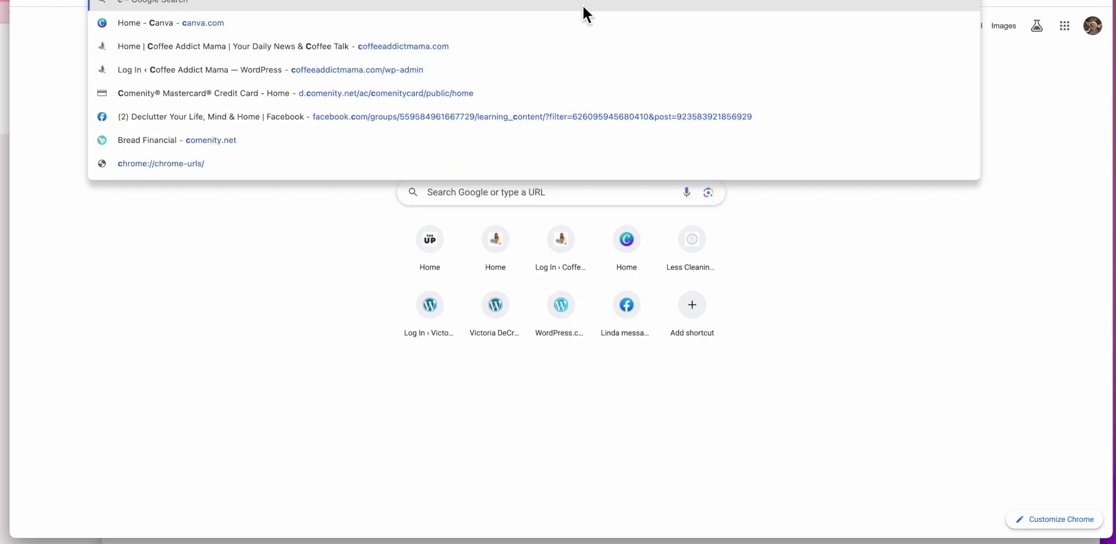
{"action": "type", "text": "an"}
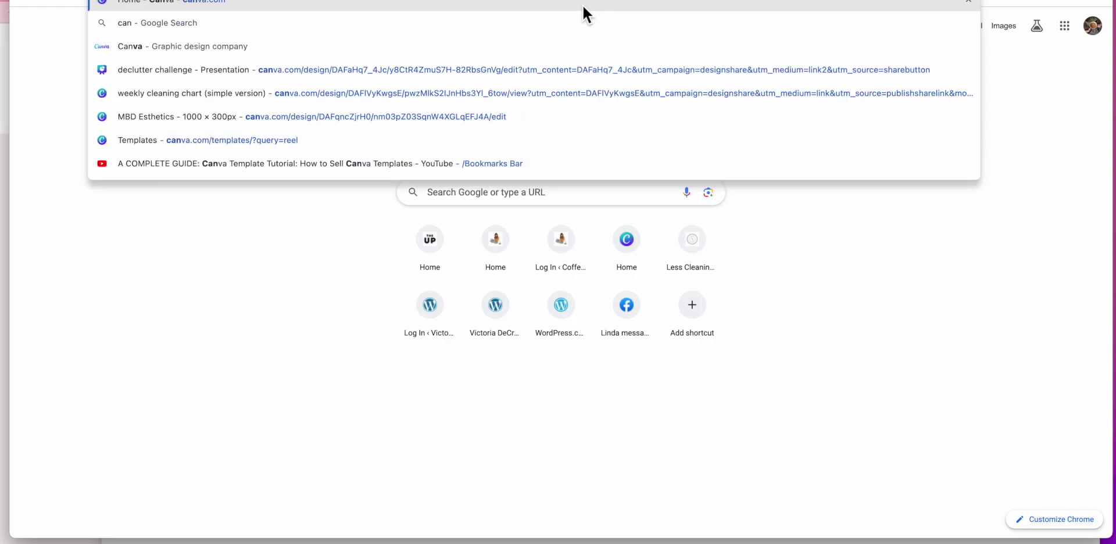
{"action": "key", "text": "Return"}
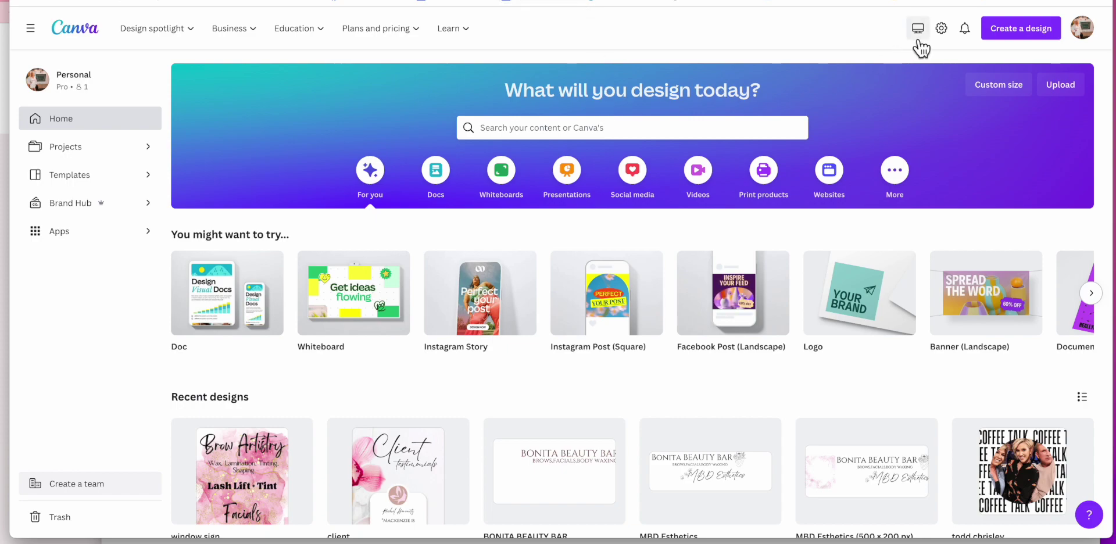
Step: Create a custom-size Canva design with width 512 and height 512
{"action": "left_click", "coordinate": [1023, 38]}
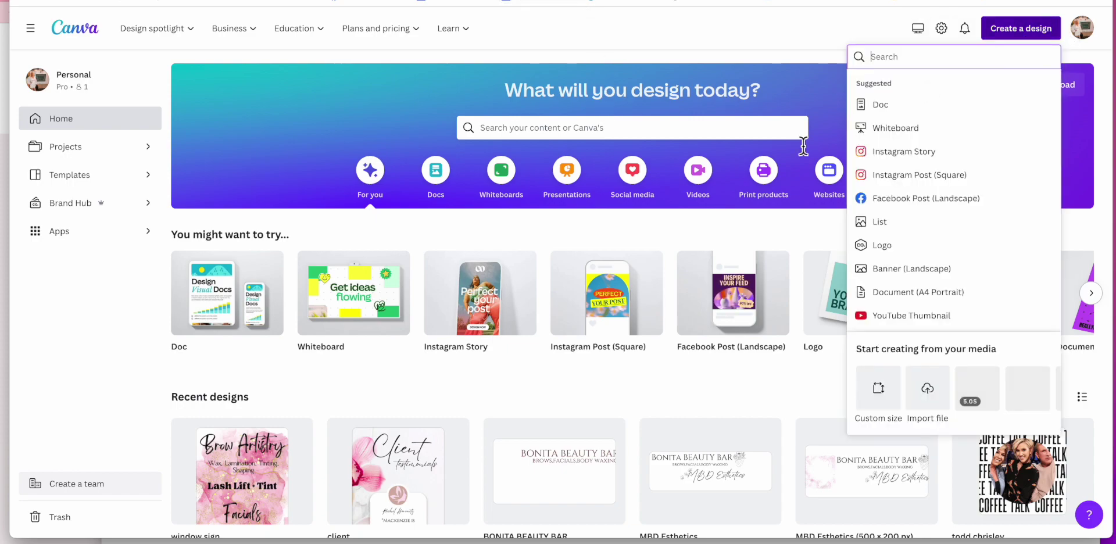
{"action": "left_click", "coordinate": [893, 400]}
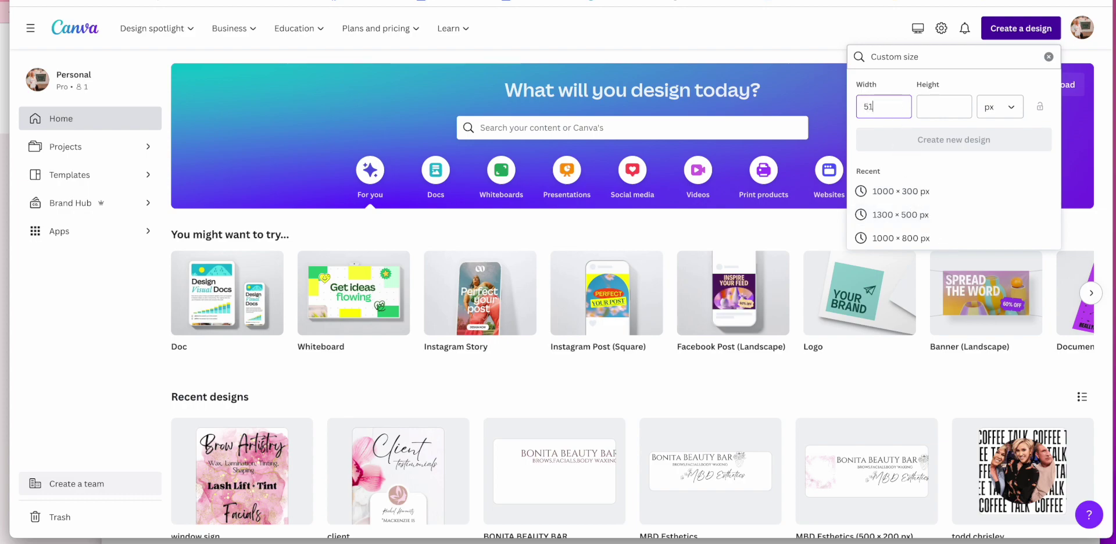
{"action": "type", "text": "512"}
{"action": "left_click", "coordinate": [947, 109]}
{"action": "type", "text": "512"}
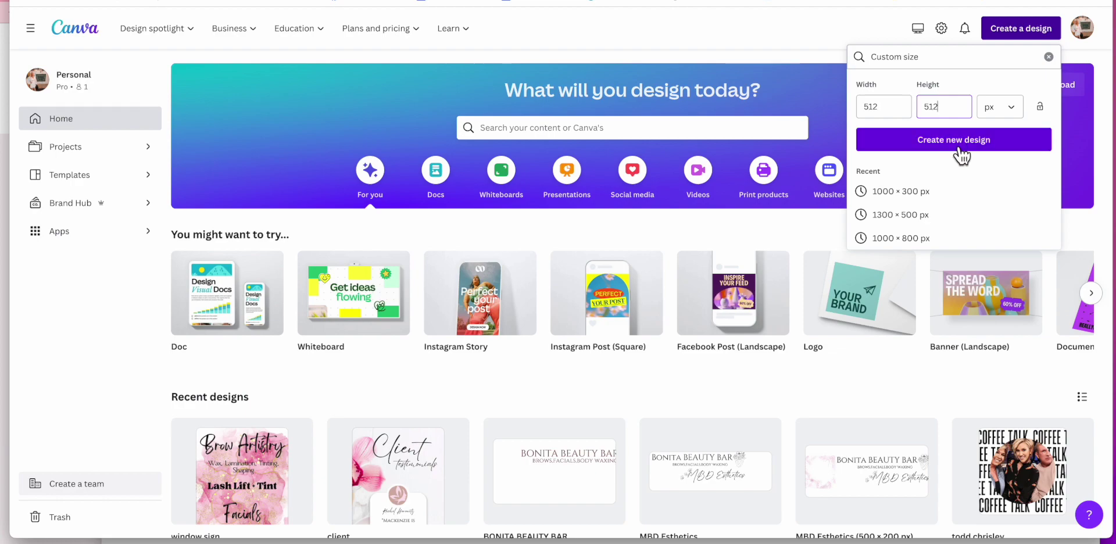
{"action": "left_click", "coordinate": [959, 149]}
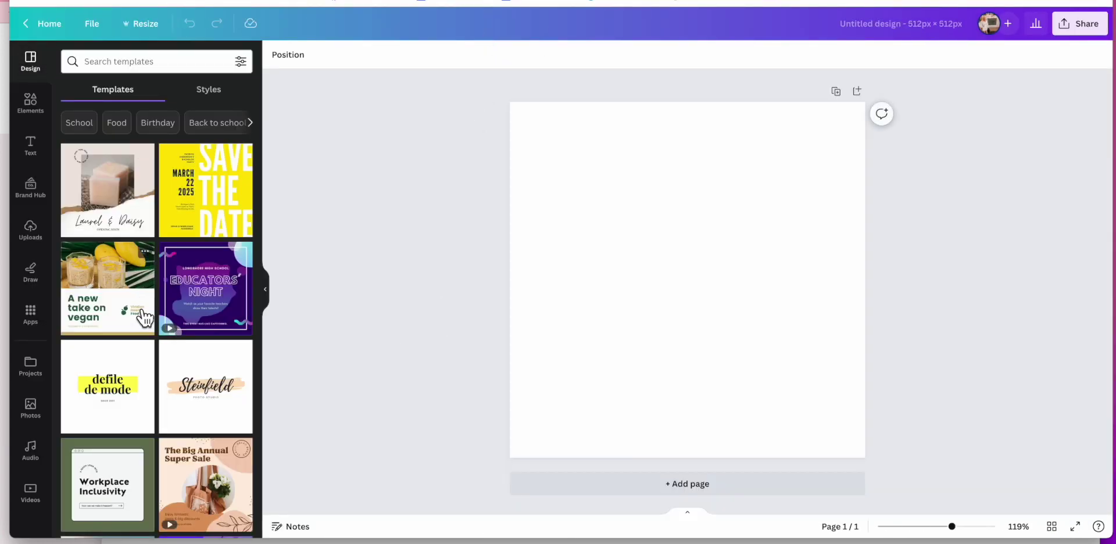
{"action": "scroll", "coordinate": [144, 317], "scroll_direction": "down", "scroll_amount": 3}
Step: Apply the Olive Branch spa logo template and change its curved title to 'COFFEE ADDICT MAMA'
{"action": "scroll", "coordinate": [145, 317], "scroll_direction": "down", "scroll_amount": 5}
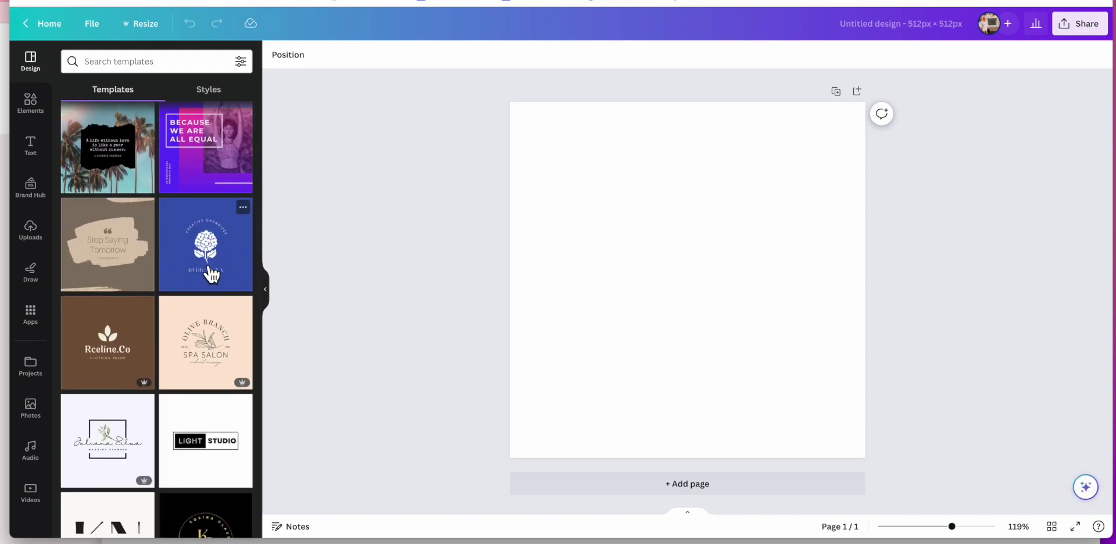
{"action": "scroll", "coordinate": [175, 337], "scroll_direction": "down", "scroll_amount": 3}
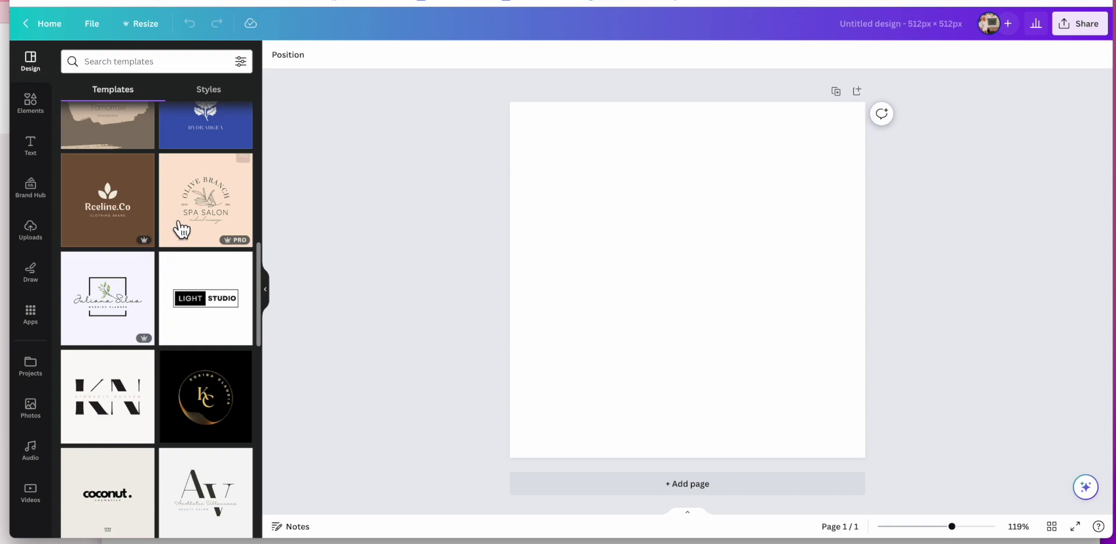
{"action": "left_click", "coordinate": [180, 231]}
{"action": "left_click", "coordinate": [620, 224]}
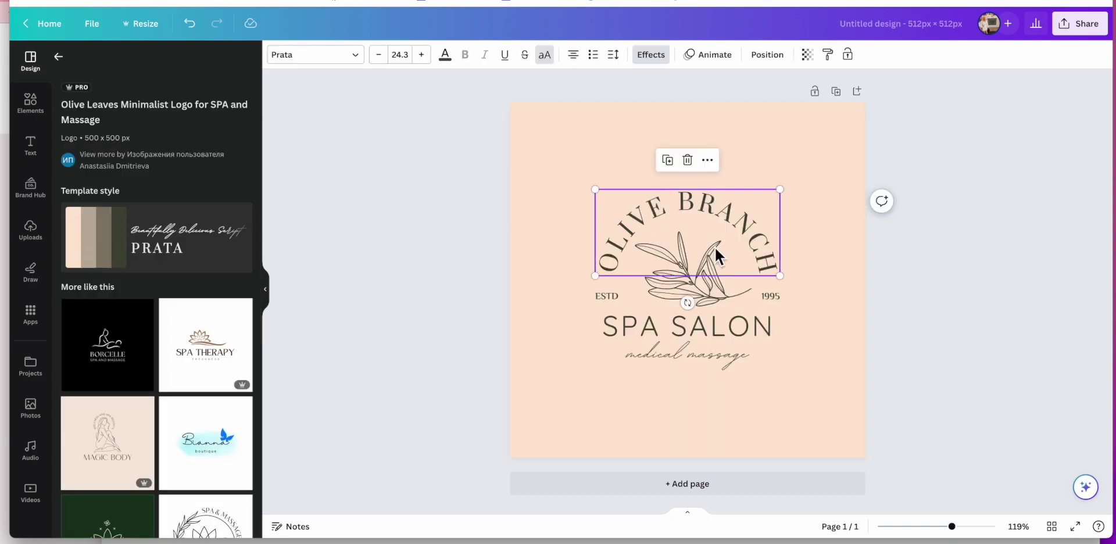
{"action": "double_click", "coordinate": [643, 247]}
{"action": "type", "text": "C"}
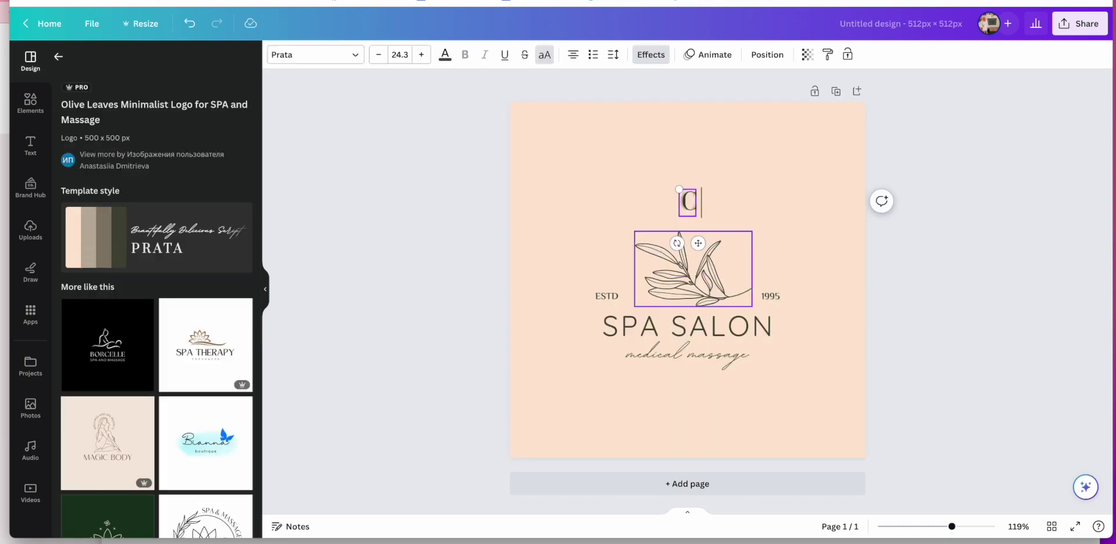
{"action": "type", "text": "OFFEE ADDICT MAMA"}
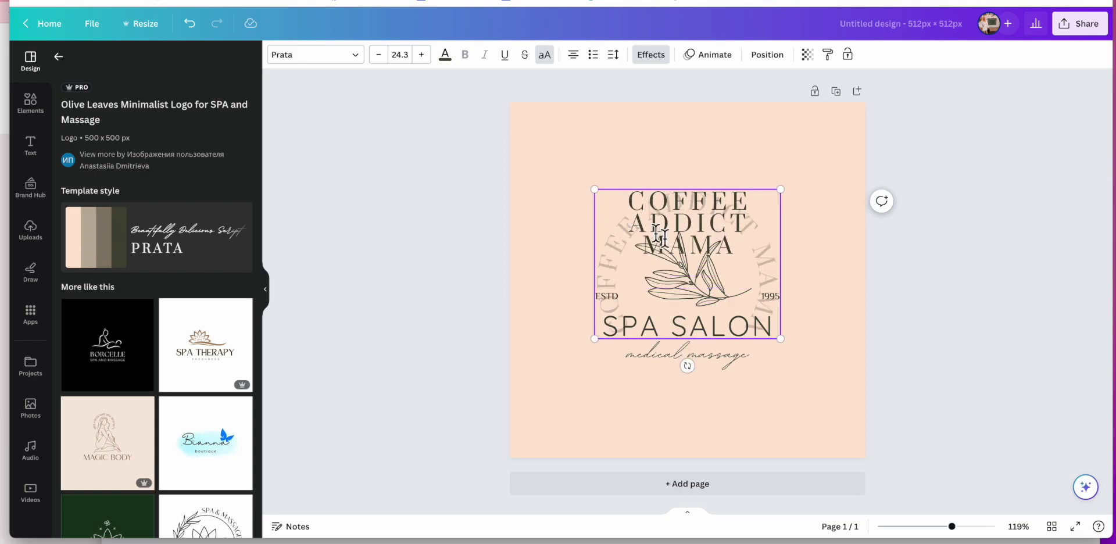
{"action": "left_click", "coordinate": [846, 260]}
{"action": "left_click", "coordinate": [732, 220]}
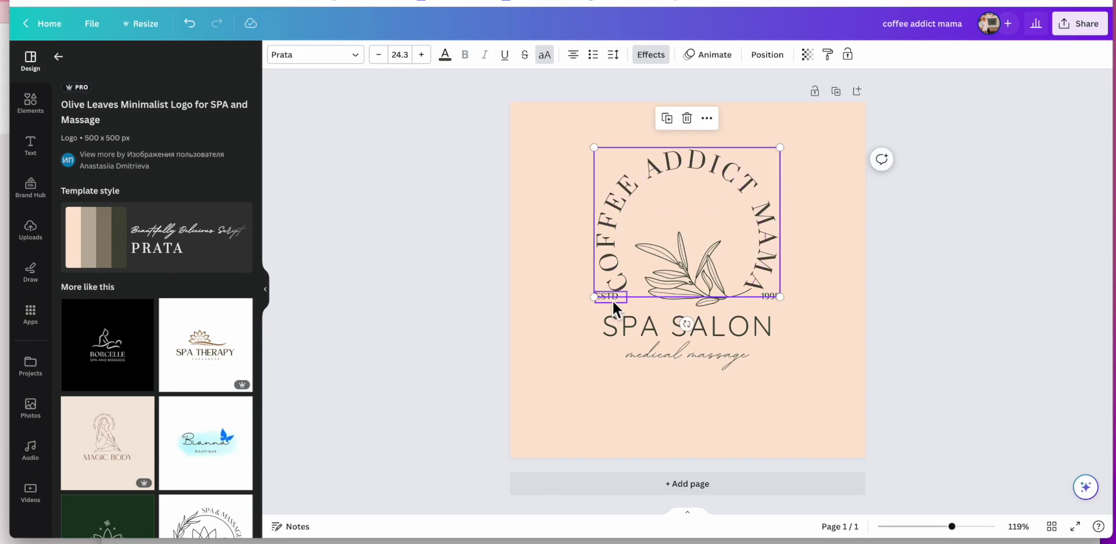
{"action": "key", "text": "Escape"}
Step: Drag SPA SALON off the canvas and move the curved title lower
{"action": "left_click_drag", "start_coordinate": [730, 336], "coordinate": [57, 324]}
{"action": "left_click", "coordinate": [685, 287]}
{"action": "left_click_drag", "start_coordinate": [685, 287], "coordinate": [687, 315]}
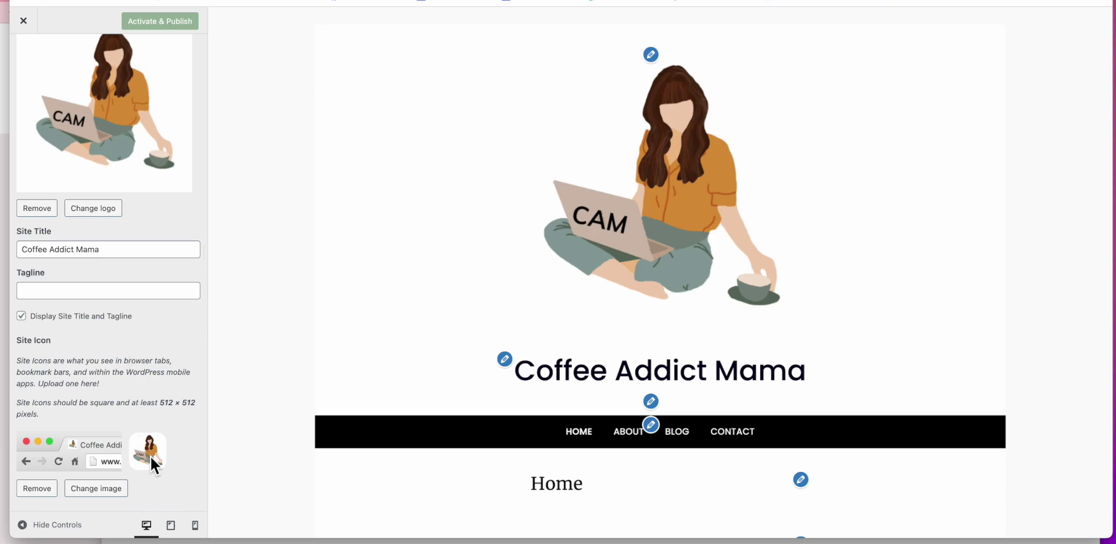
Step: Open Below Navigation Image to see its 1200 × 400 px recommendation, checking the header preview
{"action": "scroll", "coordinate": [114, 385], "scroll_direction": "up", "scroll_amount": 3}
{"action": "left_click", "coordinate": [29, 68]}
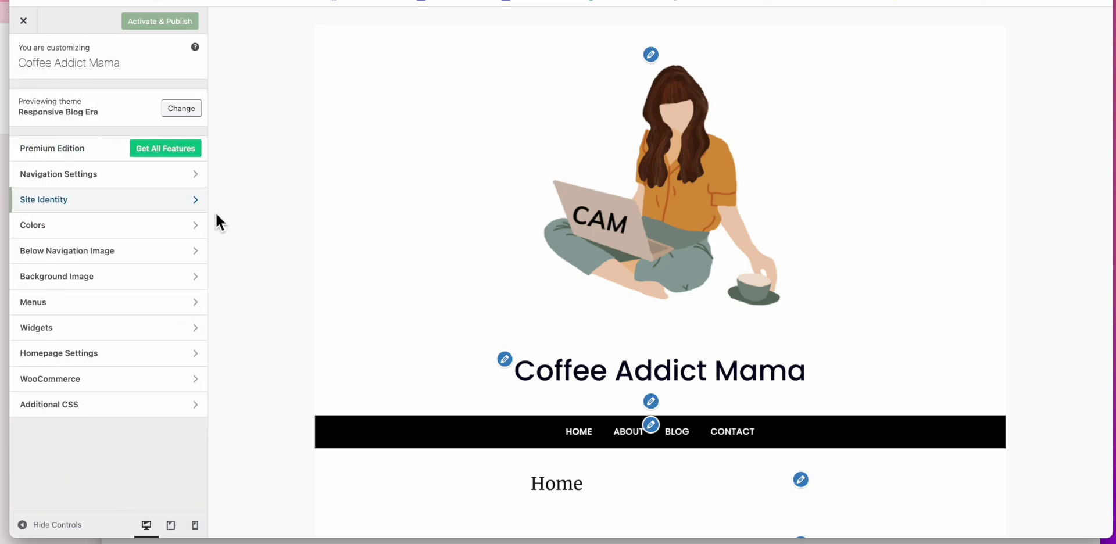
{"action": "left_click", "coordinate": [164, 259]}
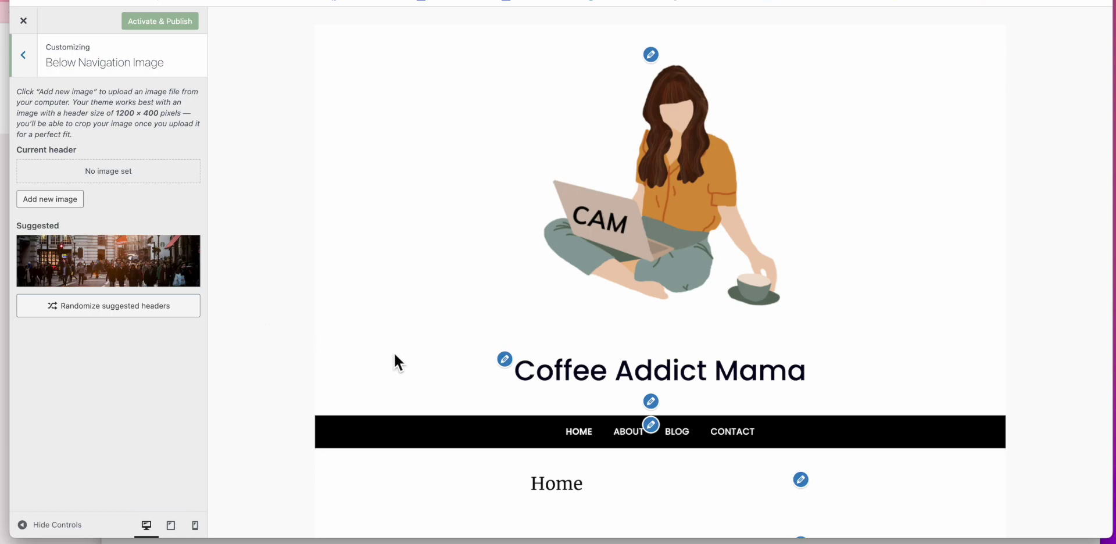
{"action": "scroll", "coordinate": [394, 354], "scroll_direction": "down", "scroll_amount": 3}
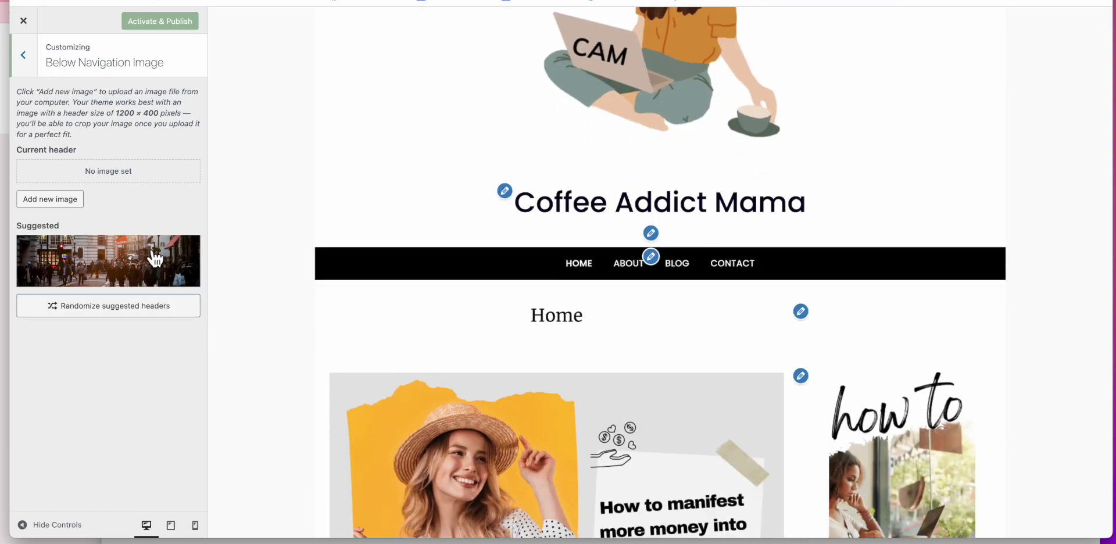
{"action": "scroll", "coordinate": [239, 245], "scroll_direction": "up", "scroll_amount": 3}
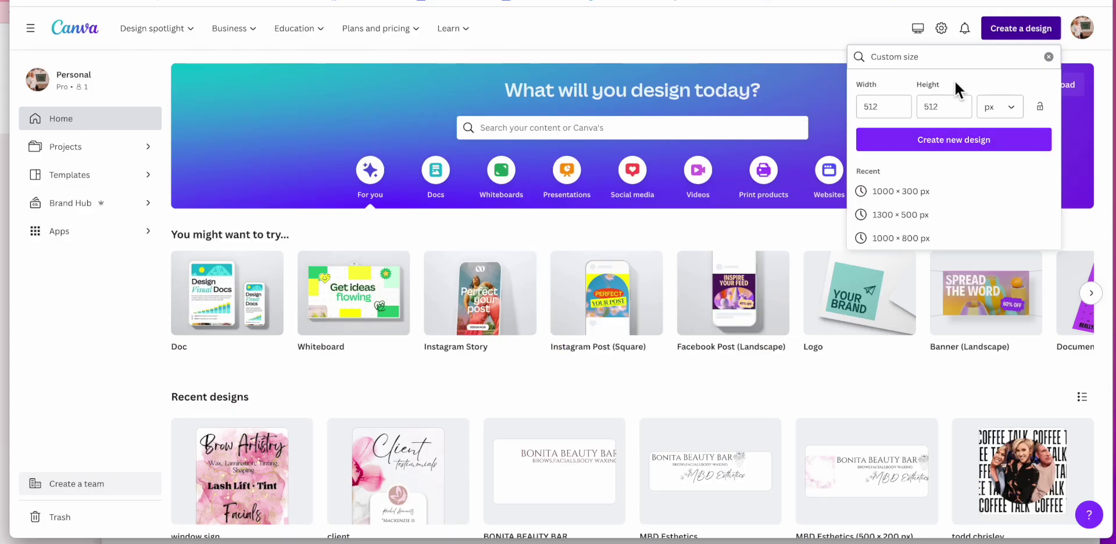
Step: Change the custom size to width 1200 and height 400 px and create the design
{"action": "left_click", "coordinate": [889, 110]}
{"action": "left_click", "coordinate": [867, 107]}
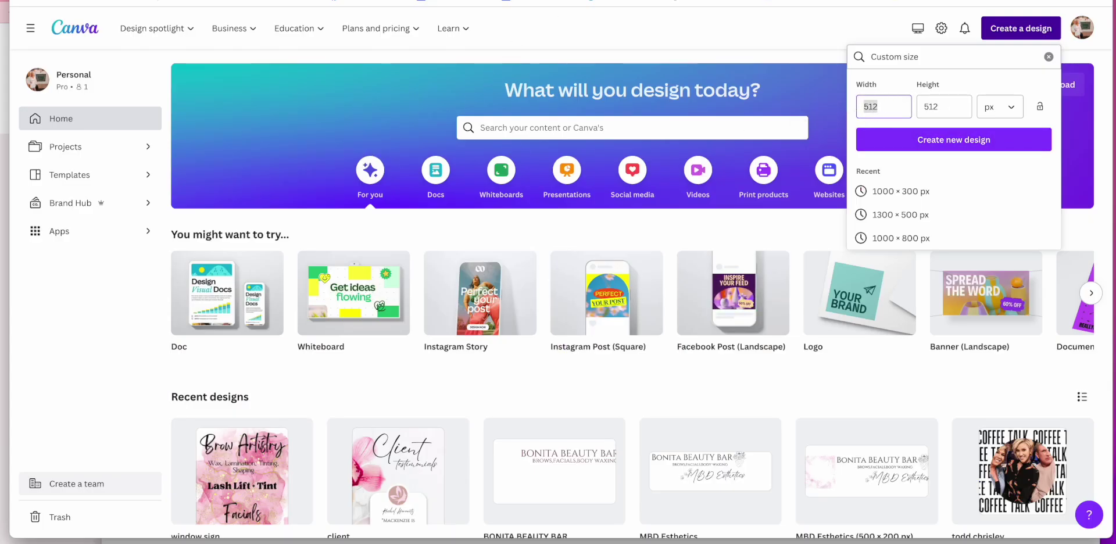
{"action": "key", "text": "BackSpace"}
{"action": "type", "text": "0"}
{"action": "key", "text": "BackSpace"}
{"action": "type", "text": "00"}
{"action": "left_click", "coordinate": [921, 108]}
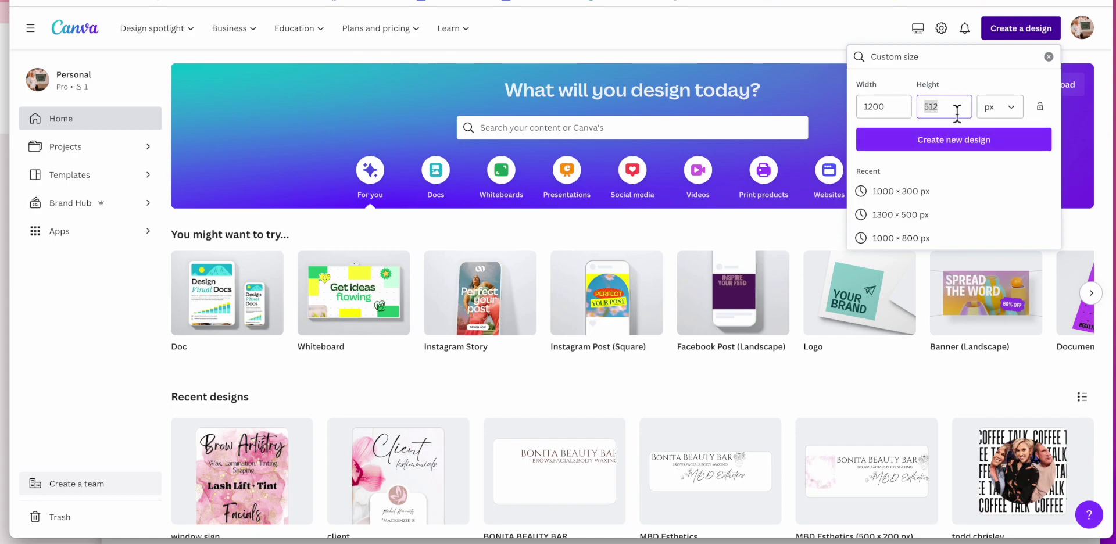
{"action": "type", "text": "400"}
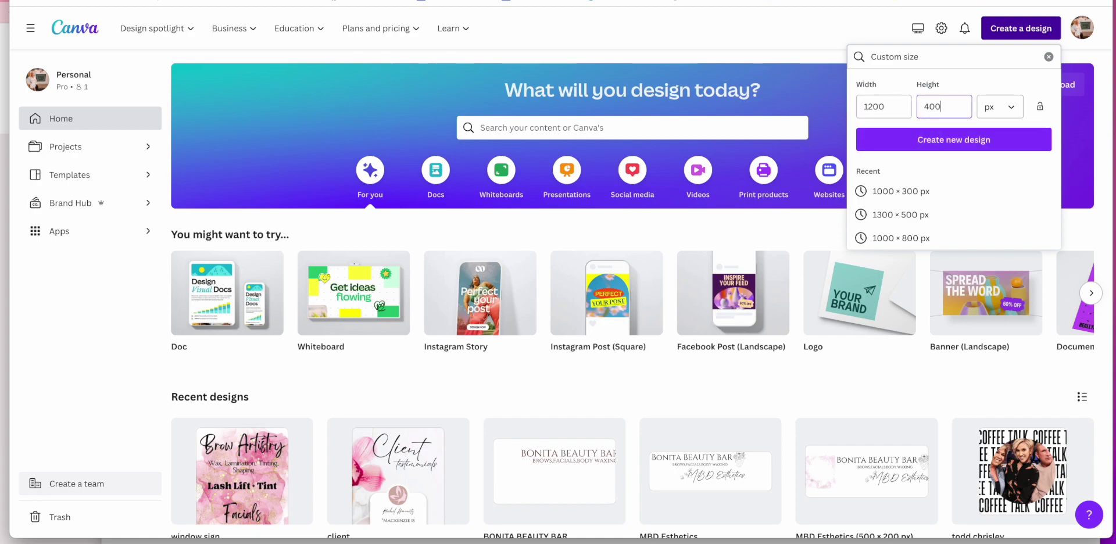
{"action": "left_click", "coordinate": [951, 145]}
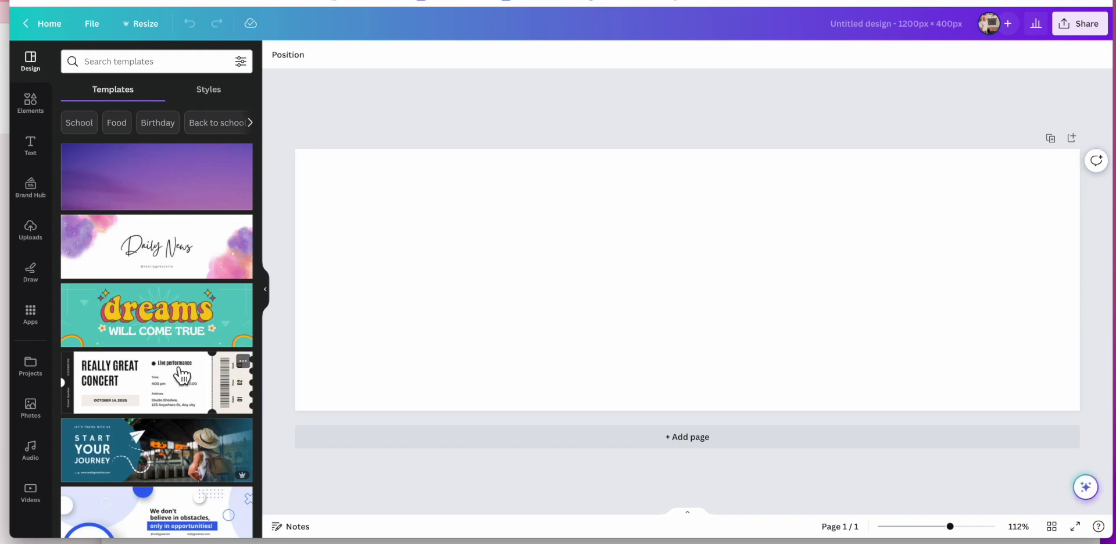
Step: Apply the Start Your Journey template and replace its traveller photo with the two-women coffee photo
{"action": "scroll", "coordinate": [162, 334], "scroll_direction": "down", "scroll_amount": 4}
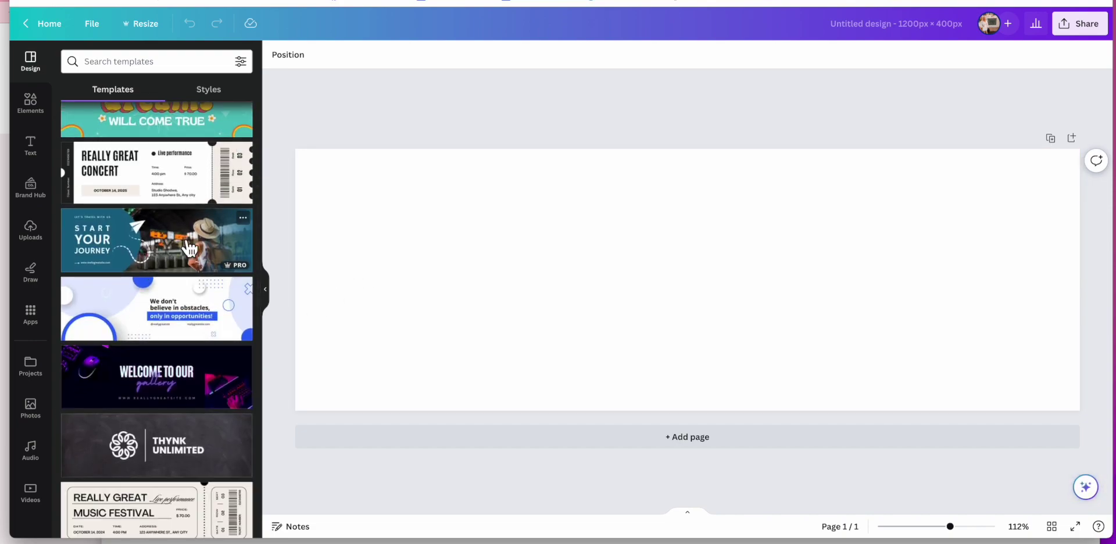
{"action": "left_click", "coordinate": [189, 249]}
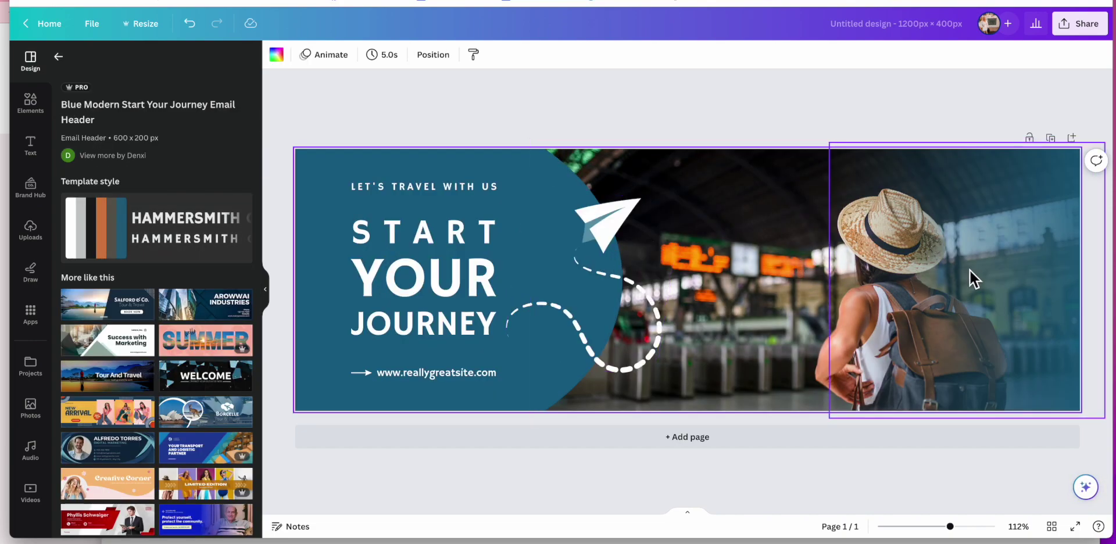
{"action": "left_click", "coordinate": [937, 278]}
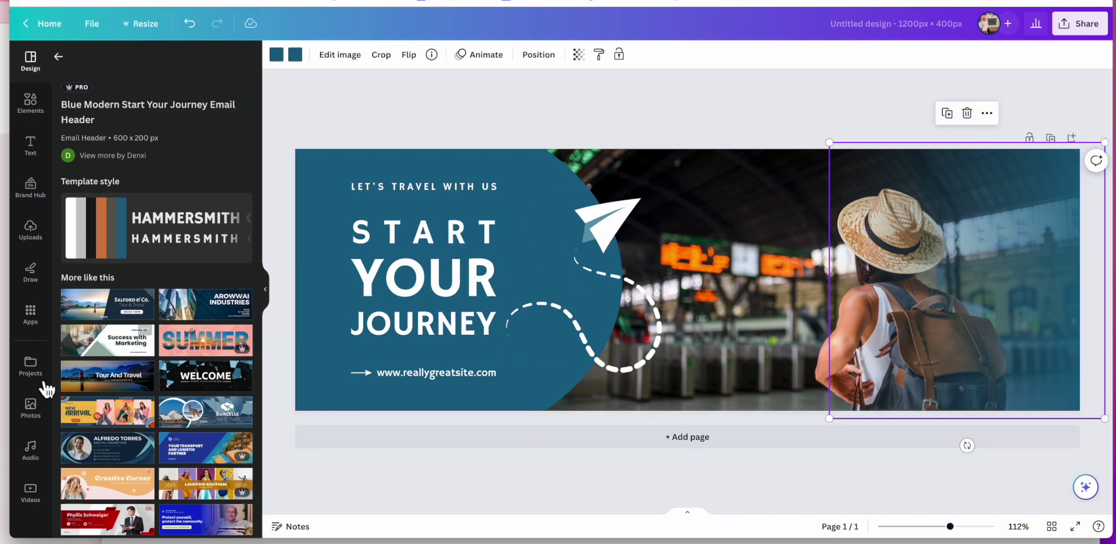
{"action": "left_click", "coordinate": [32, 410]}
{"action": "left_click_drag", "start_coordinate": [180, 169], "coordinate": [544, 216]}
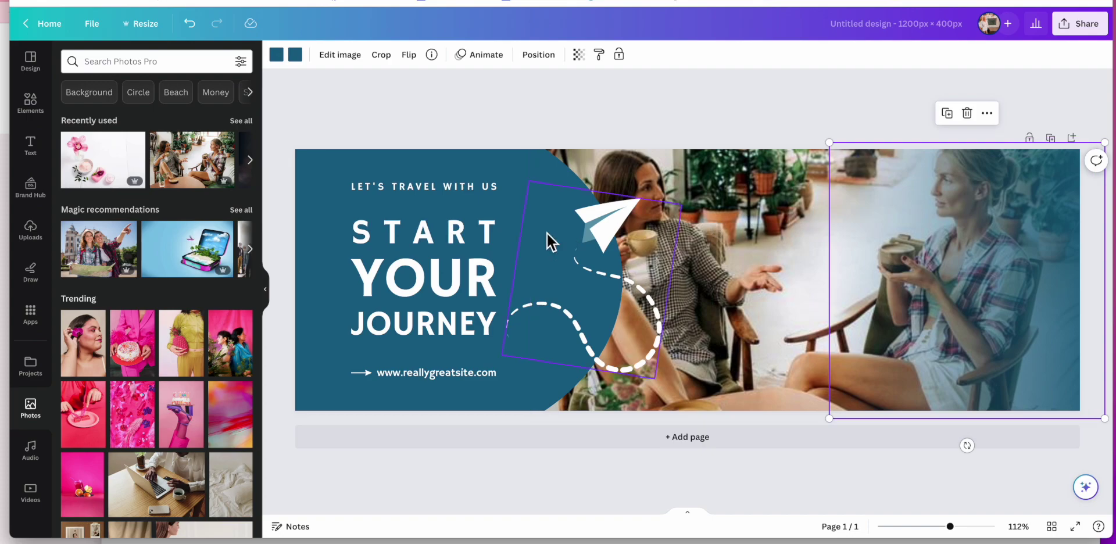
{"action": "left_click", "coordinate": [469, 191]}
{"action": "left_click", "coordinate": [510, 196]}
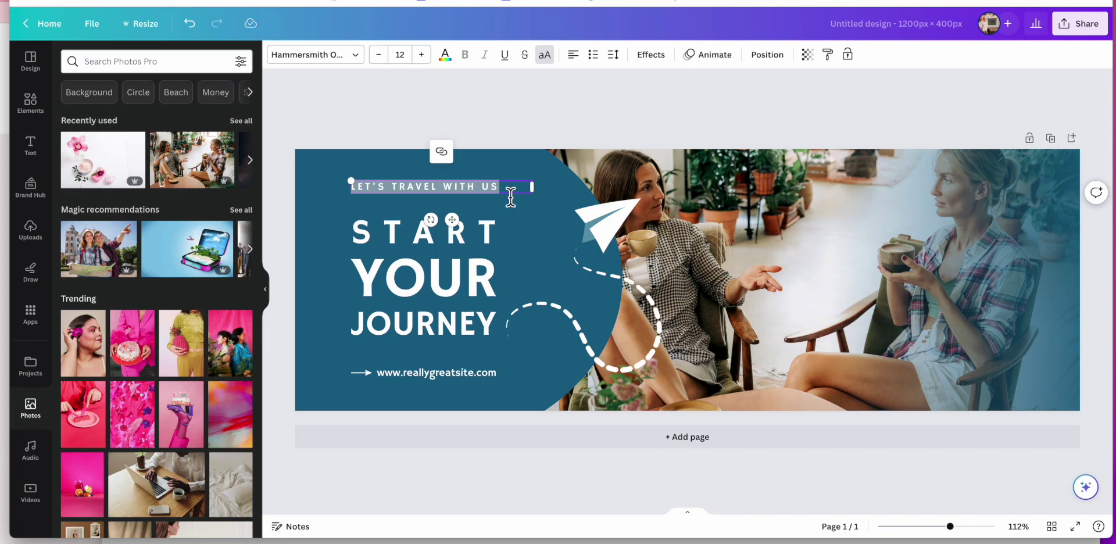
Step: Reword the tagline to LET'S HAVE COFFEE TOGETHER and widen it to fit one line
{"action": "key", "text": "BackSpace"}
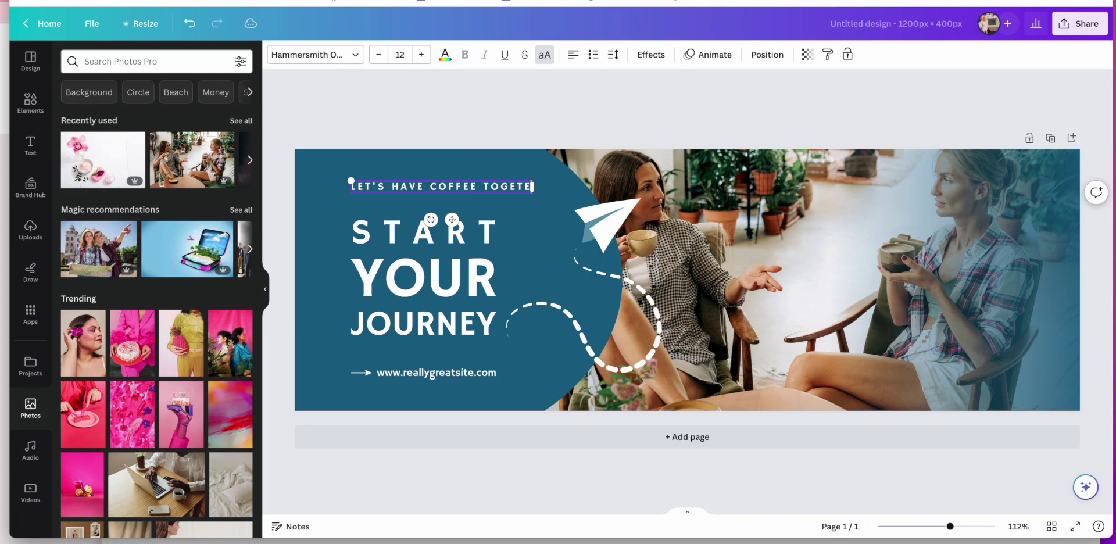
{"action": "key", "text": "BackSpace"}
{"action": "type", "text": "H"}
{"action": "left_click_drag", "start_coordinate": [531, 193], "coordinate": [574, 188]}
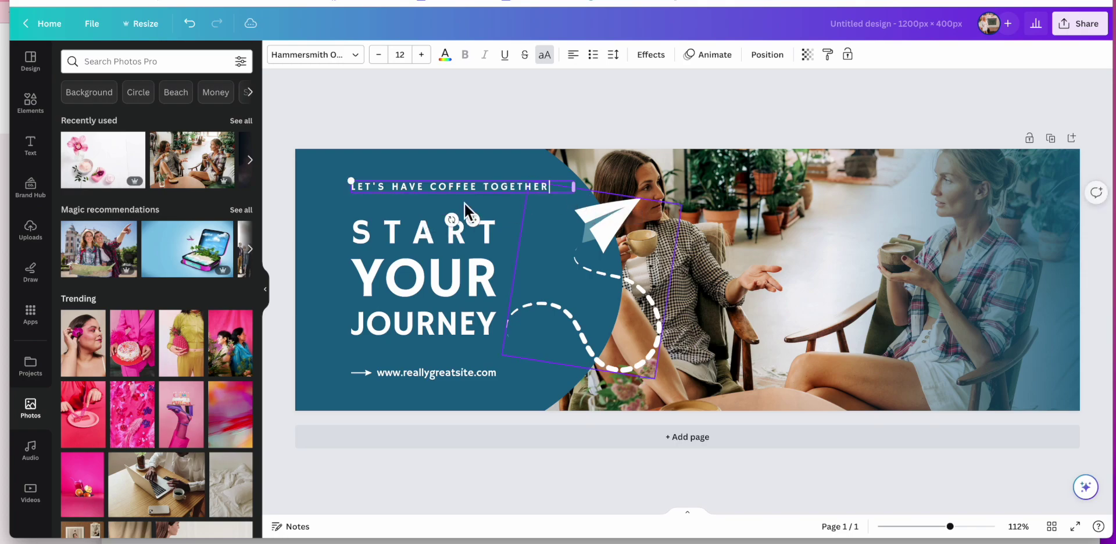
Step: Replace JOURNEY with BLOG TODAY and widen that heading to one line
{"action": "left_click", "coordinate": [442, 244]}
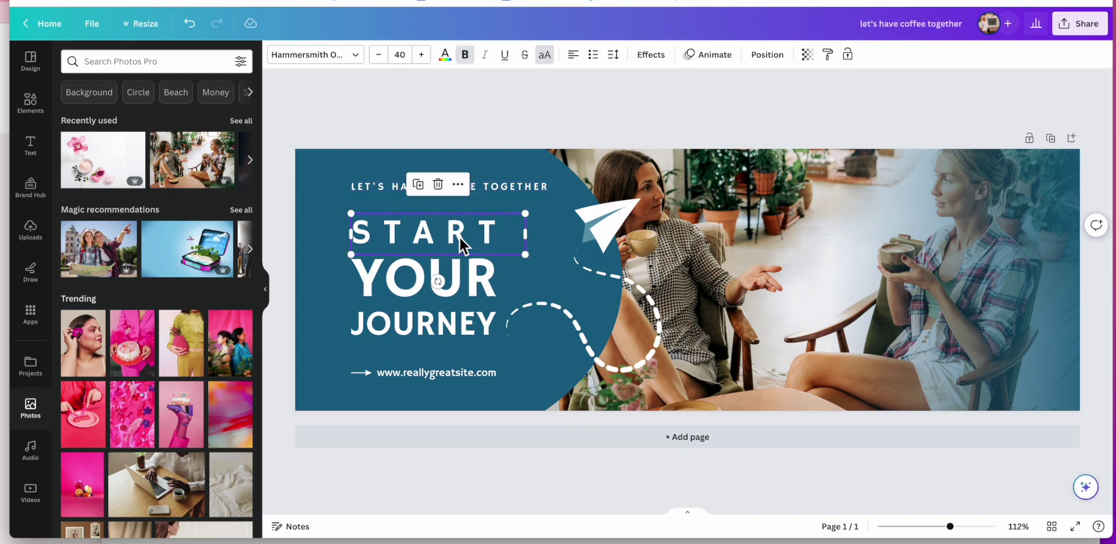
{"action": "left_click", "coordinate": [480, 322]}
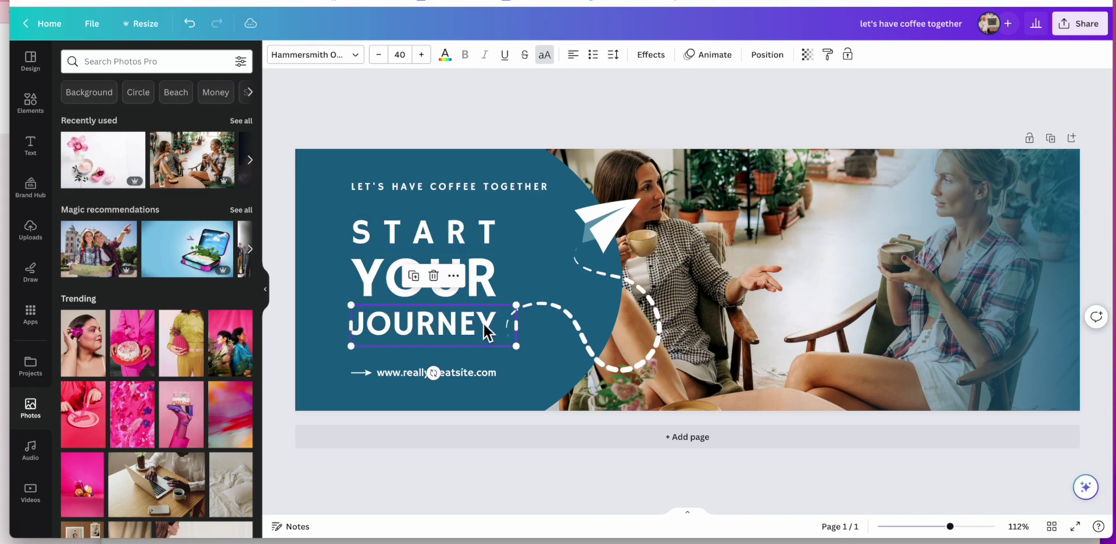
{"action": "left_click", "coordinate": [498, 330]}
{"action": "type", "text": "BLOG"}
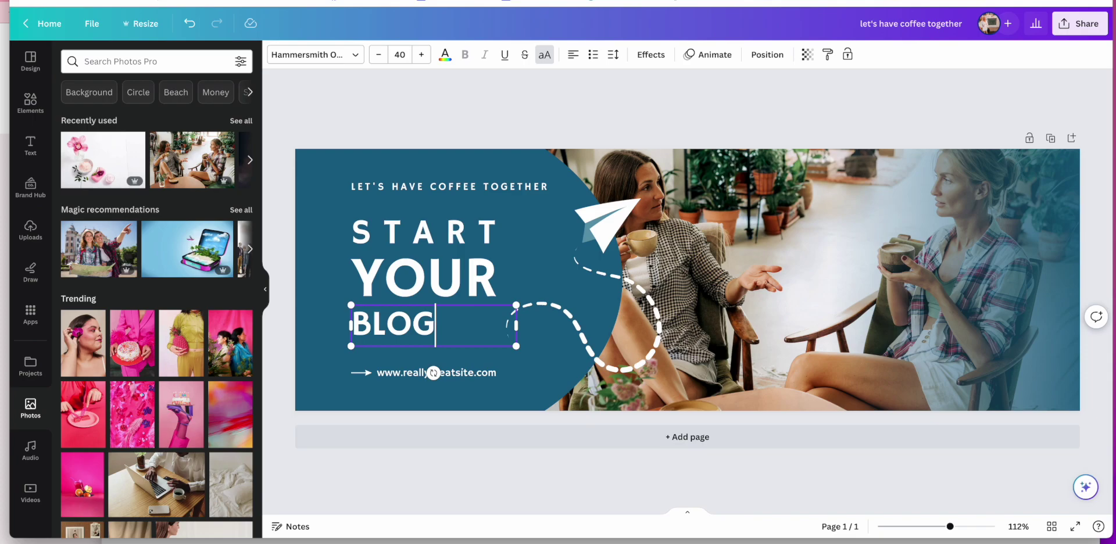
{"action": "type", "text": " TOFA"}
{"action": "key", "text": "BackSpace"}
{"action": "key", "text": "BackSpace"}
{"action": "type", "text": "DAY"}
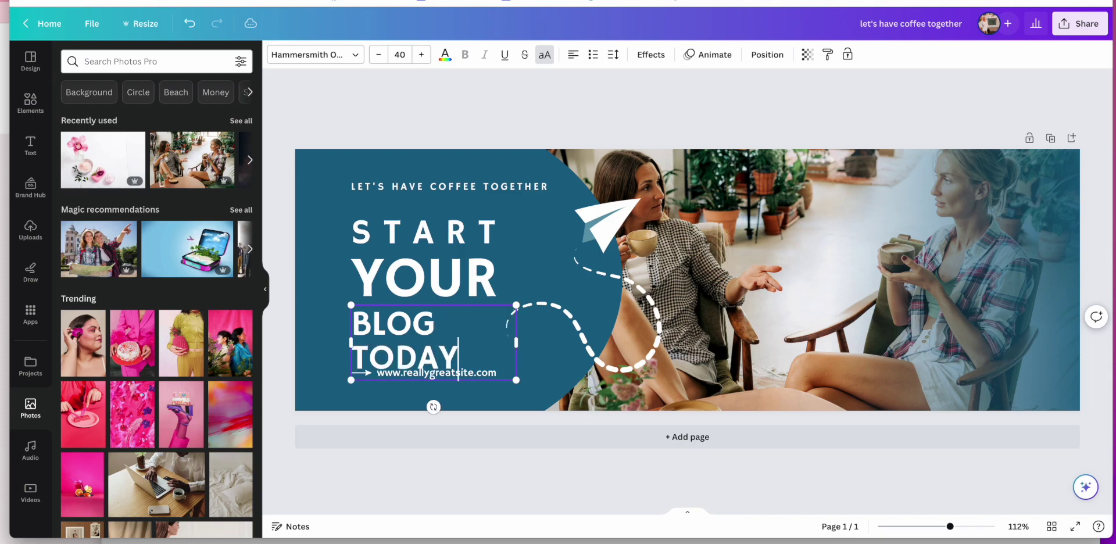
{"action": "left_click_drag", "start_coordinate": [517, 343], "coordinate": [585, 326]}
{"action": "left_click", "coordinate": [493, 343]}
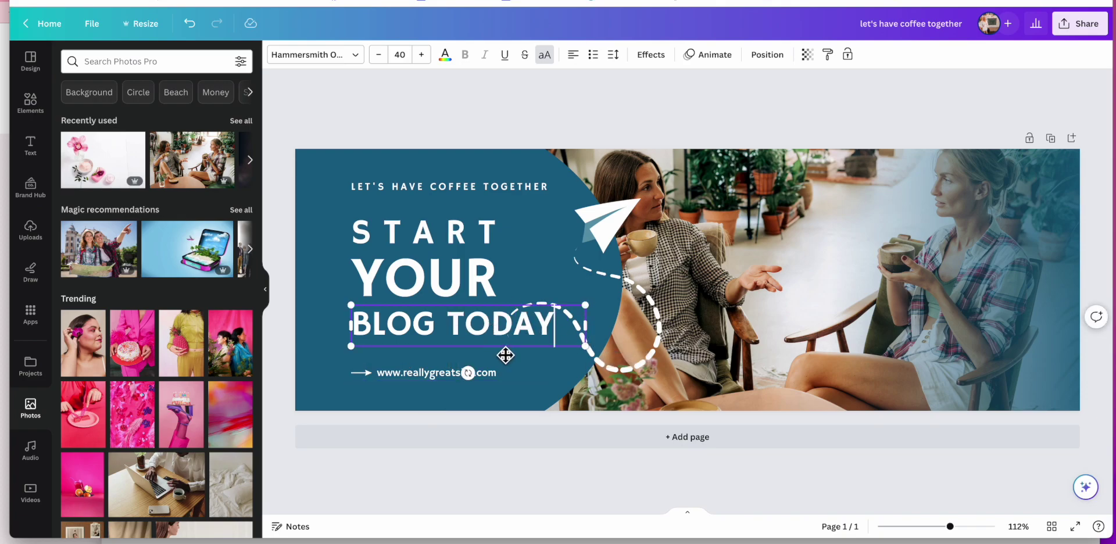
Step: Move the BLOG TODAY, YOUR, START and tagline text lower on the banner
{"action": "left_click", "coordinate": [284, 310]}
{"action": "left_click_drag", "start_coordinate": [473, 320], "coordinate": [452, 341]}
{"action": "left_click_drag", "start_coordinate": [449, 264], "coordinate": [449, 285]}
{"action": "left_click_drag", "start_coordinate": [482, 226], "coordinate": [484, 243]}
{"action": "left_click_drag", "start_coordinate": [504, 194], "coordinate": [496, 206]}
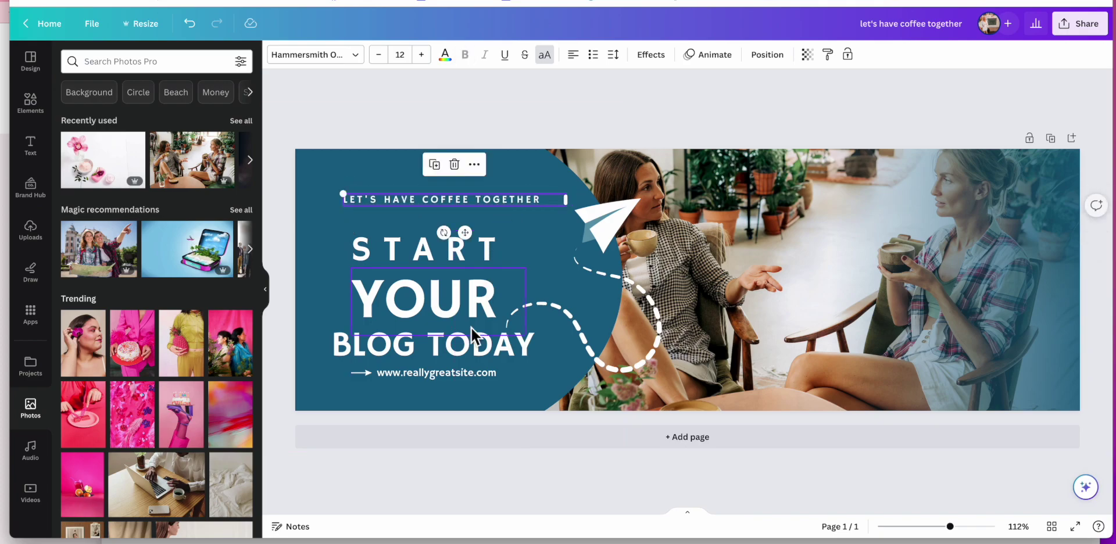
Step: Replace the website address with 'New Boss Blogger Enrollment Starts Now' on one row
{"action": "left_click", "coordinate": [468, 374]}
{"action": "double_click", "coordinate": [505, 375]}
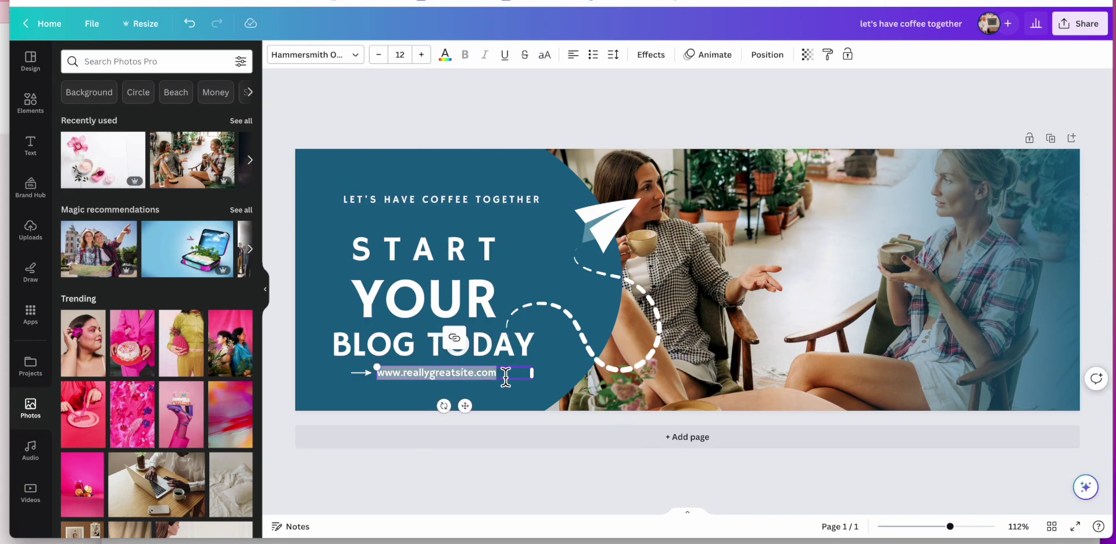
{"action": "type", "text": "New Boss Blogger Enrollment"}
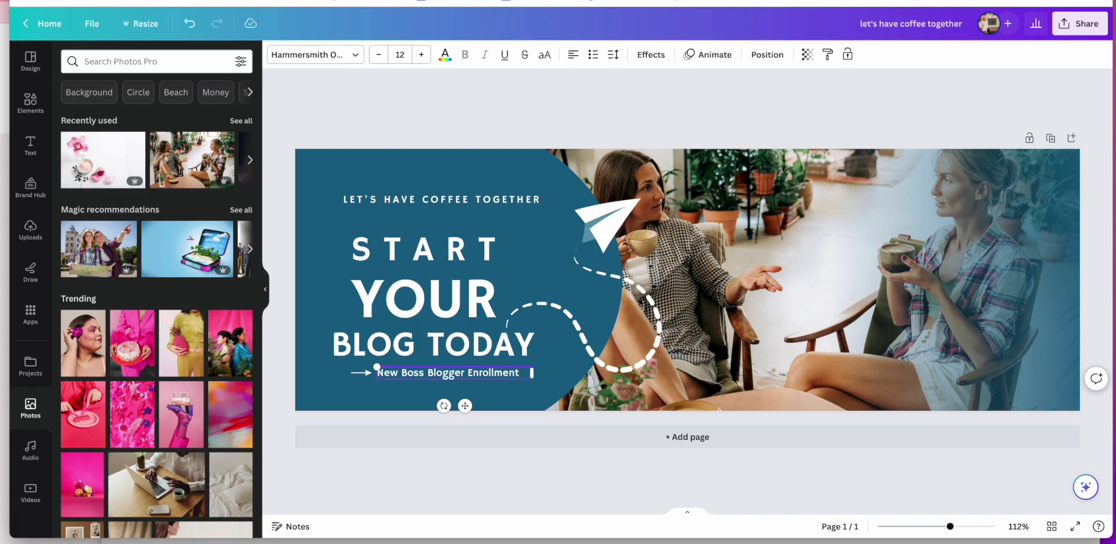
{"action": "key", "text": "Return"}
{"action": "type", "text": "Starts Now"}
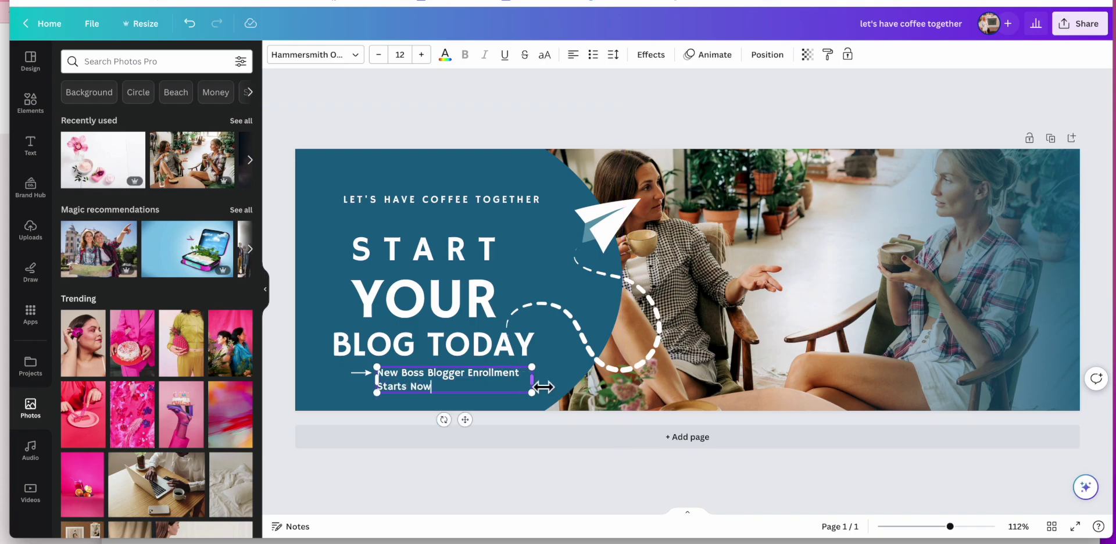
{"action": "left_click_drag", "start_coordinate": [532, 380], "coordinate": [603, 381]}
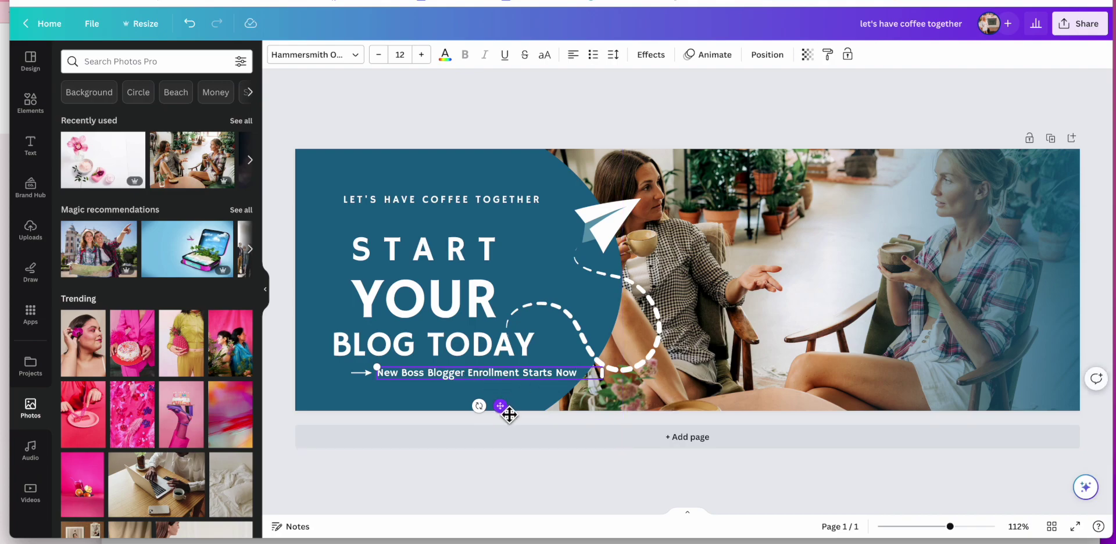
Step: Move the enrollment line lower and to the left on the banner
{"action": "left_click_drag", "start_coordinate": [508, 416], "coordinate": [482, 428]}
{"action": "left_click", "coordinate": [328, 378]}
{"action": "left_click", "coordinate": [366, 375]}
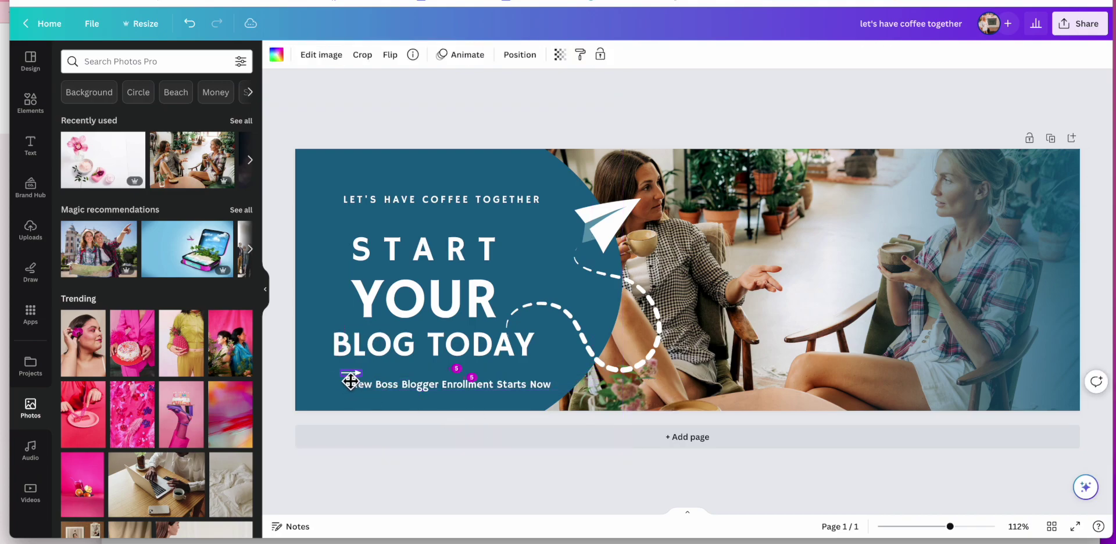
Step: Drag the small arrow line away from the left of the enrollment subtitle
{"action": "left_click", "coordinate": [341, 387]}
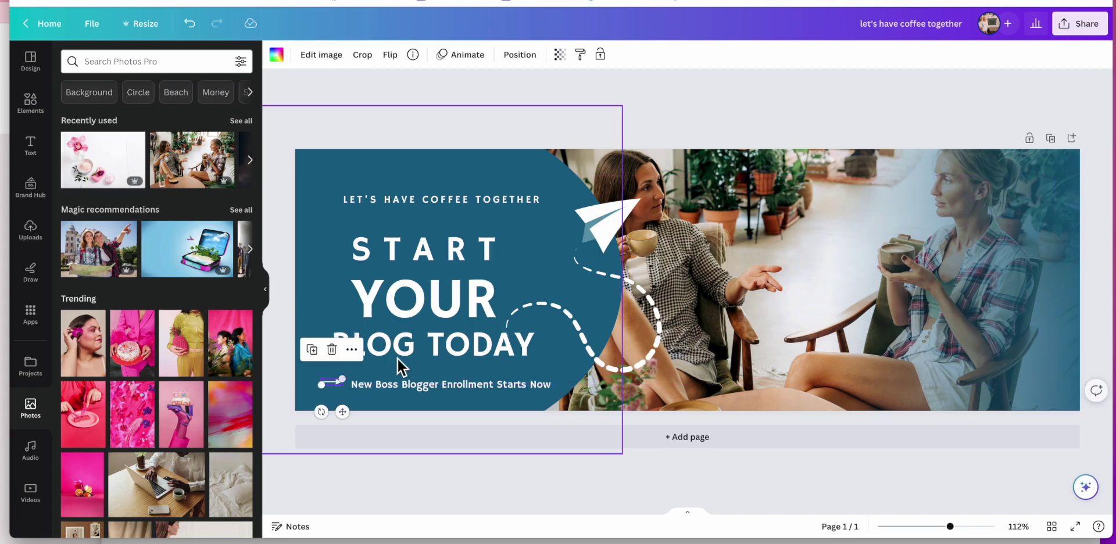
{"action": "left_click", "coordinate": [555, 110]}
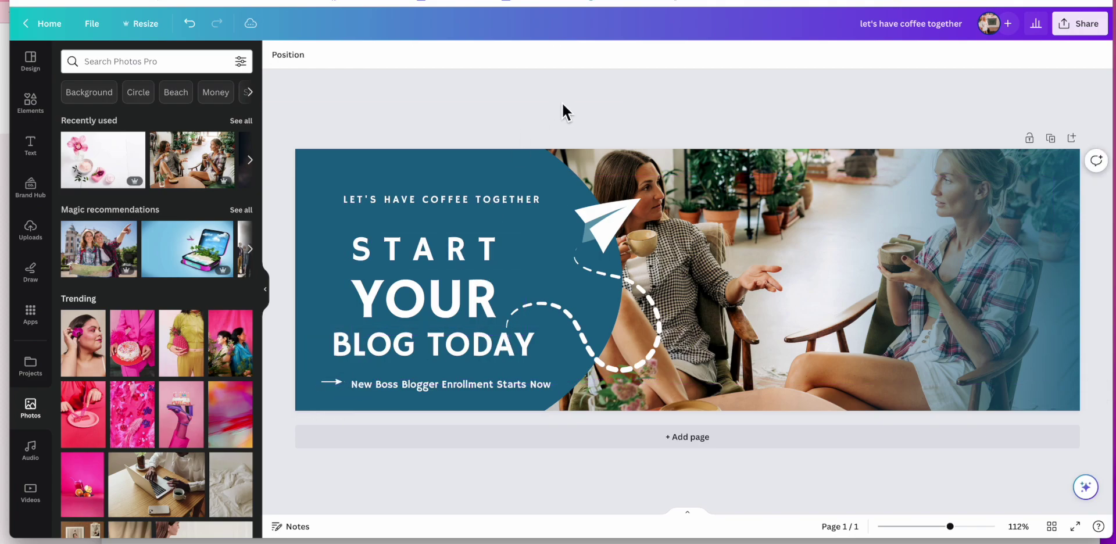
{"action": "left_click", "coordinate": [340, 383]}
{"action": "left_click_drag", "start_coordinate": [339, 385], "coordinate": [140, 406]}
{"action": "left_click", "coordinate": [603, 138]}
{"action": "left_click", "coordinate": [330, 388]}
{"action": "left_click", "coordinate": [34, 116]}
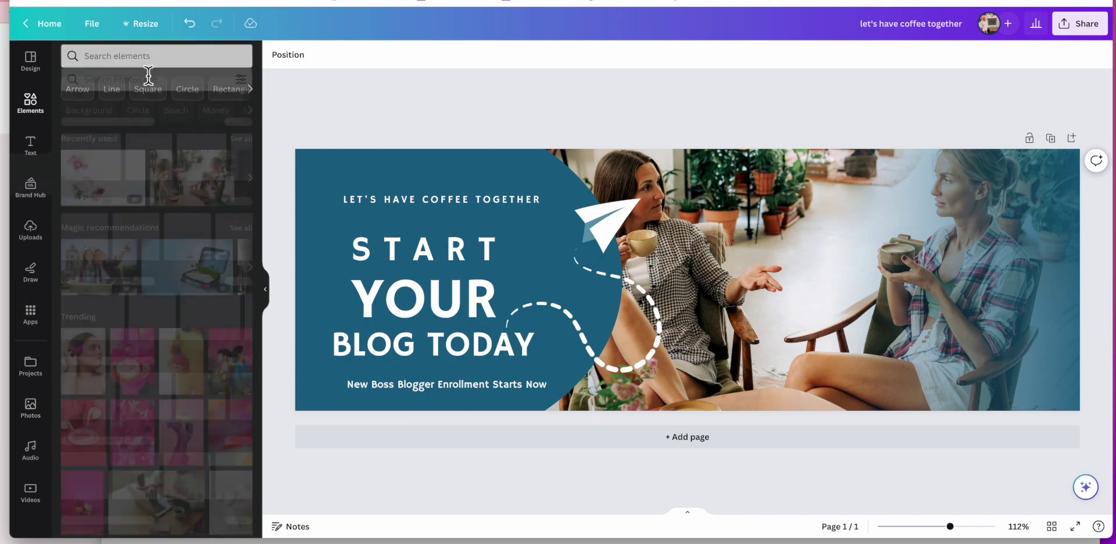
Step: Add a small white curly arrow from an 'arrows' search at the banner's bottom-left
{"action": "left_click", "coordinate": [152, 67]}
{"action": "type", "text": "arrows"}
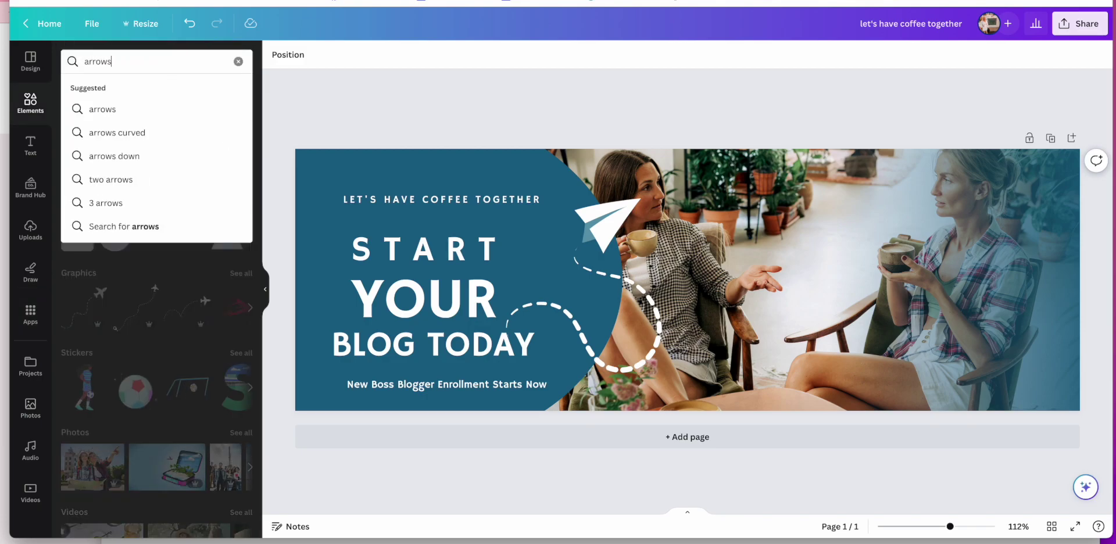
{"action": "key", "text": "Return"}
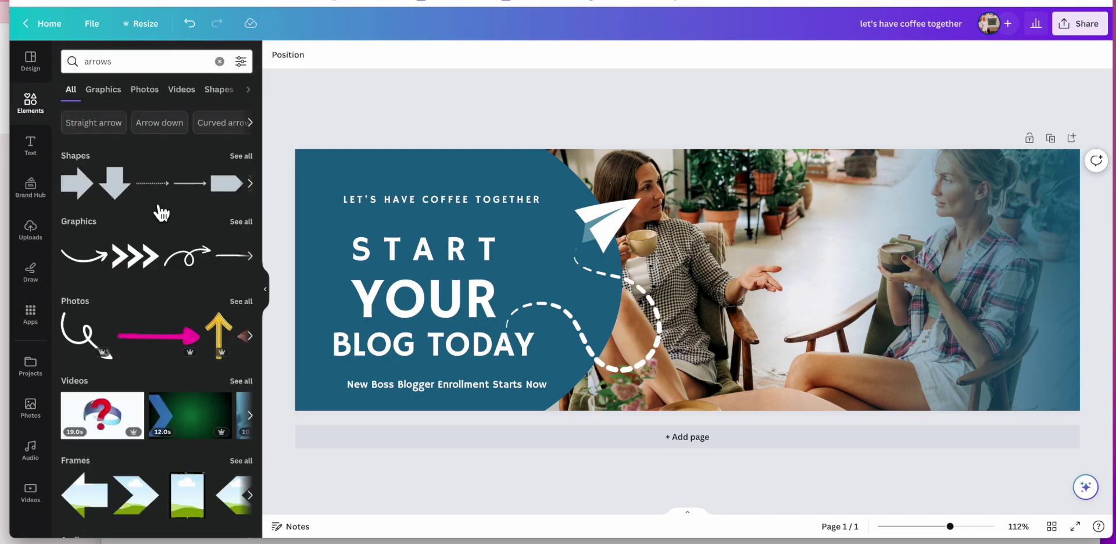
{"action": "left_click", "coordinate": [208, 274]}
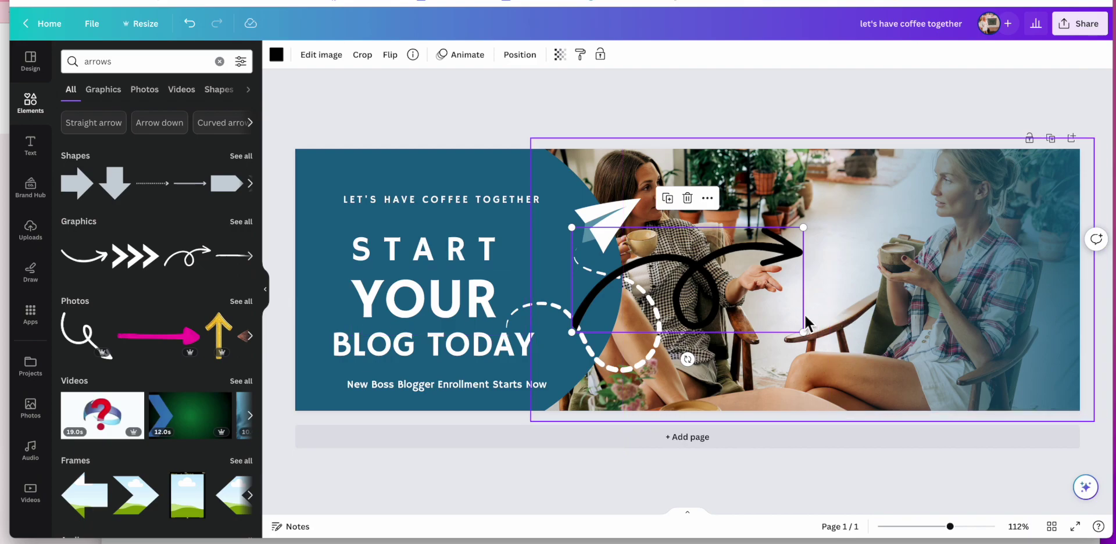
{"action": "left_click_drag", "start_coordinate": [810, 343], "coordinate": [347, 423]}
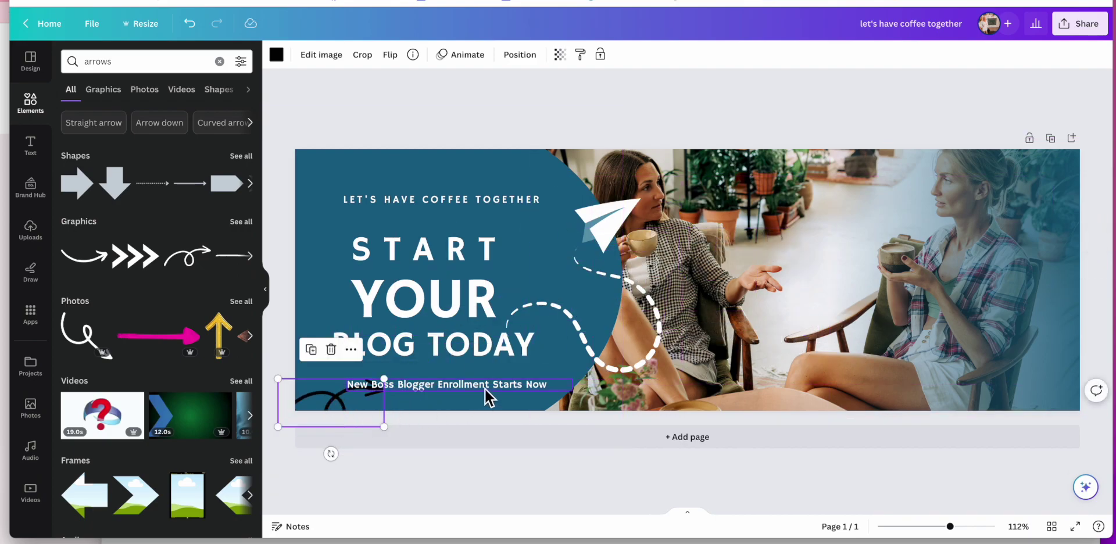
{"action": "left_click_drag", "start_coordinate": [488, 393], "coordinate": [541, 388]}
{"action": "mouse_move", "coordinate": [346, 410]}
{"action": "left_mouse_down"}
{"action": "mouse_move", "coordinate": [361, 406]}
{"action": "mouse_move", "coordinate": [346, 396]}
{"action": "mouse_move", "coordinate": [360, 404]}
{"action": "left_mouse_up"}
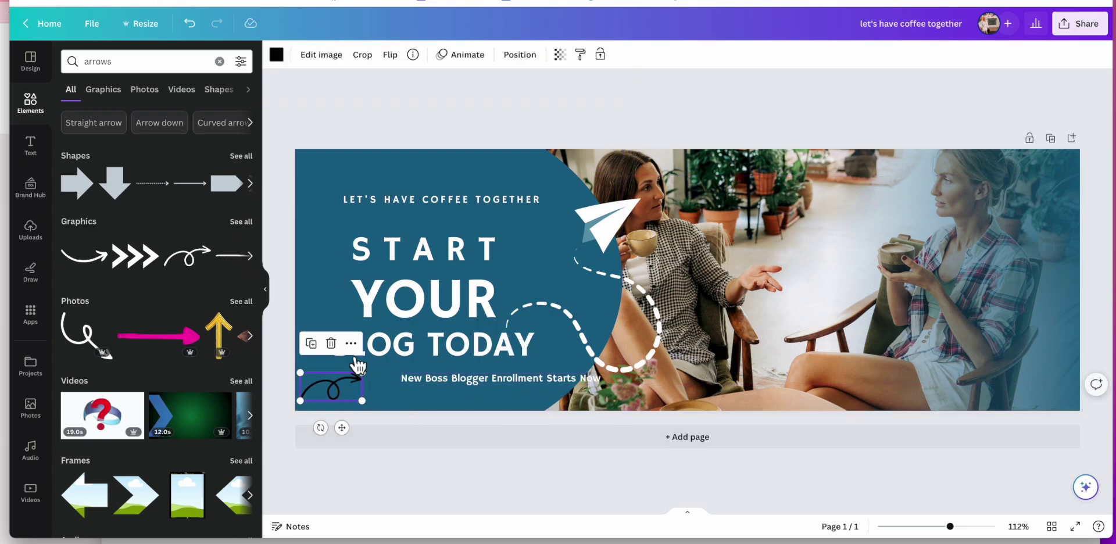
{"action": "left_click", "coordinate": [276, 54]}
{"action": "left_click", "coordinate": [199, 122]}
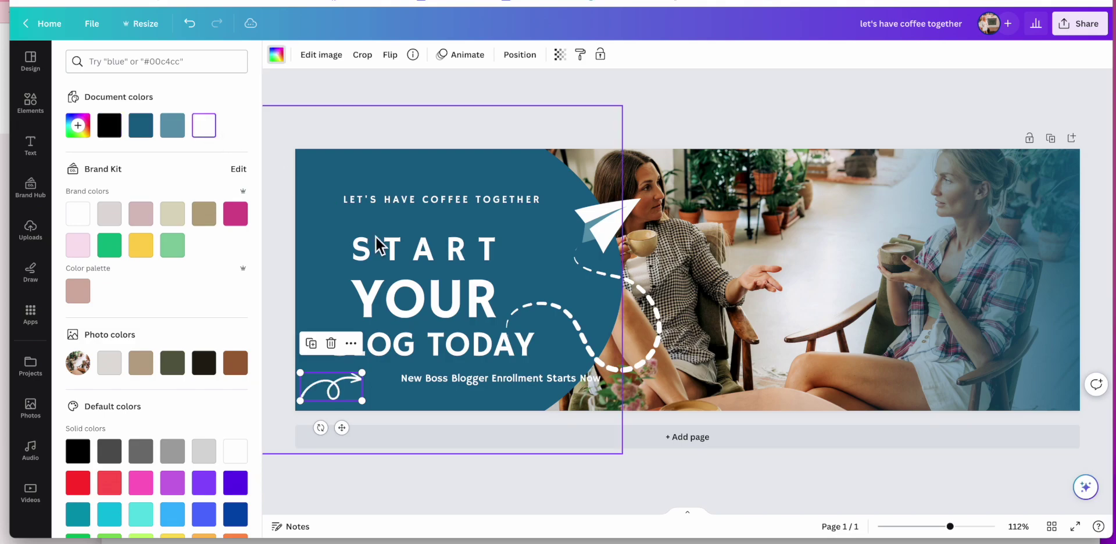
Step: Place the subtitle beside the arrow and raise START, YOUR and the paper-plane trail
{"action": "left_click_drag", "start_coordinate": [475, 388], "coordinate": [452, 388]}
{"action": "left_click", "coordinate": [274, 204]}
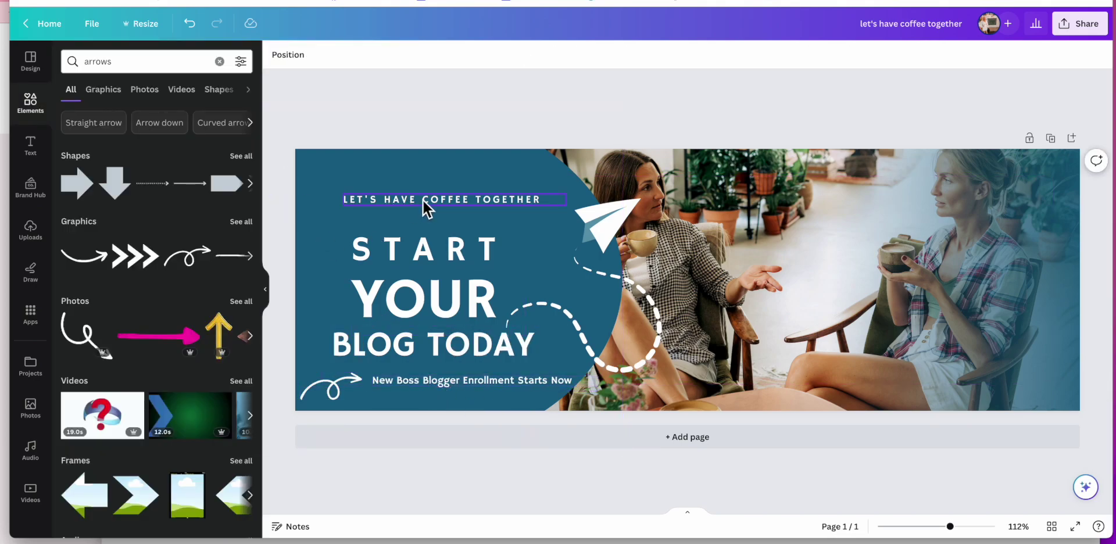
{"action": "left_click", "coordinate": [427, 205]}
{"action": "left_click", "coordinate": [423, 262]}
{"action": "left_click_drag", "start_coordinate": [423, 261], "coordinate": [424, 242]}
{"action": "left_click", "coordinate": [425, 289]}
{"action": "left_click_drag", "start_coordinate": [424, 289], "coordinate": [421, 282]}
{"action": "mouse_move", "coordinate": [620, 318]}
{"action": "left_mouse_down"}
{"action": "mouse_move", "coordinate": [607, 294]}
{"action": "mouse_move", "coordinate": [618, 311]}
{"action": "left_mouse_up"}
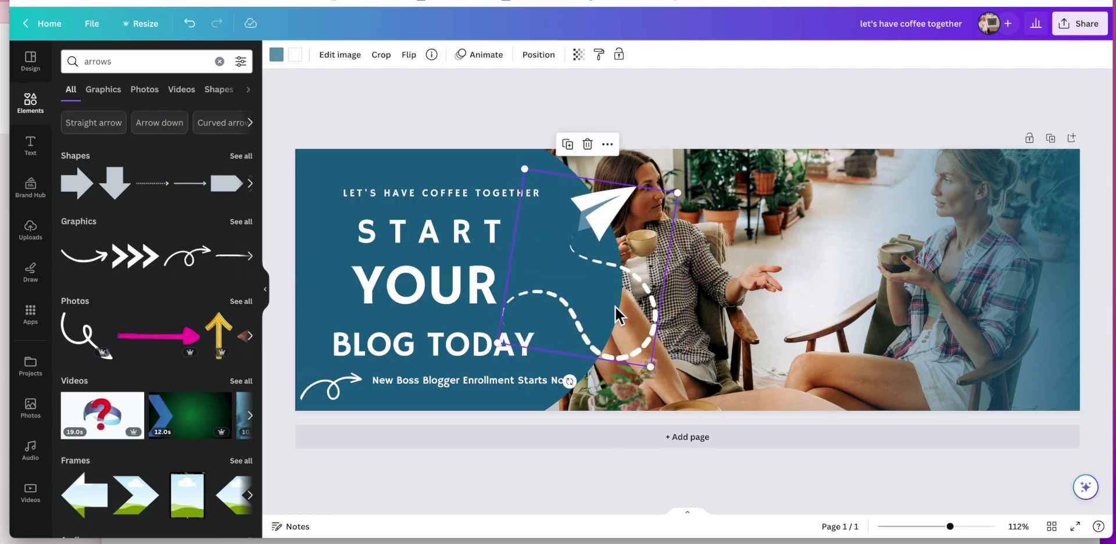
Step: Nudge BLOG TODAY down slightly and fine-tune the curly arrow's position
{"action": "left_click", "coordinate": [459, 349]}
{"action": "left_click_drag", "start_coordinate": [459, 352], "coordinate": [459, 353]}
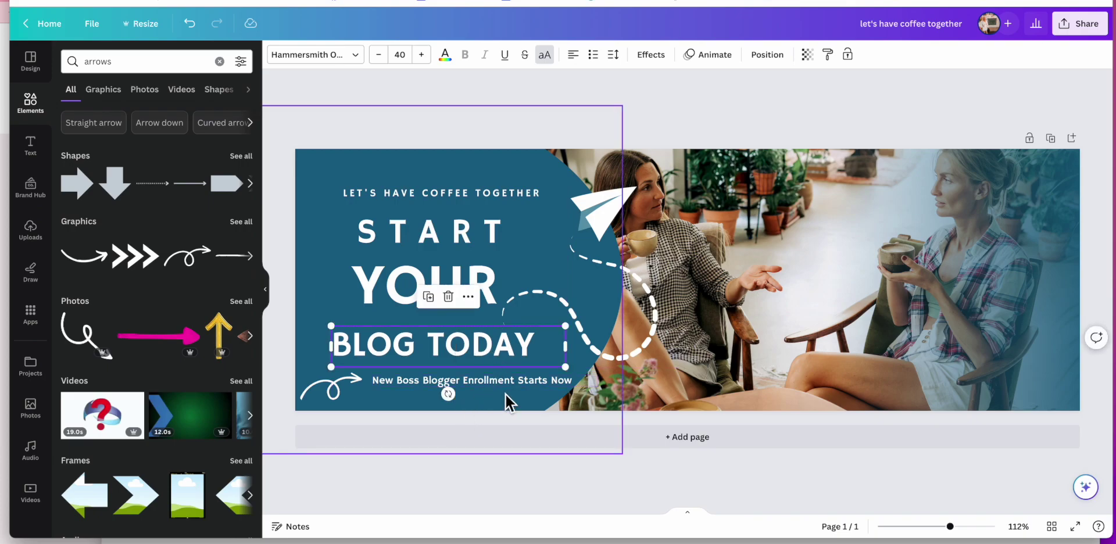
{"action": "left_click", "coordinate": [345, 394]}
{"action": "left_click_drag", "start_coordinate": [346, 394], "coordinate": [345, 394]}
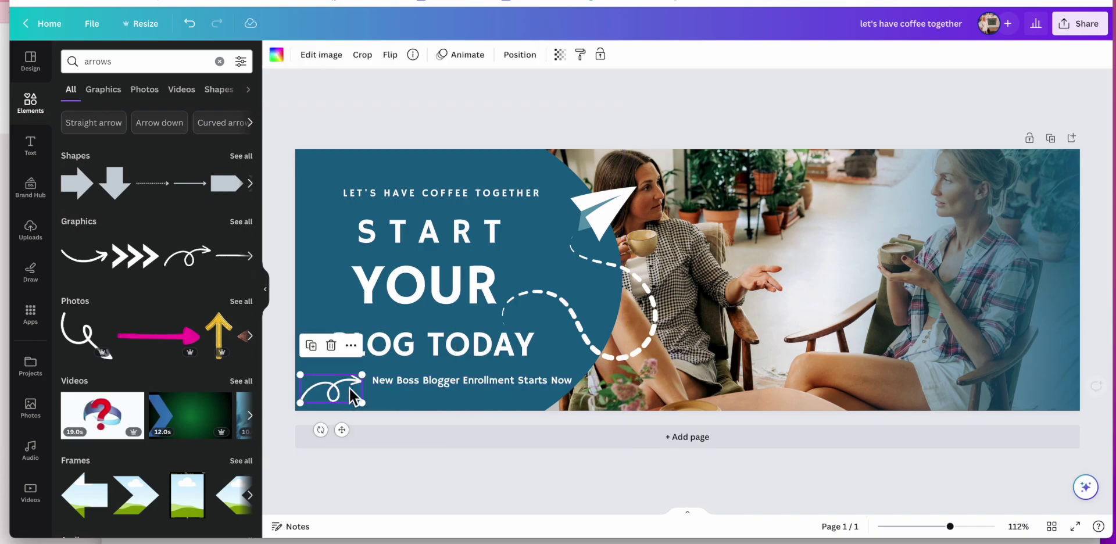
{"action": "left_click", "coordinate": [427, 119]}
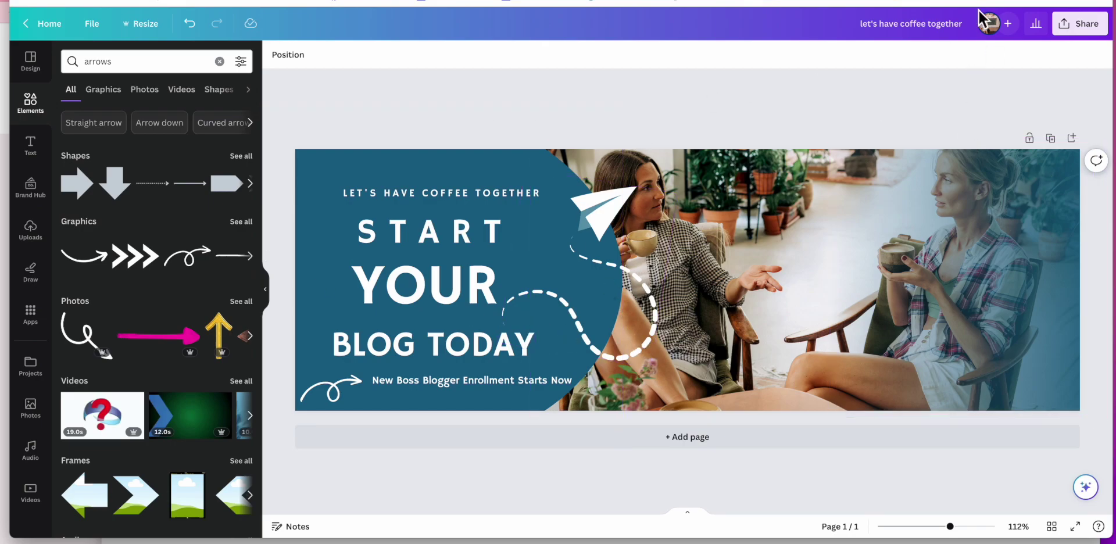
{"action": "left_click", "coordinate": [1067, 25]}
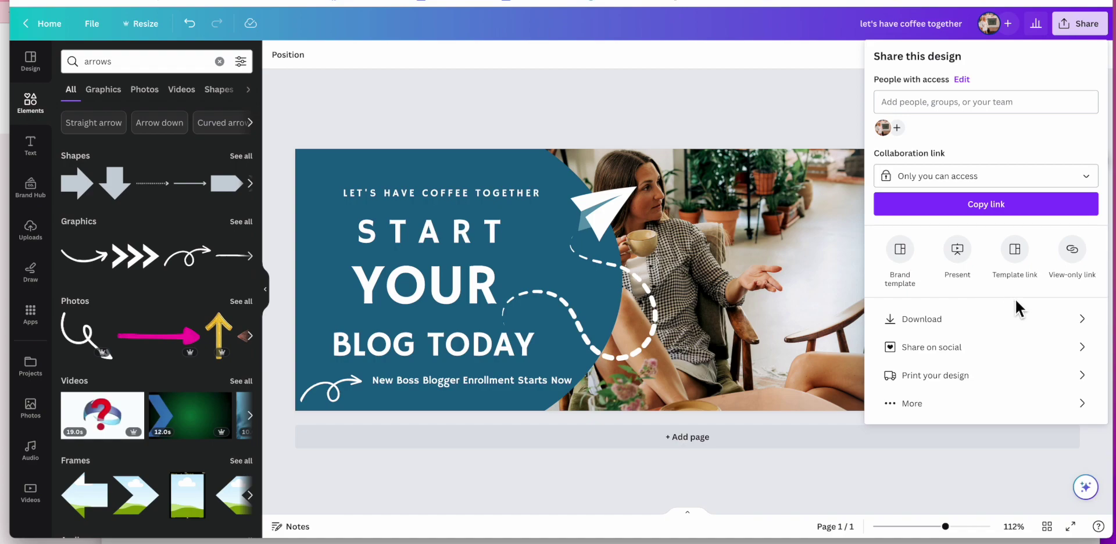
Step: Download the finished banner as a PNG file
{"action": "left_click", "coordinate": [1030, 322]}
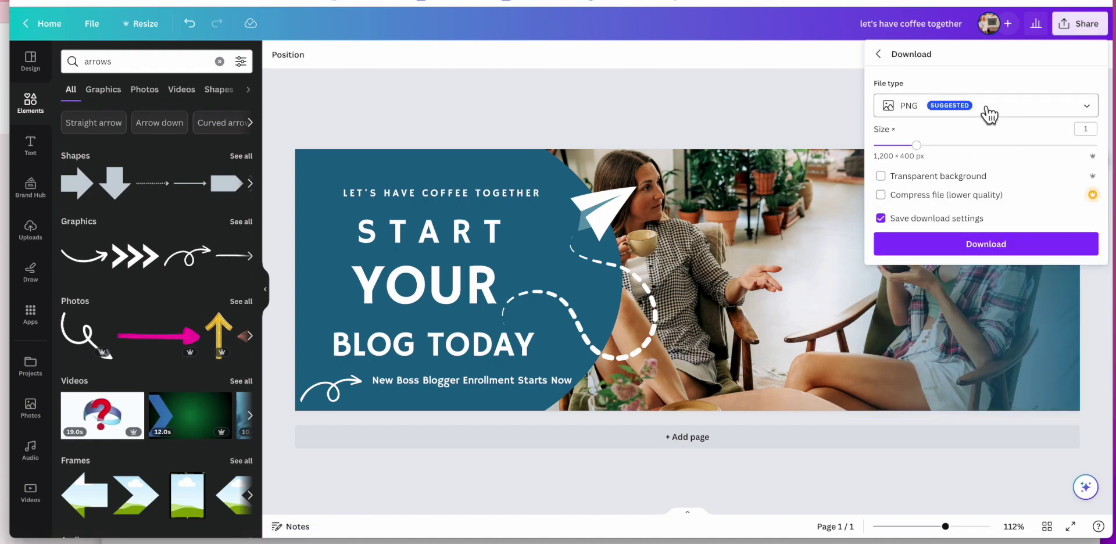
{"action": "left_click", "coordinate": [953, 247]}
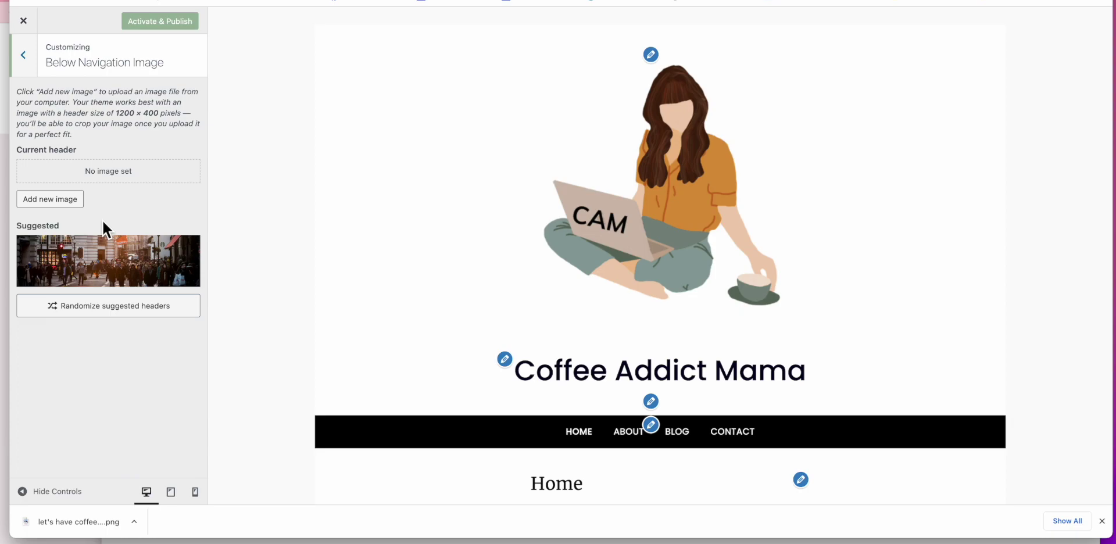
Step: Upload let's have coffee together.png and set it as the Below Navigation Image, skipping cropping
{"action": "left_click", "coordinate": [65, 202]}
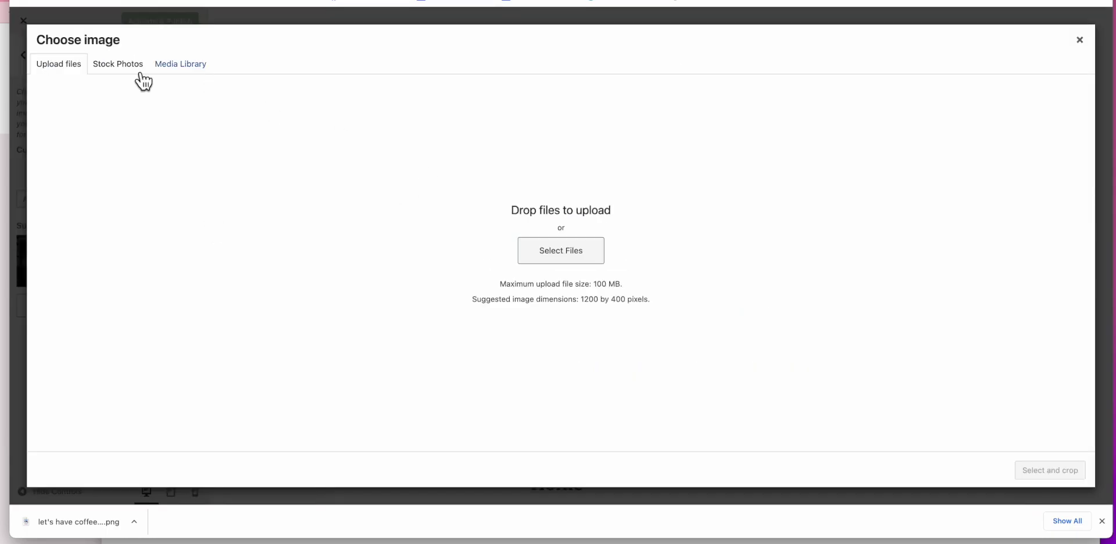
{"action": "left_click", "coordinate": [560, 260]}
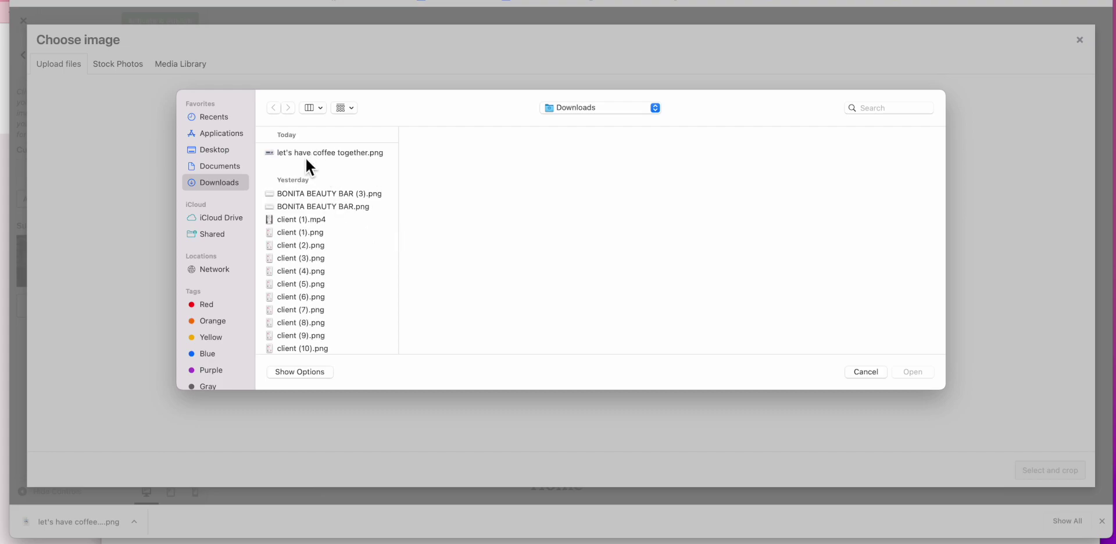
{"action": "left_click", "coordinate": [308, 154]}
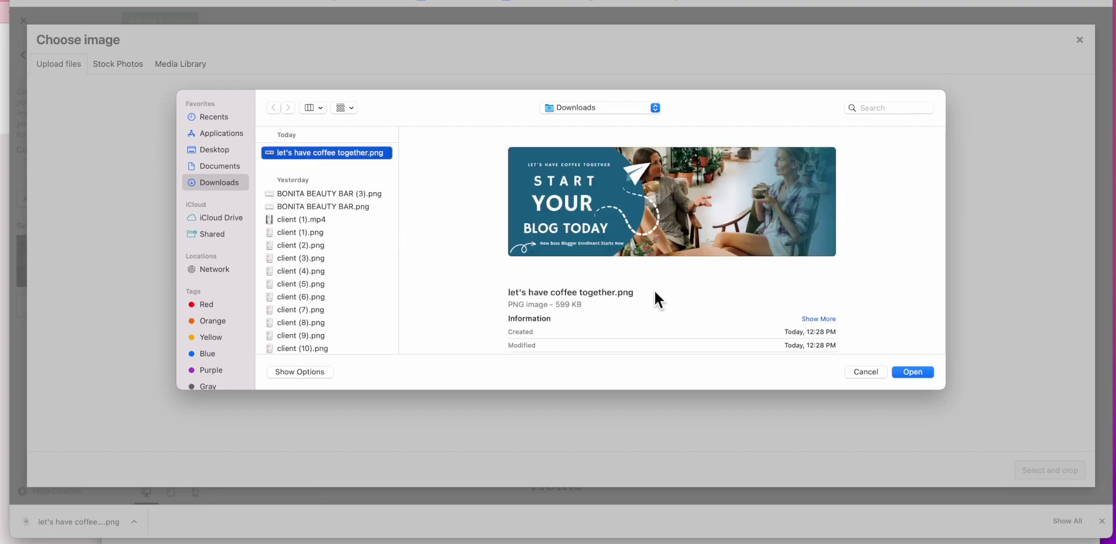
{"action": "left_click", "coordinate": [911, 372]}
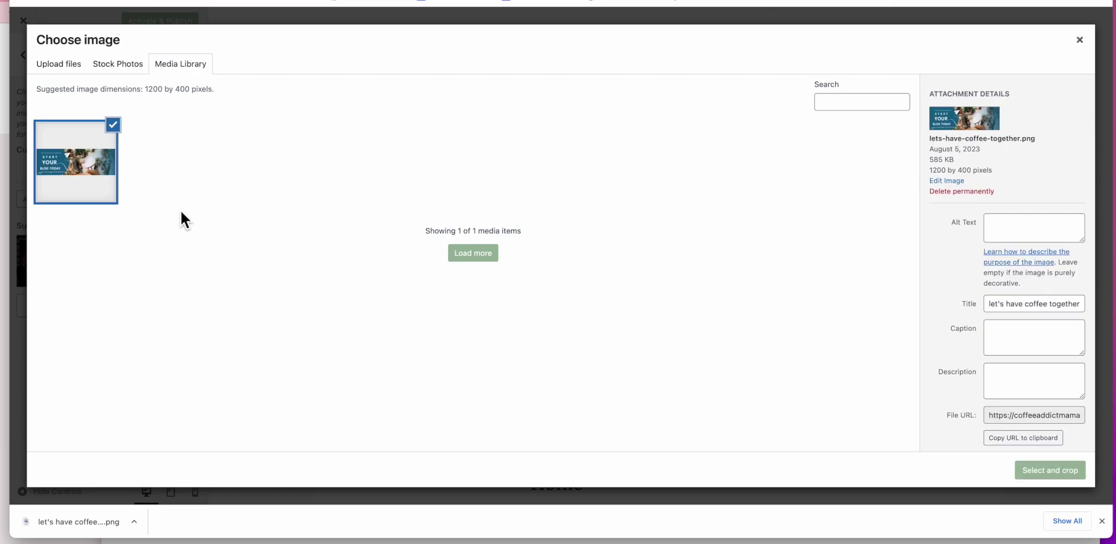
{"action": "left_click", "coordinate": [1068, 472]}
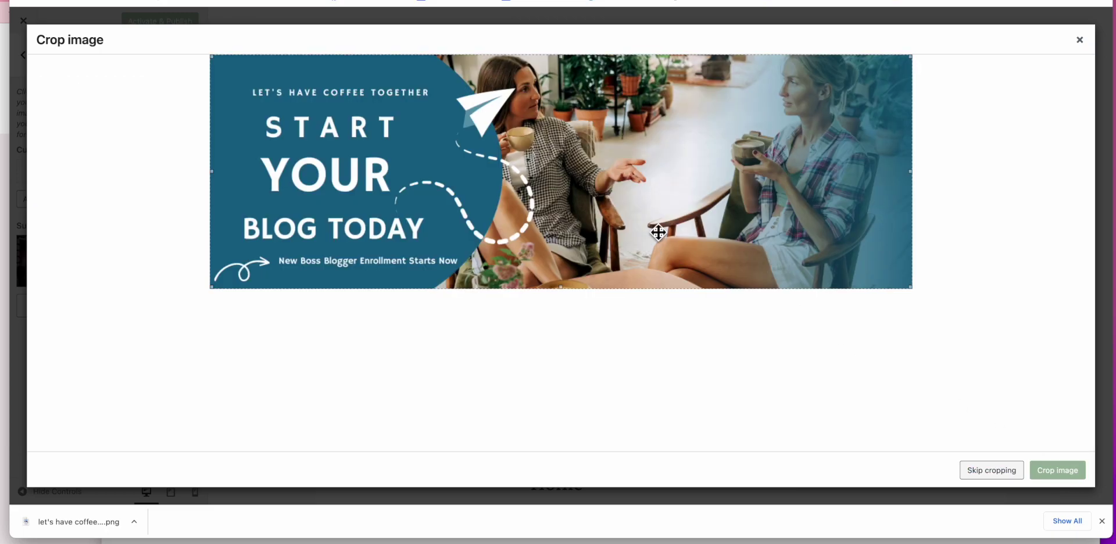
{"action": "left_click", "coordinate": [1017, 478]}
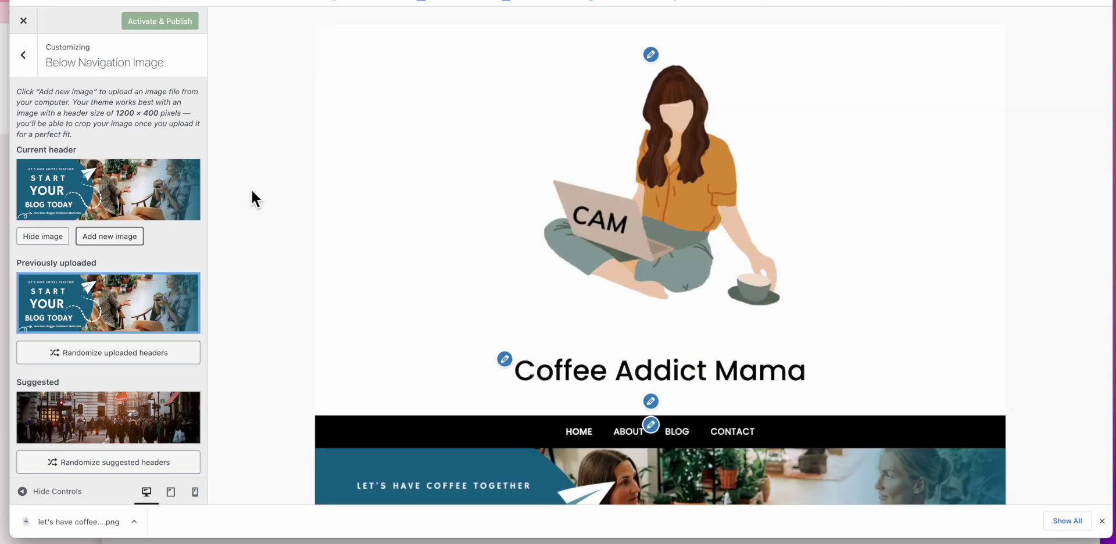
Step: Check the new banner in the preview, then return to the main Customizer sections
{"action": "scroll", "coordinate": [305, 188], "scroll_direction": "down", "scroll_amount": 6}
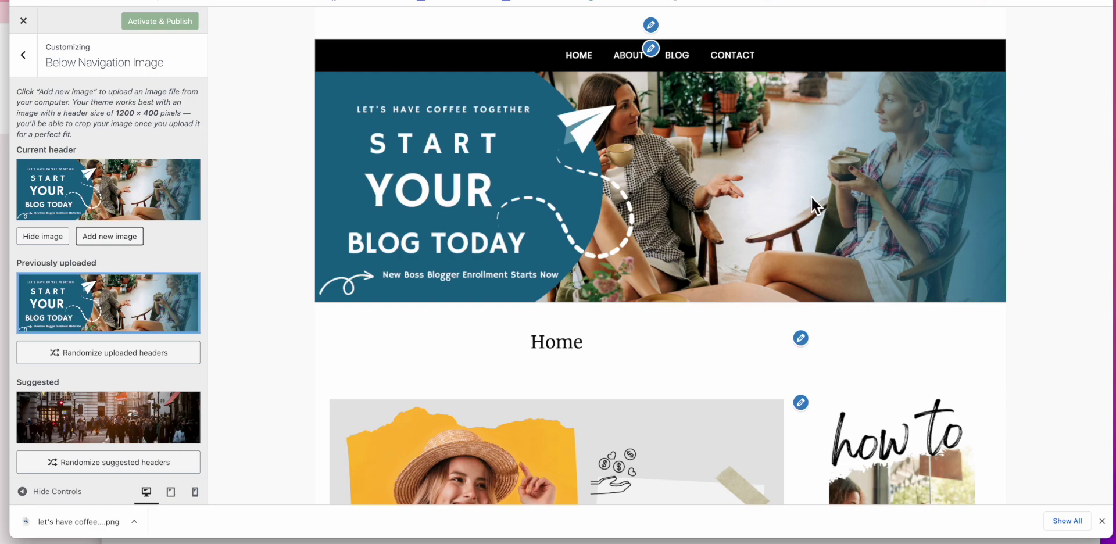
{"action": "scroll", "coordinate": [695, 158], "scroll_direction": "up", "scroll_amount": 2}
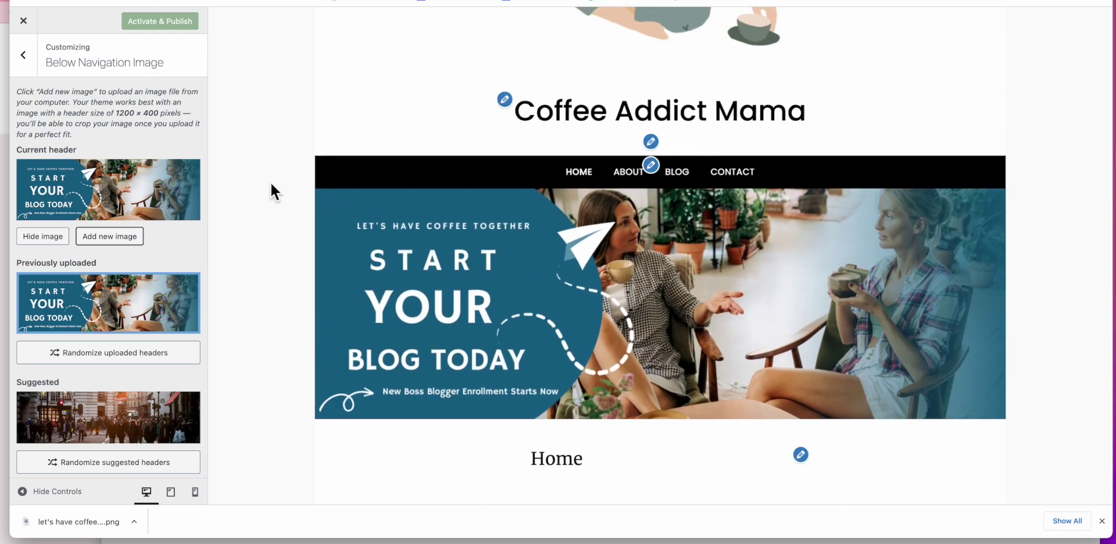
{"action": "scroll", "coordinate": [378, 201], "scroll_direction": "up", "scroll_amount": 5}
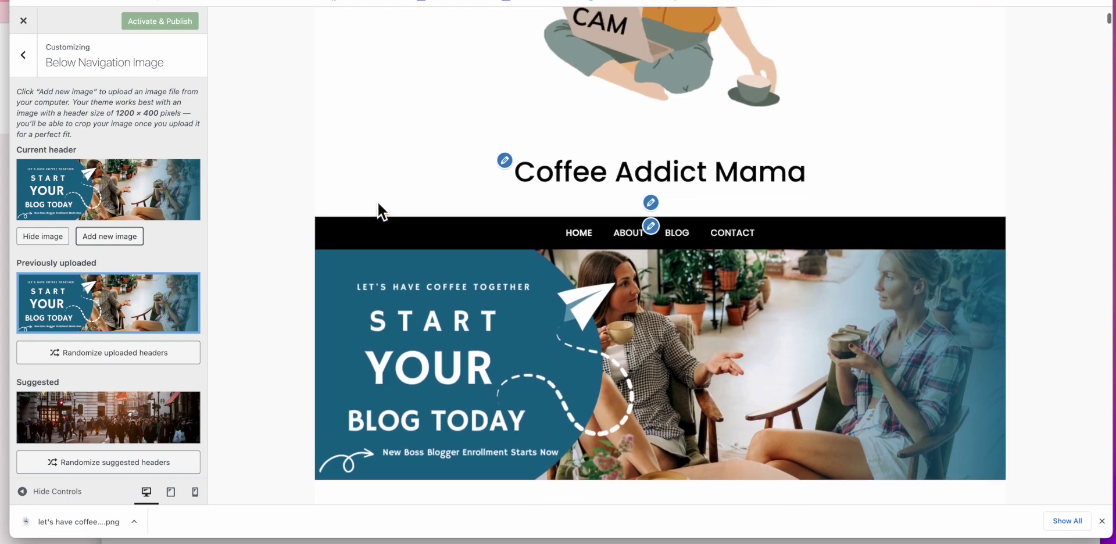
{"action": "scroll", "coordinate": [377, 200], "scroll_direction": "down", "scroll_amount": 3}
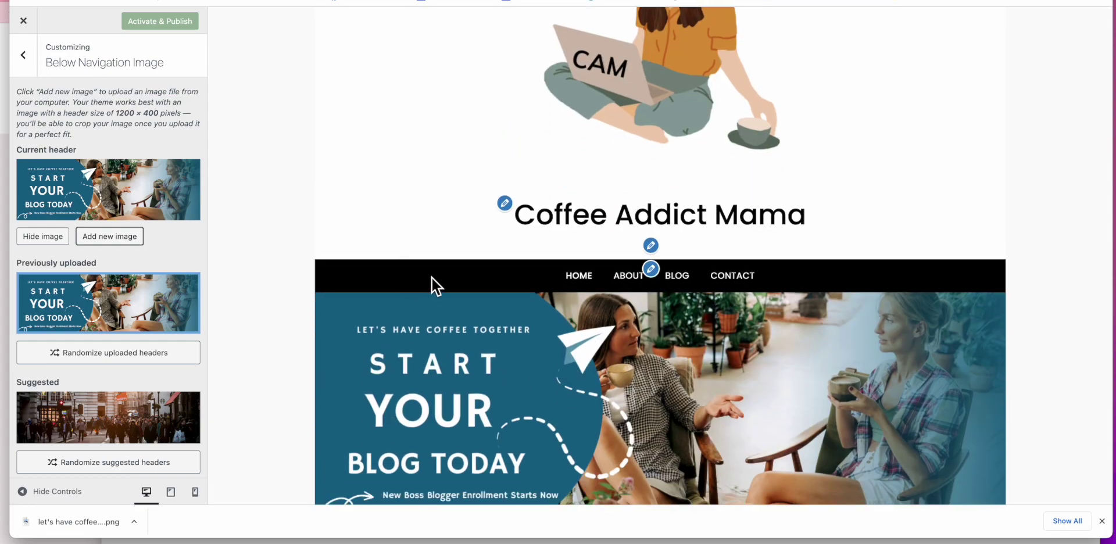
{"action": "left_click", "coordinate": [24, 65]}
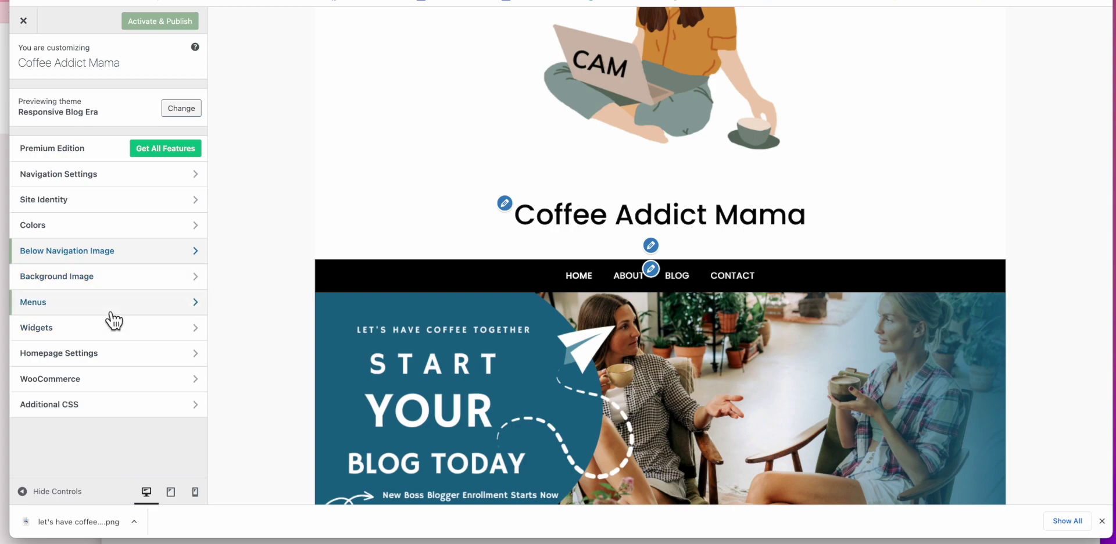
{"action": "left_click", "coordinate": [78, 200]}
{"action": "left_click", "coordinate": [35, 69]}
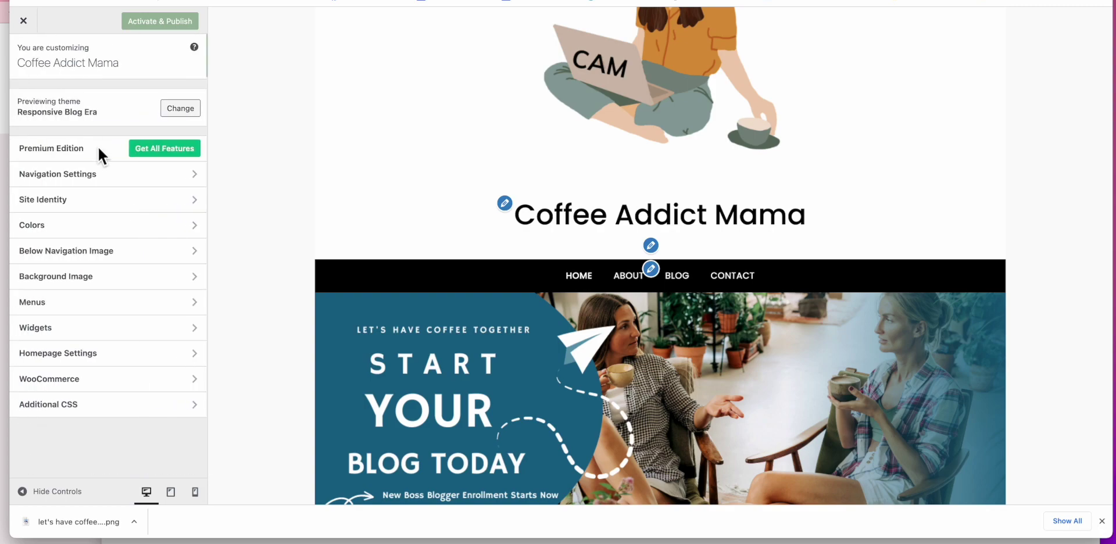
Step: Set the navigation bar background colour to brown #964c03
{"action": "left_click", "coordinate": [134, 176]}
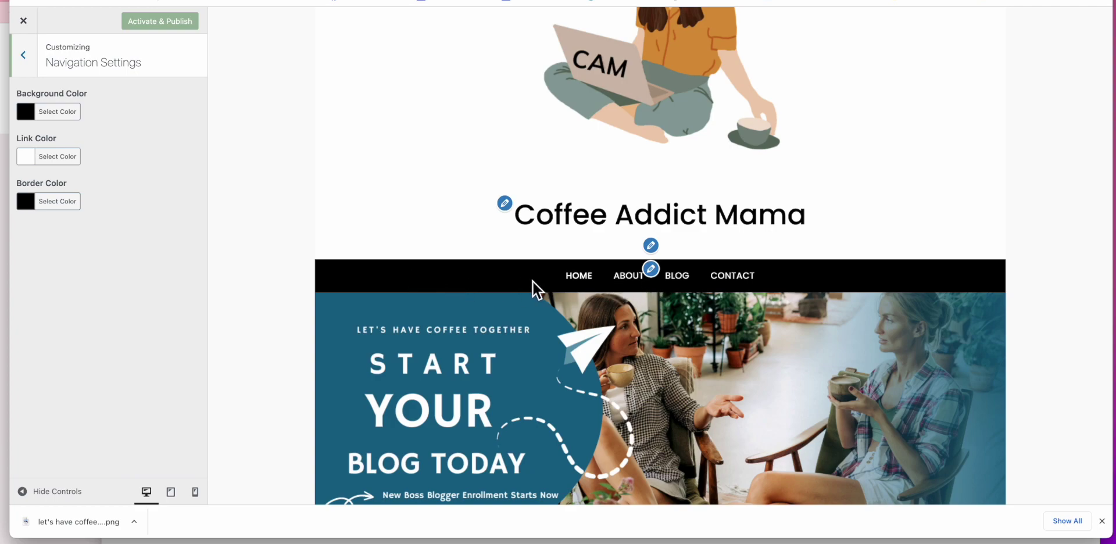
{"action": "left_click", "coordinate": [46, 114]}
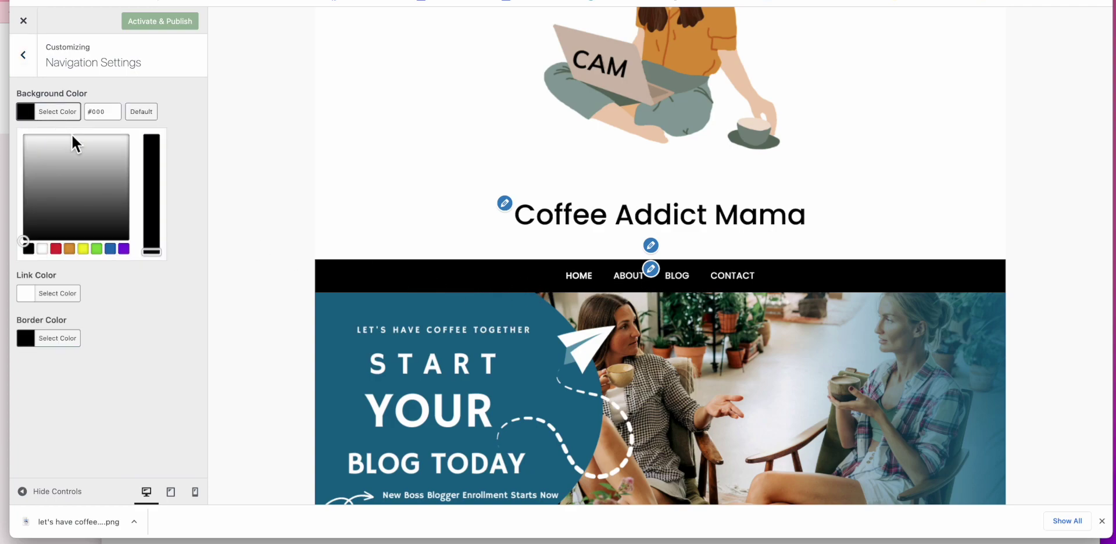
{"action": "left_click", "coordinate": [110, 250]}
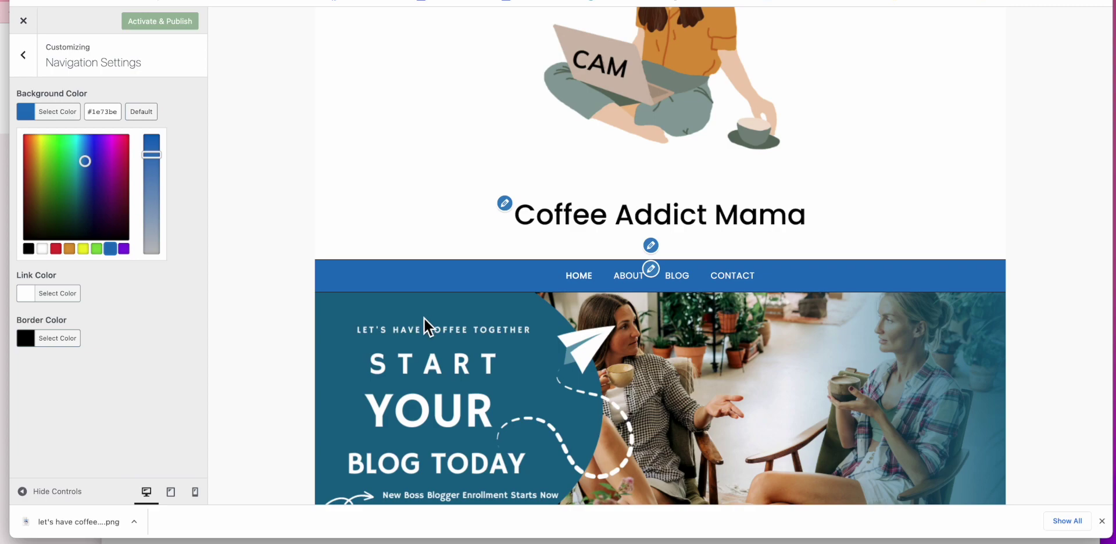
{"action": "left_click", "coordinate": [84, 160]}
{"action": "left_click", "coordinate": [86, 162]}
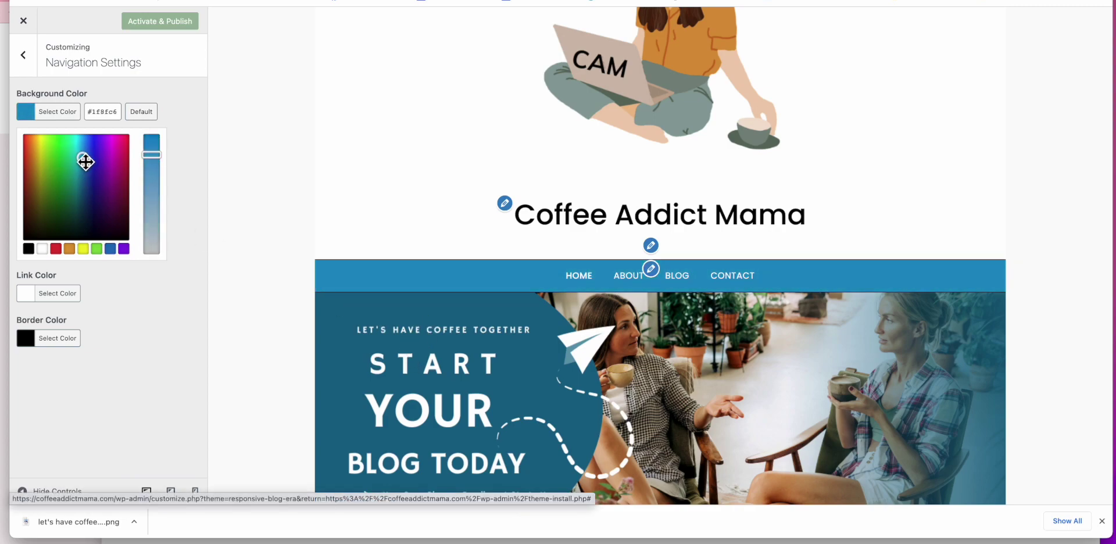
{"action": "left_click_drag", "start_coordinate": [86, 162], "coordinate": [32, 178]}
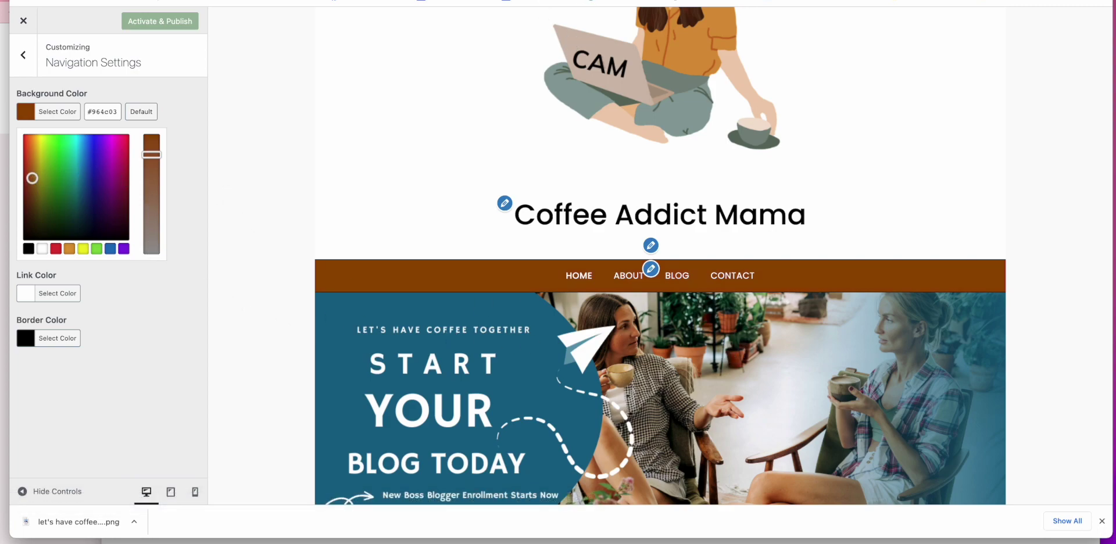
{"action": "left_click", "coordinate": [572, 2]}
Step: Copy the banner shape's blue hex #186688 and select WordPress's navigation background hex value
{"action": "left_click", "coordinate": [328, 163]}
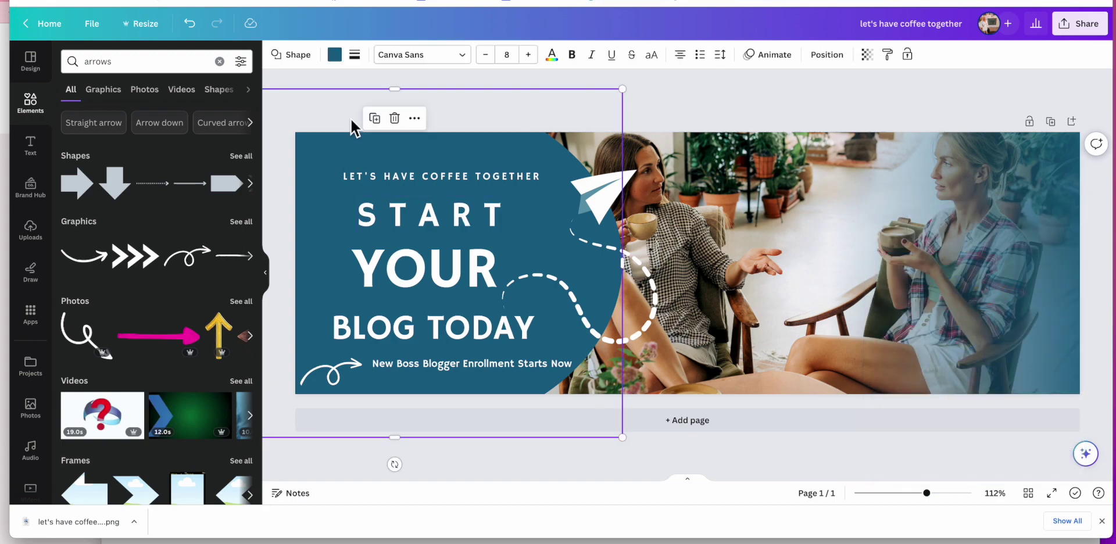
{"action": "left_click", "coordinate": [334, 55]}
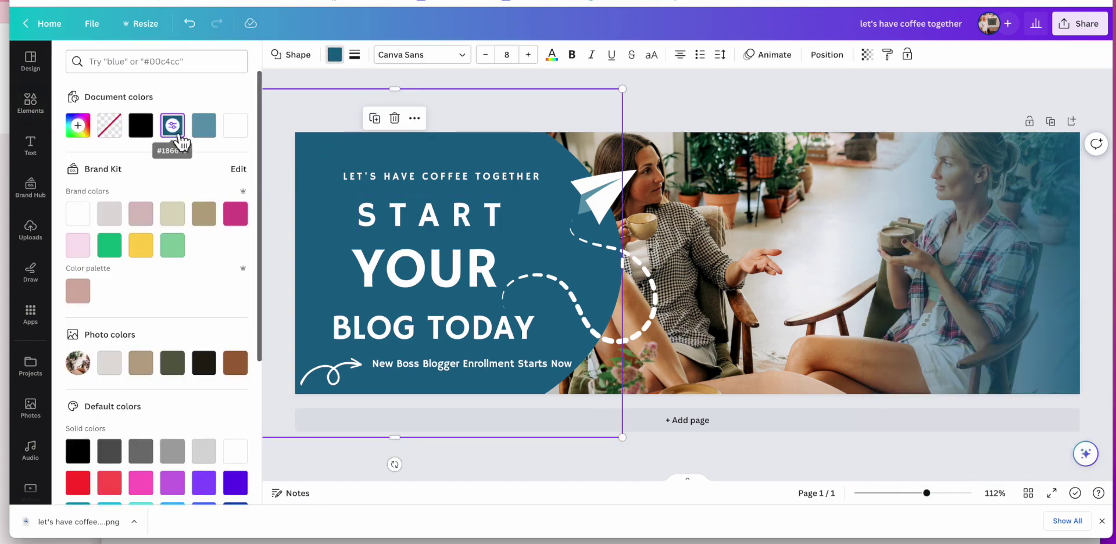
{"action": "left_click", "coordinate": [183, 140]}
{"action": "left_click", "coordinate": [153, 284]}
{"action": "key", "text": "ctrl+c"}
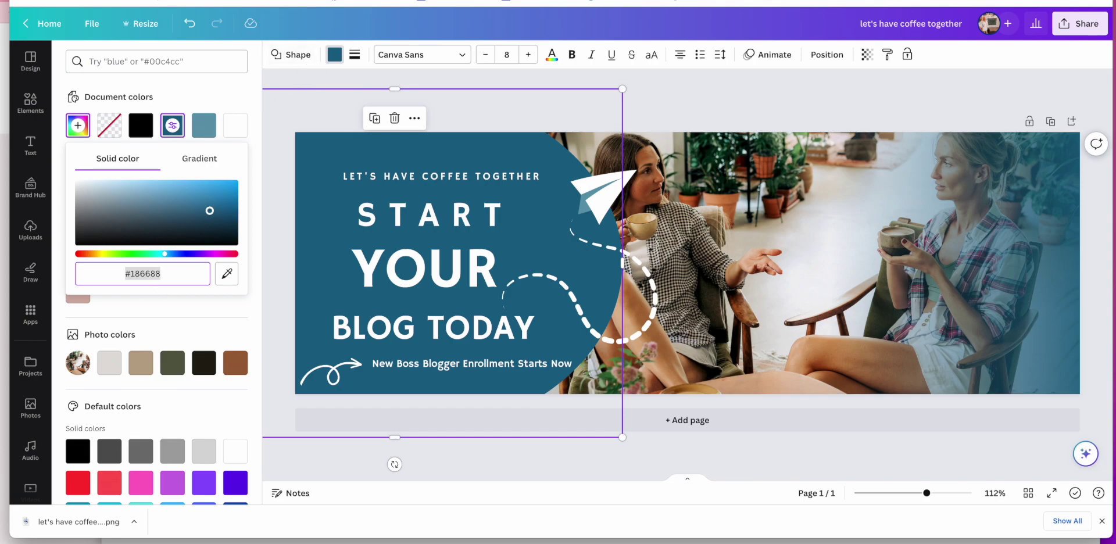
{"action": "left_click", "coordinate": [358, 3]}
{"action": "triple_click", "coordinate": [87, 118]}
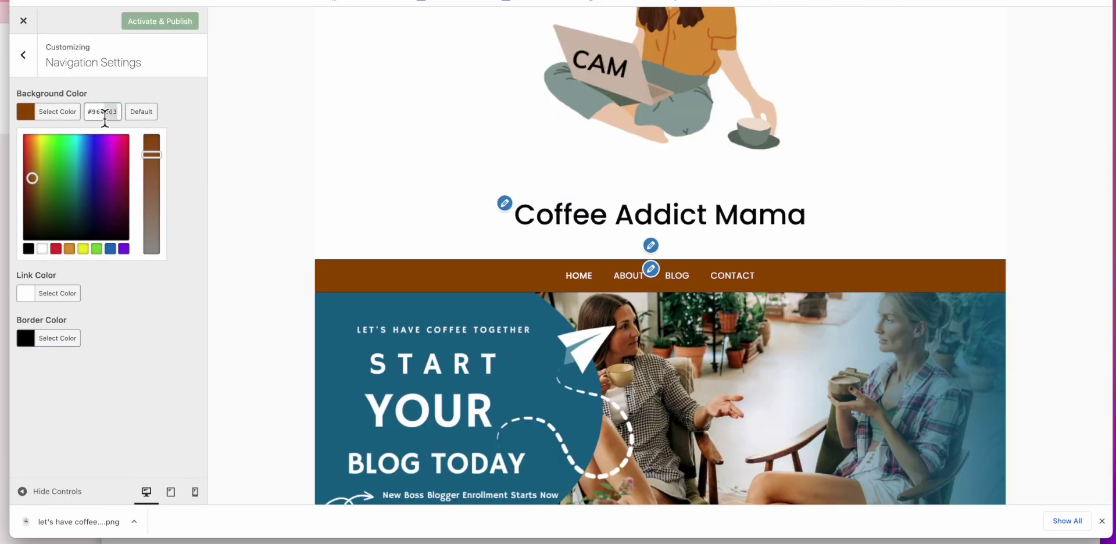
Step: Paste #186688 as the navigation bar background colour
{"action": "key", "text": "ctrl+v"}
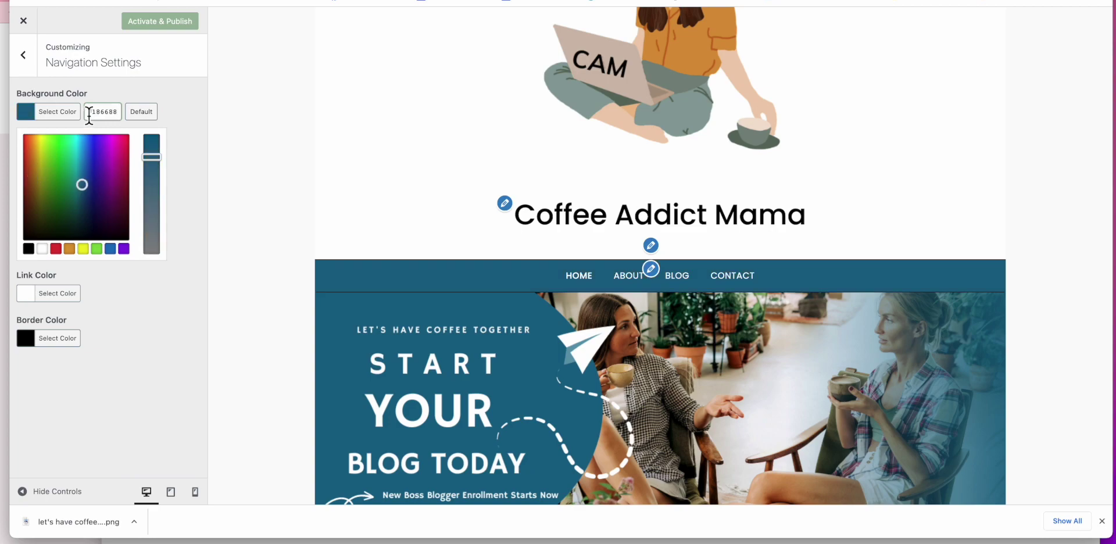
{"action": "left_click", "coordinate": [192, 244]}
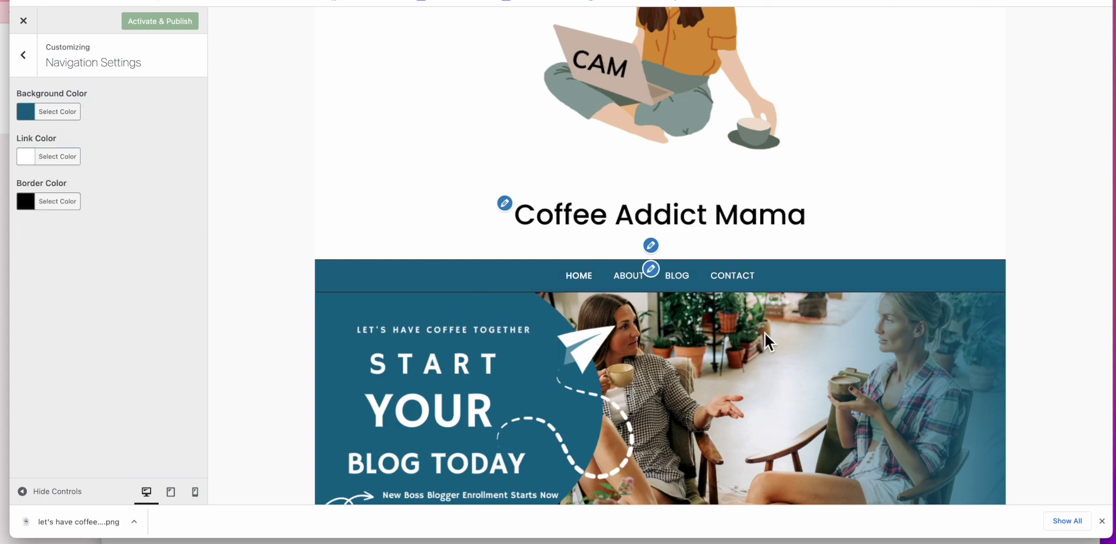
{"action": "scroll", "coordinate": [444, 332], "scroll_direction": "down", "scroll_amount": 2}
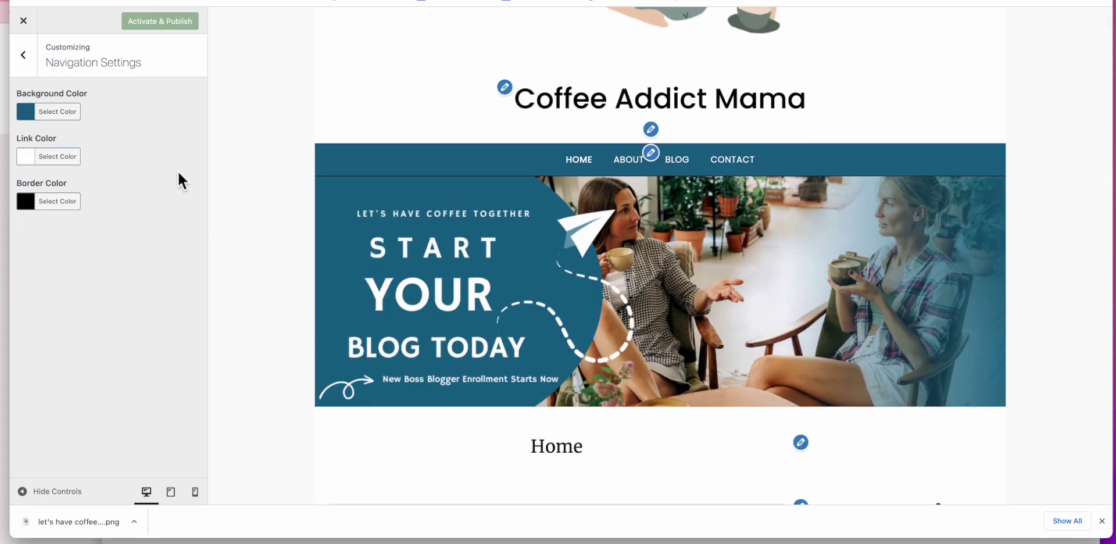
Step: Set the navigation border colour to white #ffffff and review the preview
{"action": "left_click", "coordinate": [36, 201]}
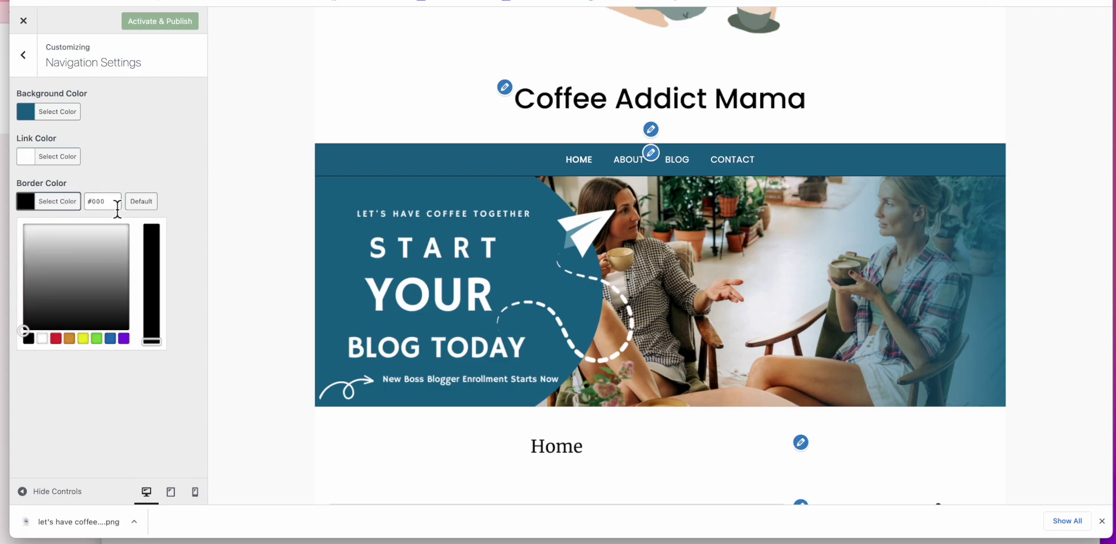
{"action": "left_click", "coordinate": [115, 202]}
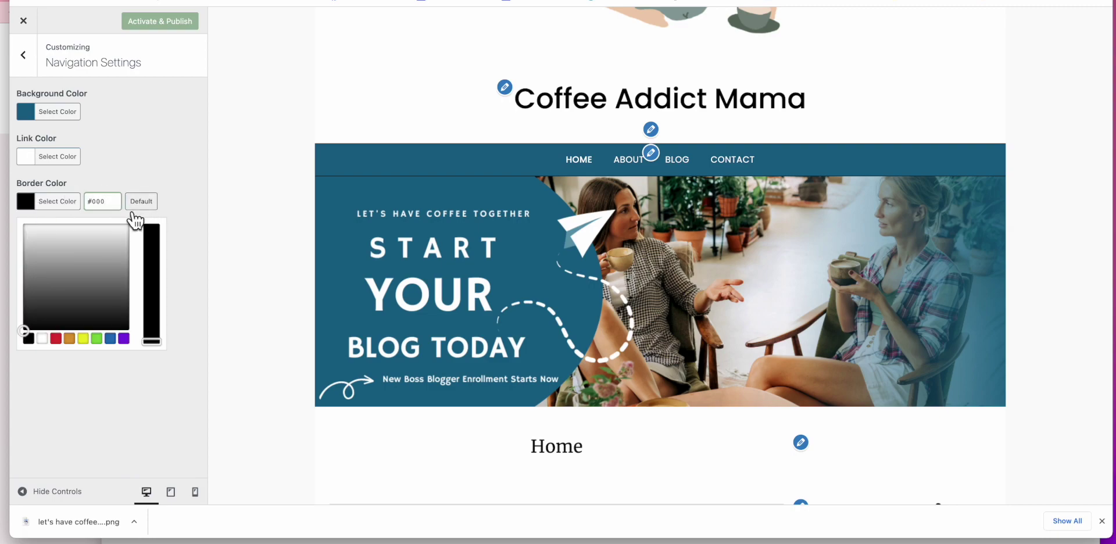
{"action": "type", "text": "000"}
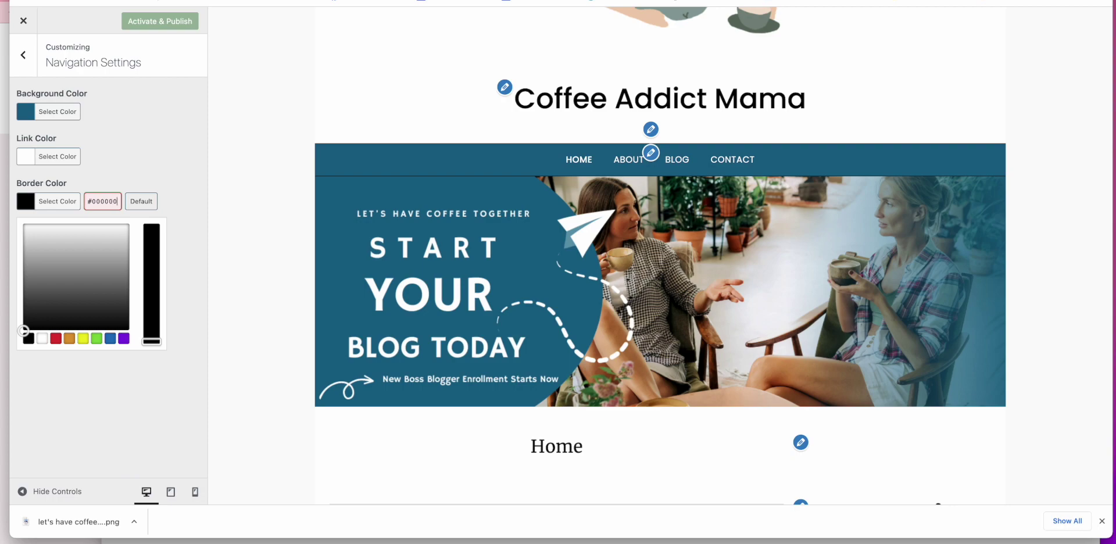
{"action": "key", "text": "BackSpace"}
{"action": "key", "text": "BackSpace"}
{"action": "key", "text": "BackSpace"}
{"action": "type", "text": "ffffff"}
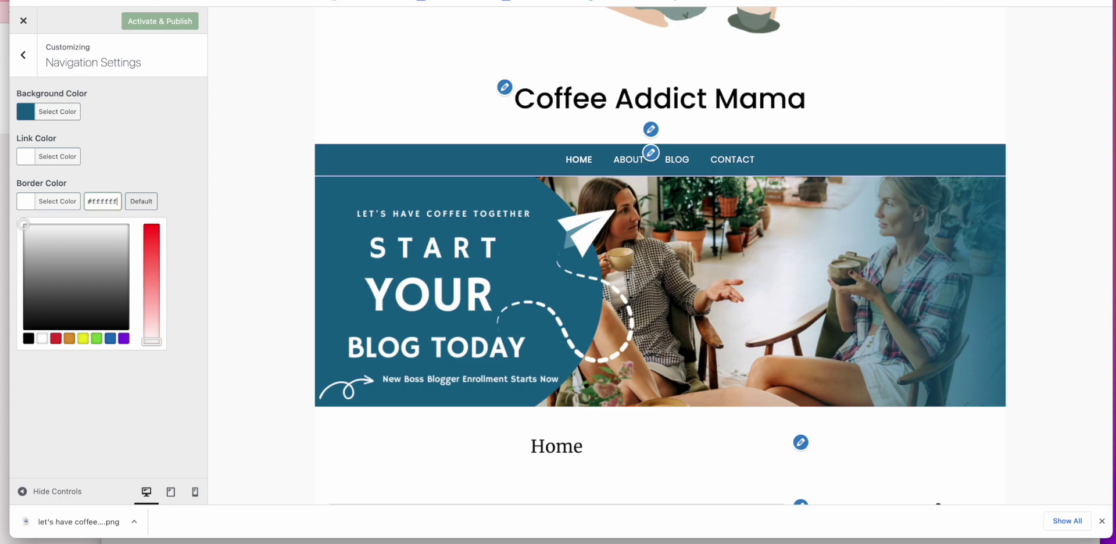
{"action": "left_click", "coordinate": [178, 158]}
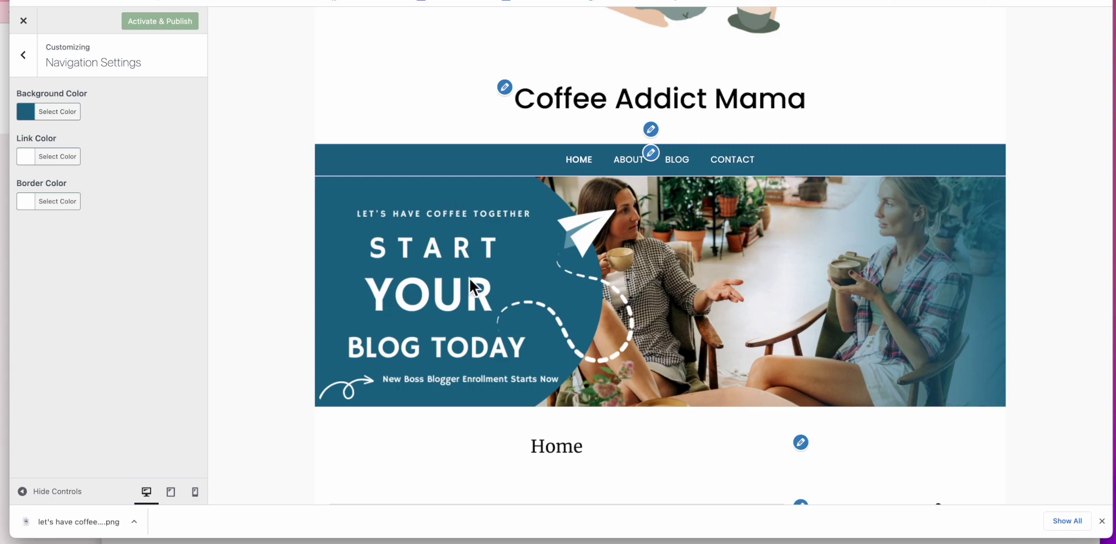
{"action": "scroll", "coordinate": [532, 273], "scroll_direction": "up", "scroll_amount": 3}
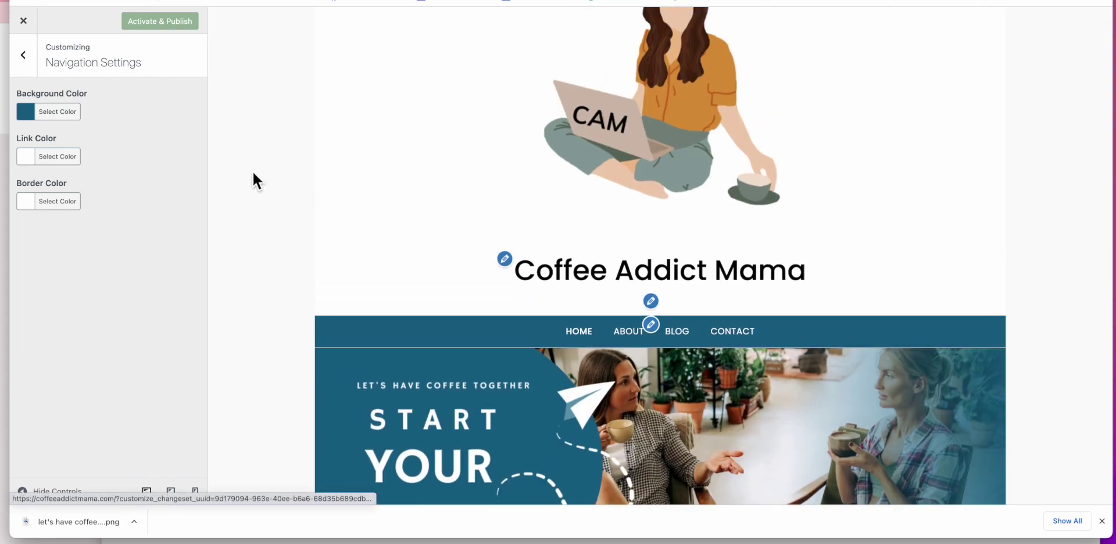
{"action": "scroll", "coordinate": [355, 214], "scroll_direction": "down", "scroll_amount": 4}
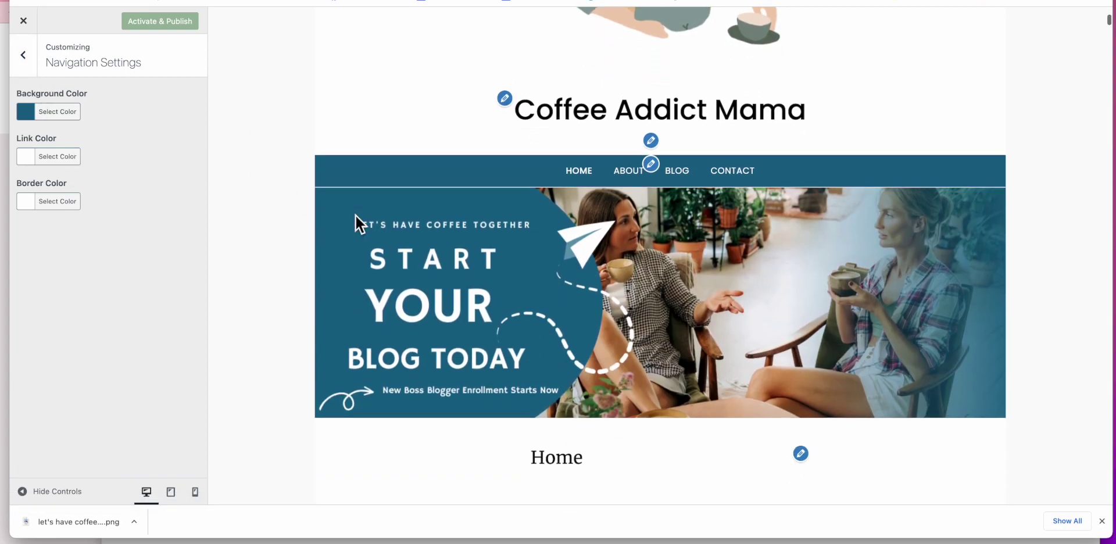
{"action": "scroll", "coordinate": [355, 215], "scroll_direction": "up", "scroll_amount": 2}
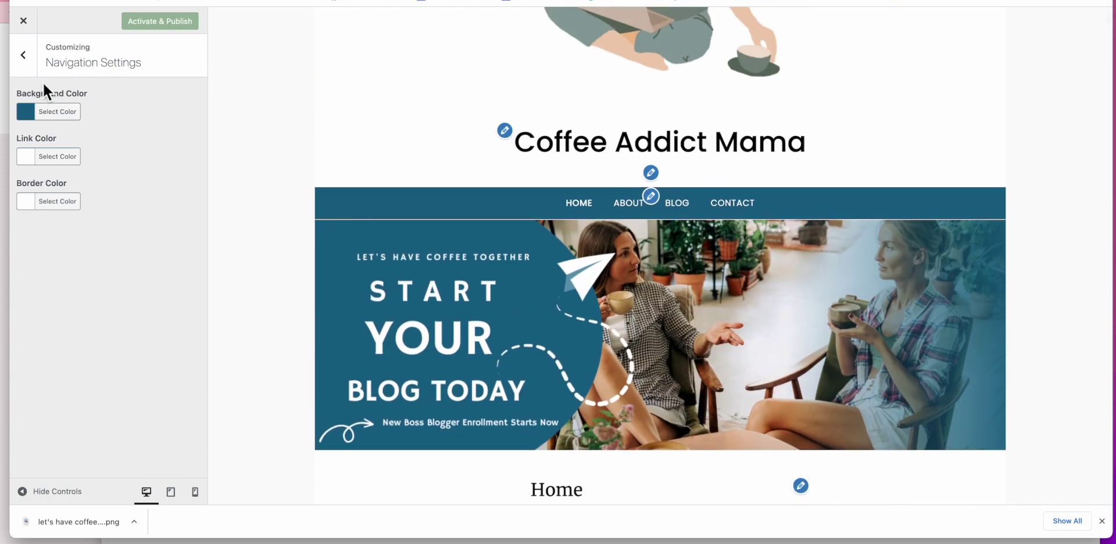
Step: Return to the main Customizer sections and open Homepage Settings, showing Home and Blog as static pages
{"action": "left_click", "coordinate": [23, 55]}
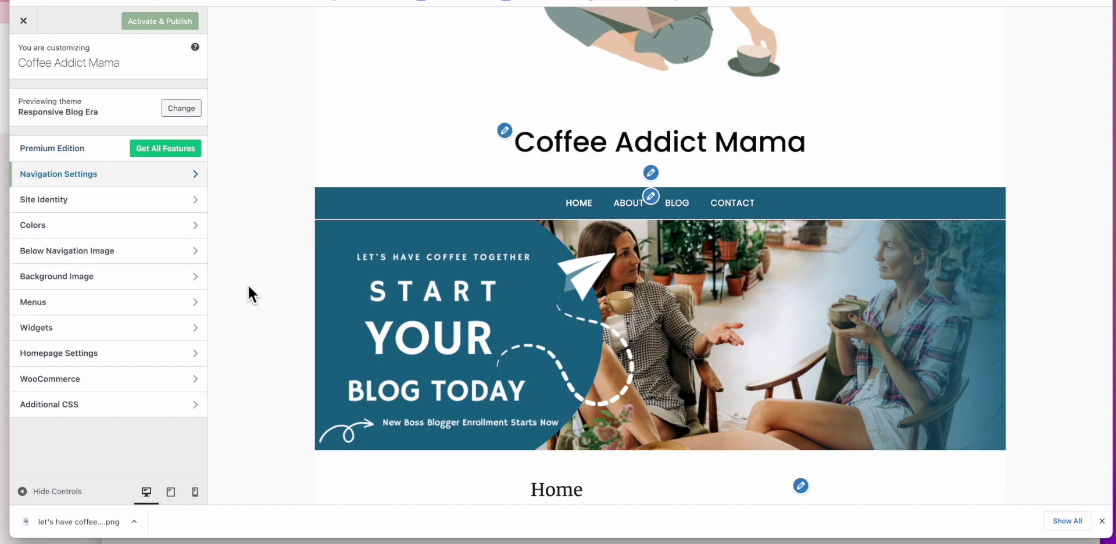
{"action": "scroll", "coordinate": [261, 316], "scroll_direction": "down", "scroll_amount": 3}
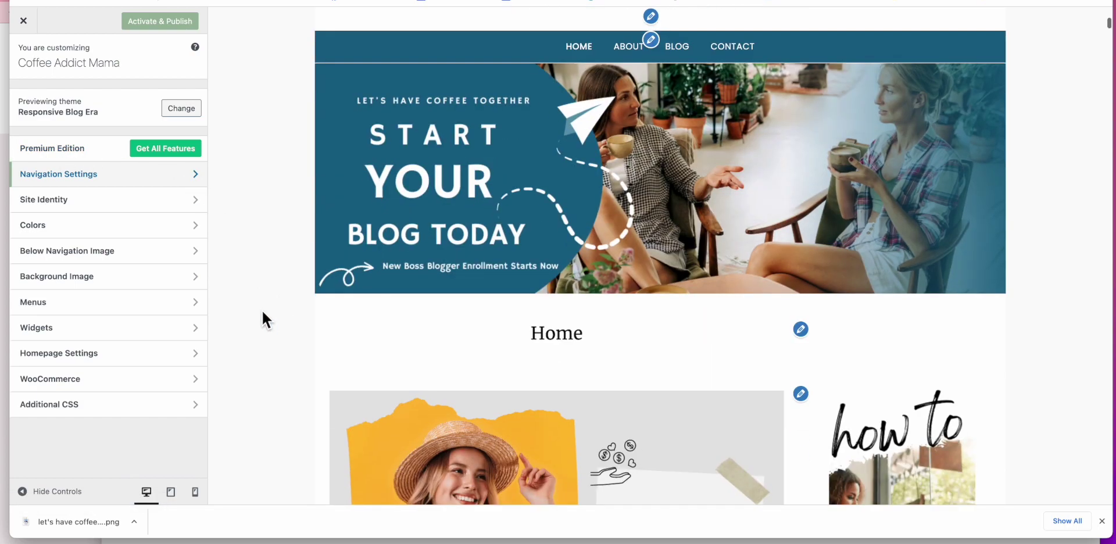
{"action": "scroll", "coordinate": [262, 316], "scroll_direction": "up", "scroll_amount": 2}
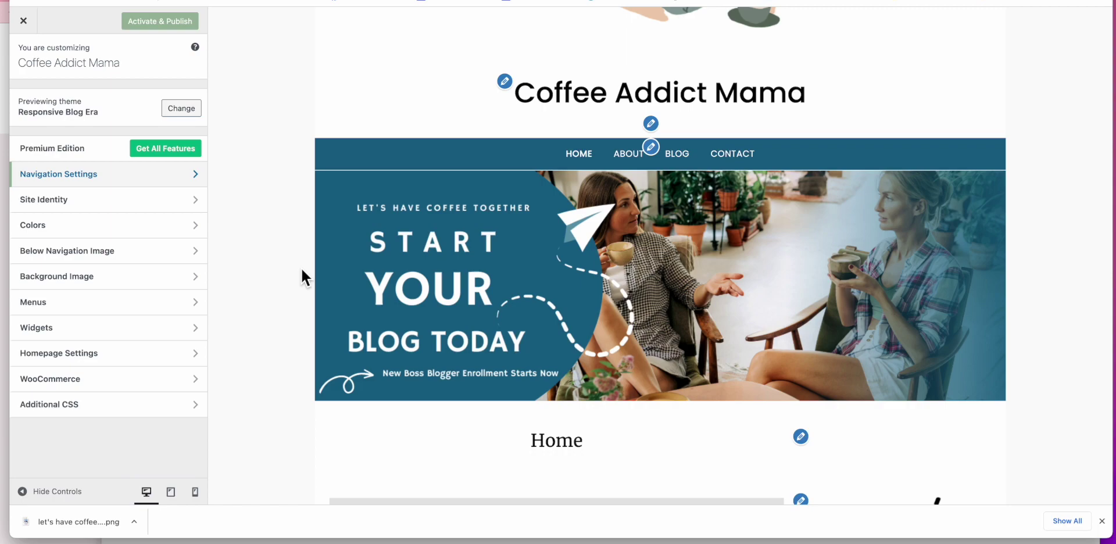
{"action": "scroll", "coordinate": [300, 266], "scroll_direction": "down", "scroll_amount": 1}
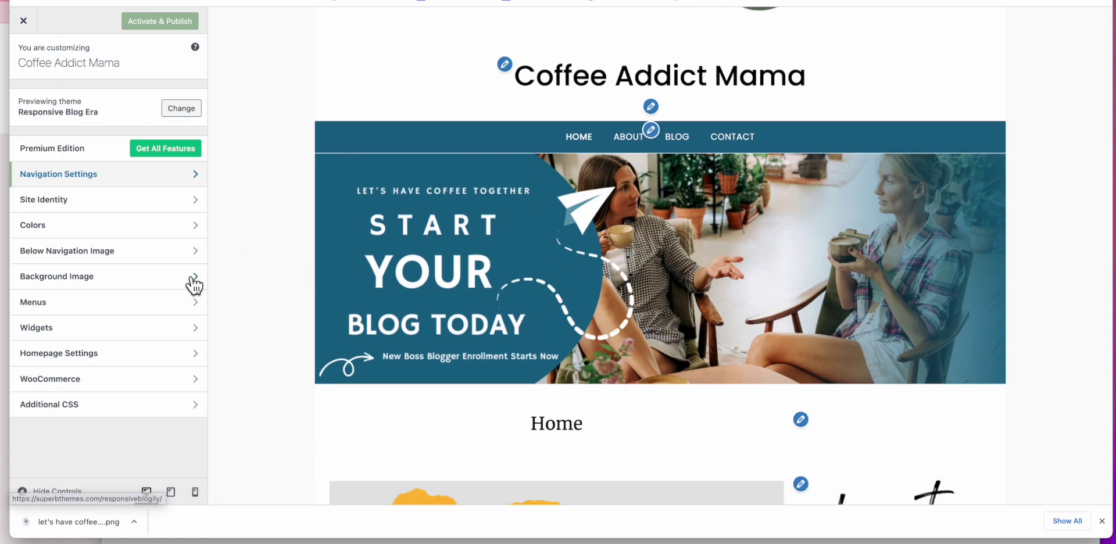
{"action": "left_click", "coordinate": [127, 360]}
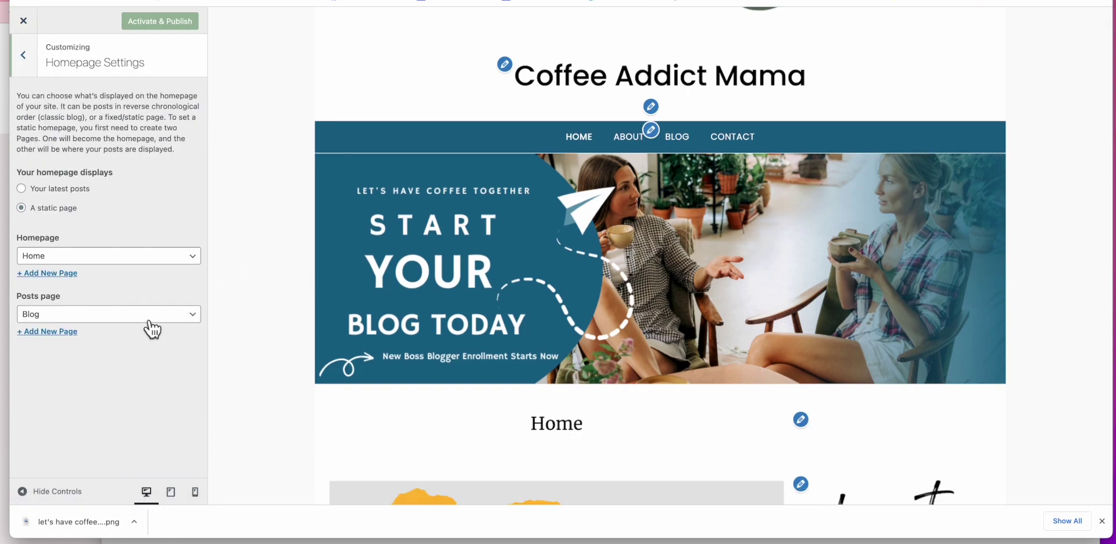
Step: Preview 'Your latest posts' on the homepage, revert to 'A static page', and close the Customizer
{"action": "left_click", "coordinate": [34, 190]}
{"action": "scroll", "coordinate": [283, 306], "scroll_direction": "down", "scroll_amount": 5}
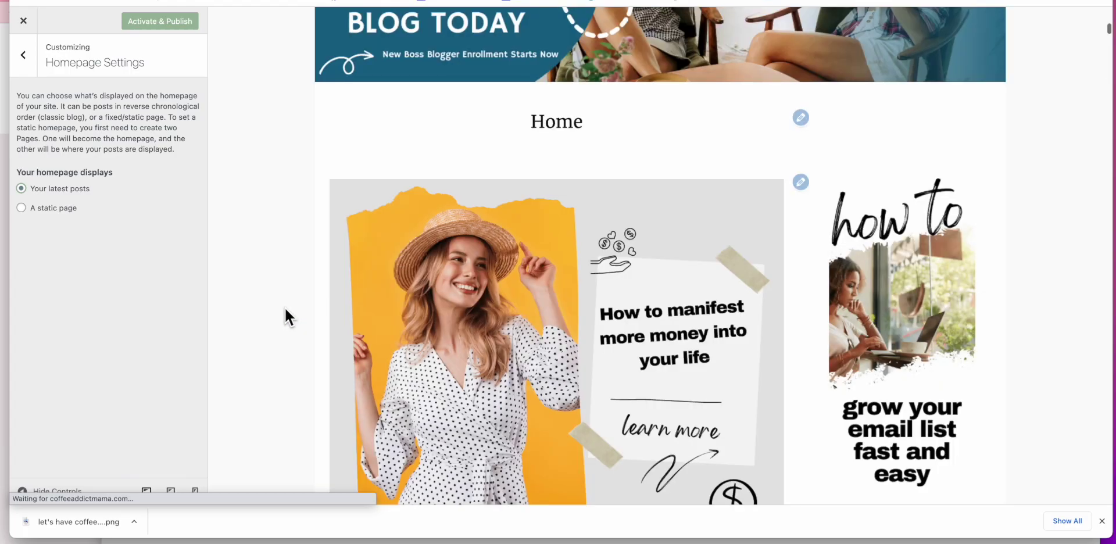
{"action": "scroll", "coordinate": [285, 308], "scroll_direction": "down", "scroll_amount": 10}
{"action": "scroll", "coordinate": [285, 309], "scroll_direction": "down", "scroll_amount": 10}
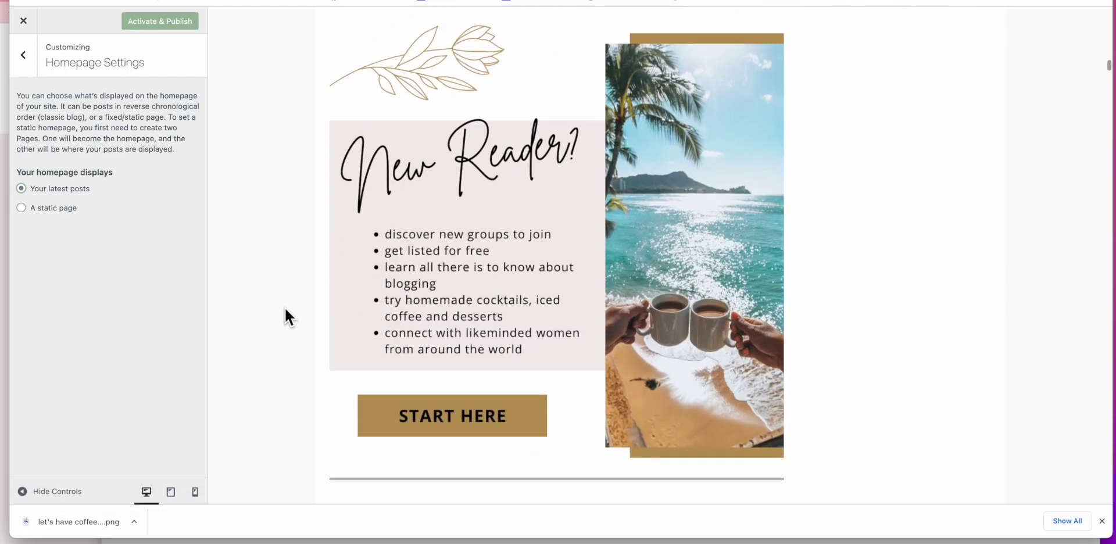
{"action": "scroll", "coordinate": [285, 309], "scroll_direction": "up", "scroll_amount": 20}
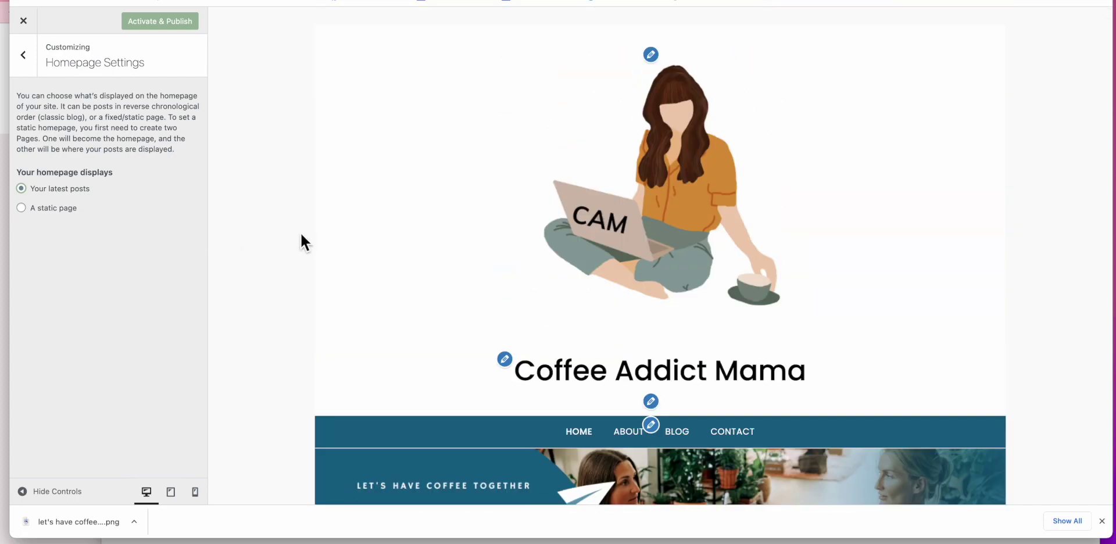
{"action": "scroll", "coordinate": [301, 238], "scroll_direction": "down", "scroll_amount": 3}
{"action": "left_click", "coordinate": [22, 208]}
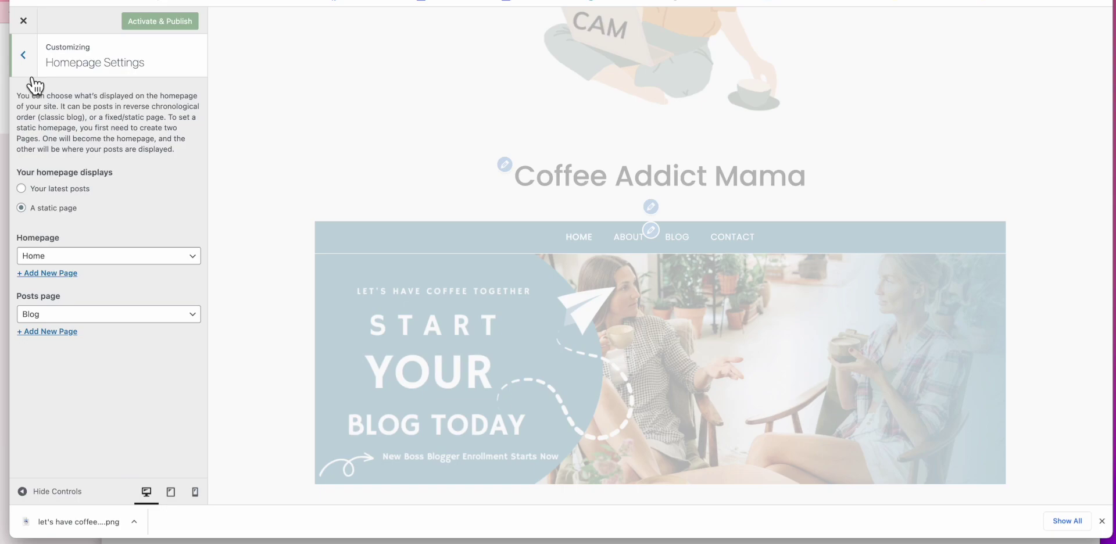
{"action": "left_click", "coordinate": [23, 55]}
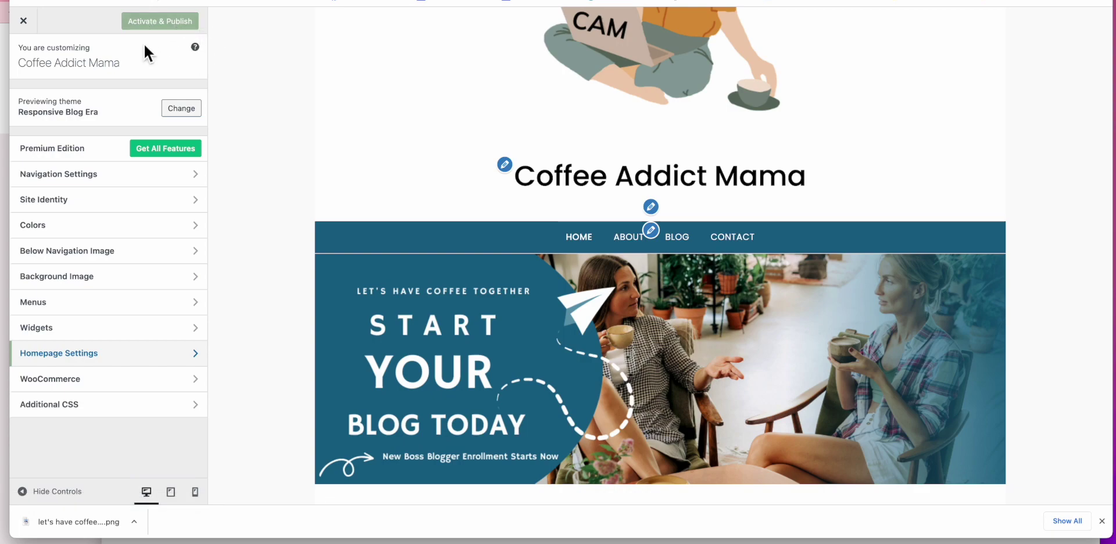
{"action": "left_click", "coordinate": [25, 24]}
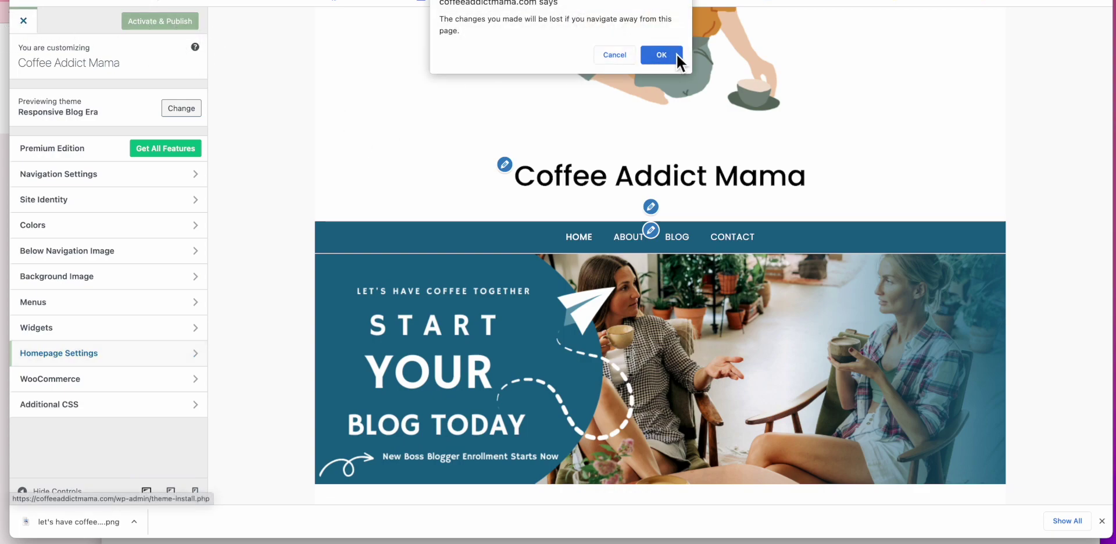
Step: Leave the Customizer without publishing and open the Posts list of 143 posts
{"action": "left_click", "coordinate": [662, 55]}
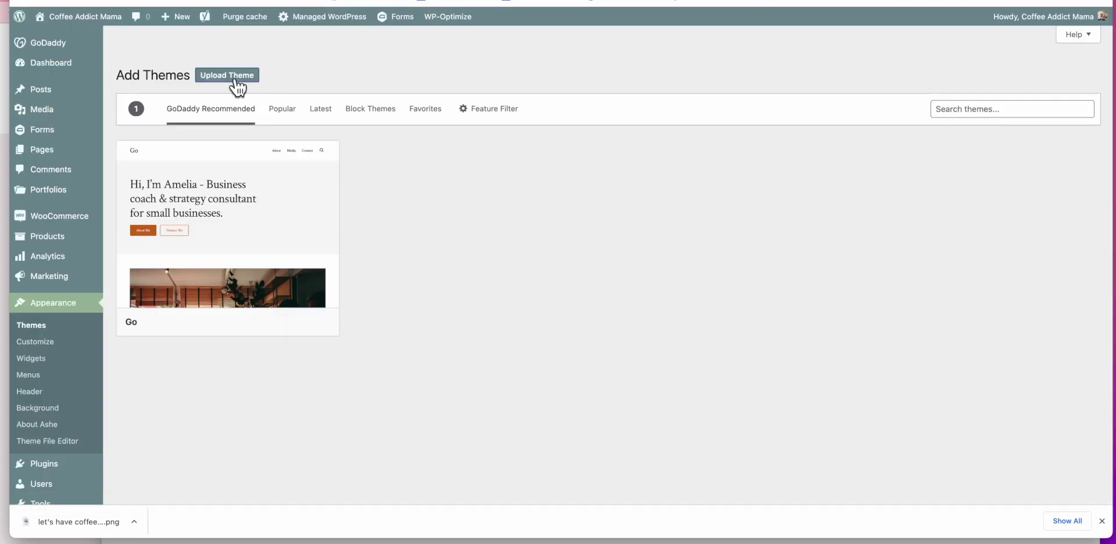
{"action": "mouse_move", "coordinate": [212, 292]}
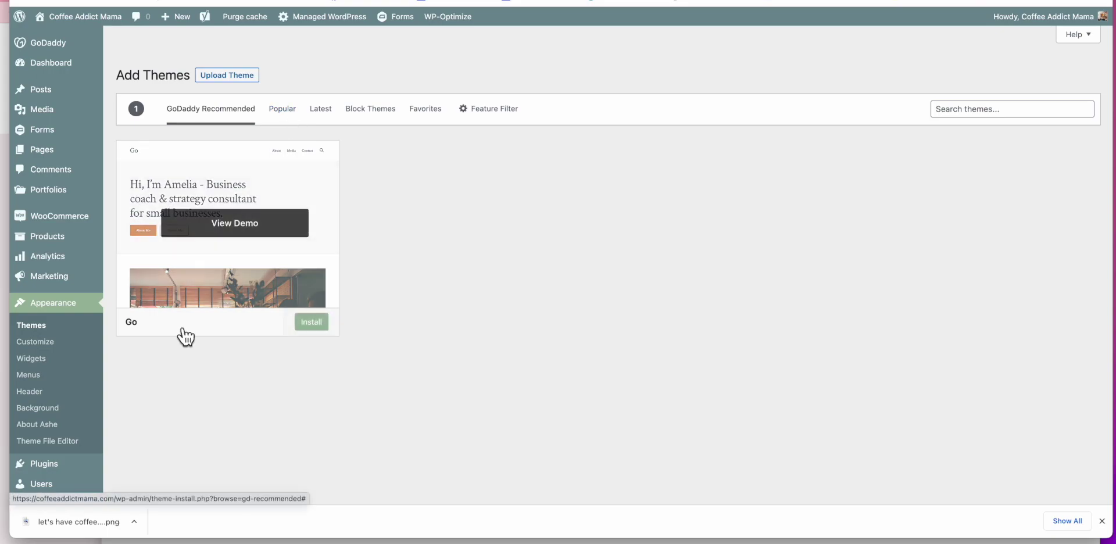
{"action": "mouse_move", "coordinate": [58, 98]}
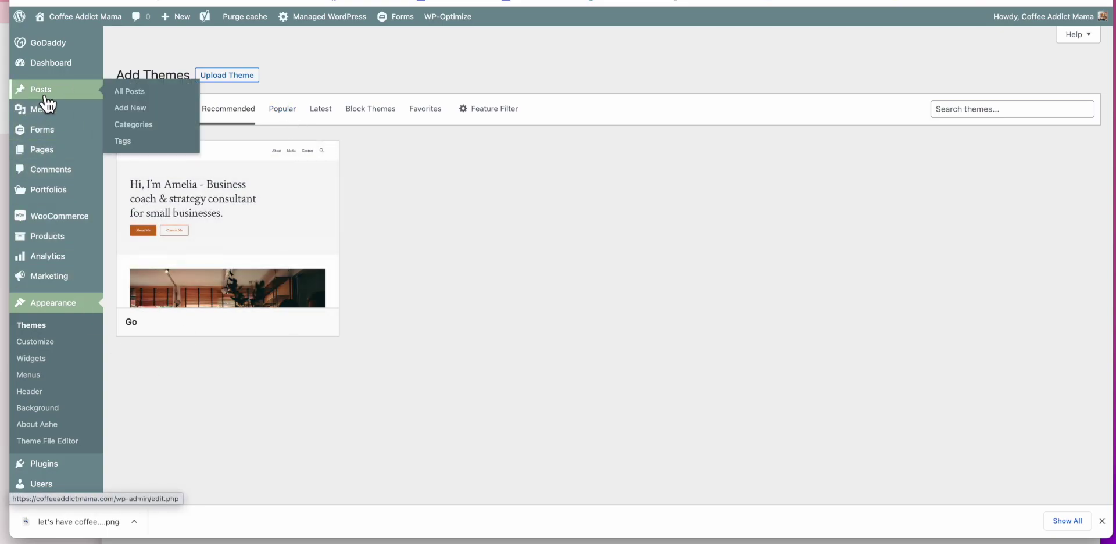
{"action": "left_click", "coordinate": [46, 98]}
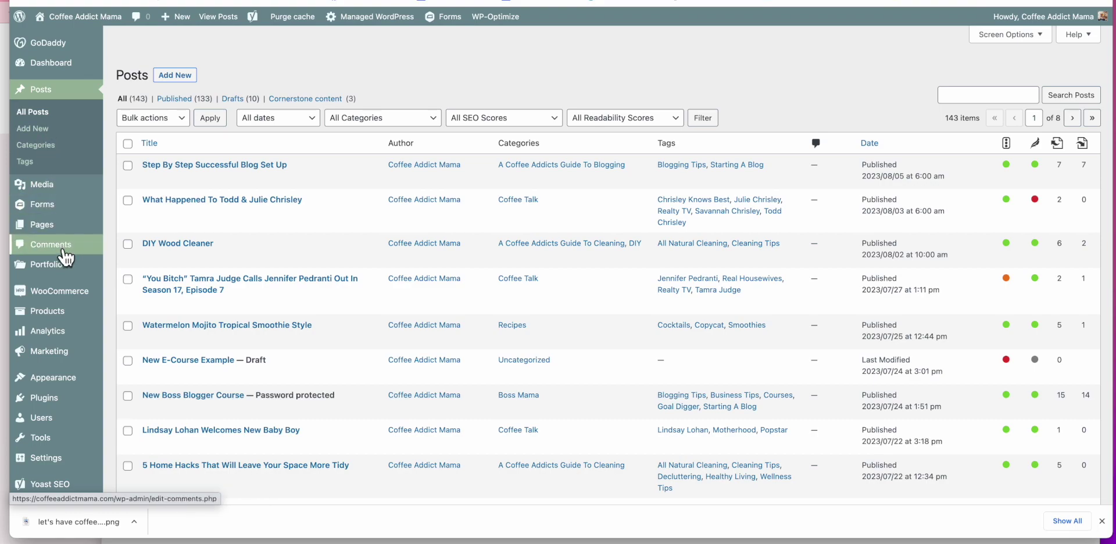
Step: Open the Pages list and look through its 27 published pages, including Home and Blog
{"action": "left_click", "coordinate": [58, 233]}
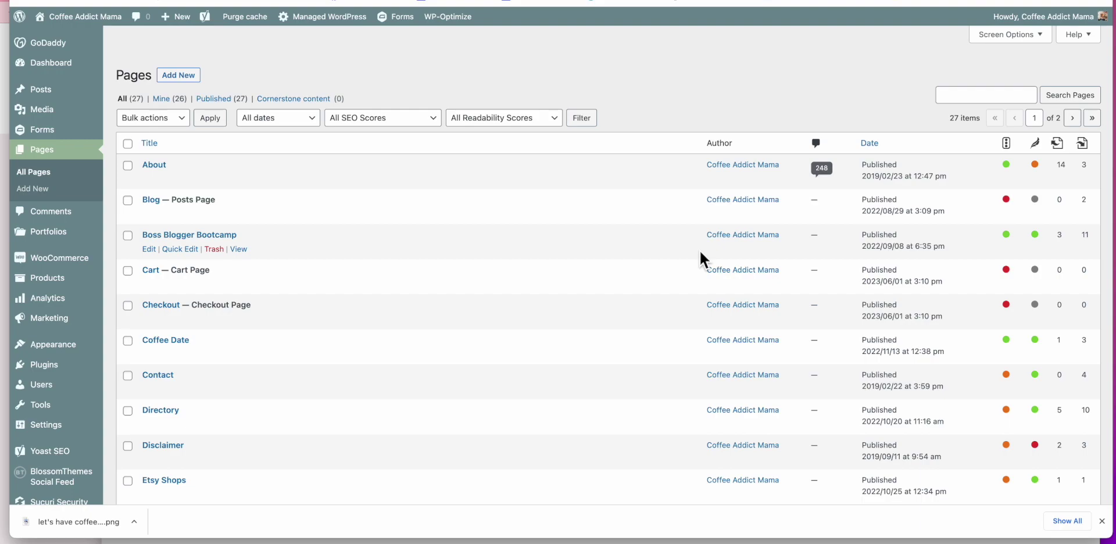
{"action": "scroll", "coordinate": [698, 248], "scroll_direction": "down", "scroll_amount": 5}
{"action": "scroll", "coordinate": [699, 249], "scroll_direction": "down", "scroll_amount": 2}
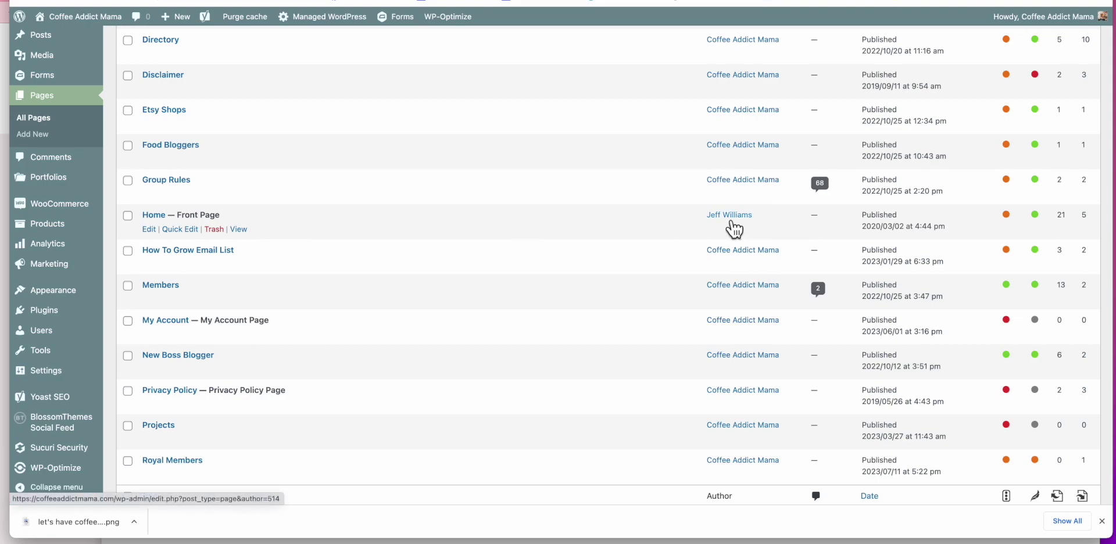
{"action": "scroll", "coordinate": [482, 220], "scroll_direction": "up", "scroll_amount": 5}
{"action": "scroll", "coordinate": [480, 224], "scroll_direction": "up", "scroll_amount": 3}
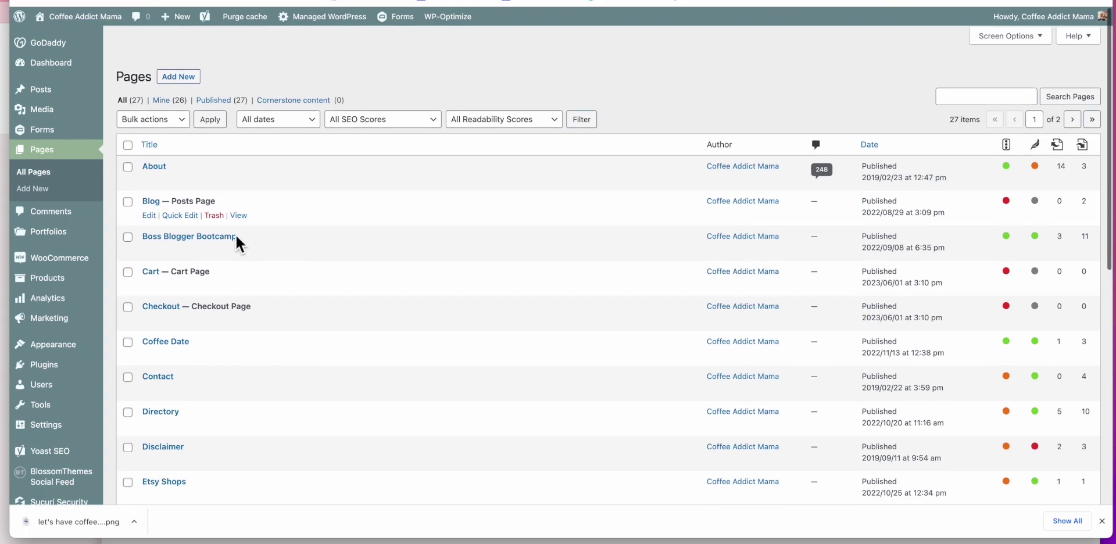
{"action": "mouse_move", "coordinate": [72, 353]}
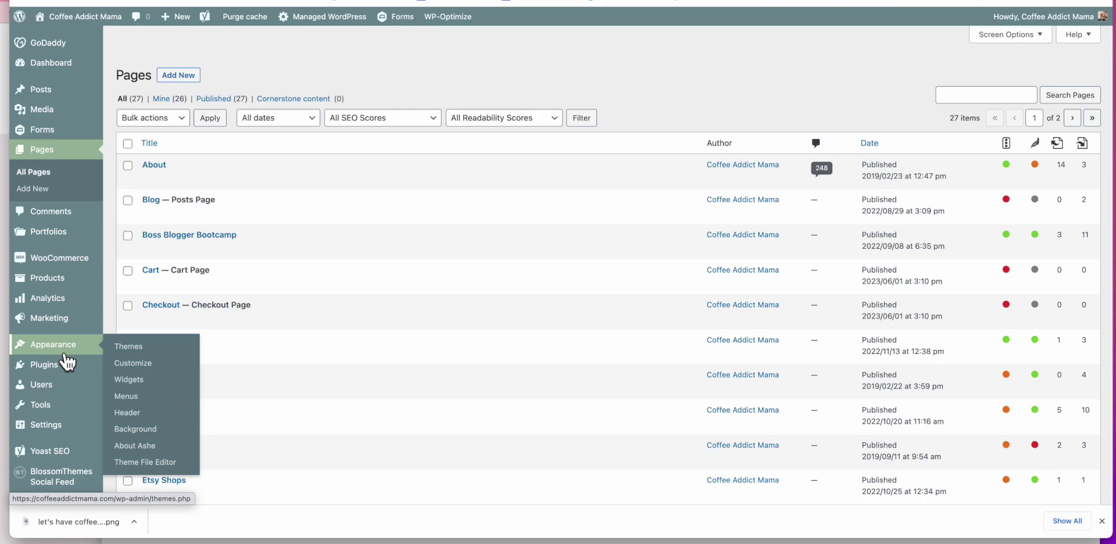
Step: Open the Ashe theme Customizer and dismiss the autosave notice
{"action": "left_click", "coordinate": [136, 367]}
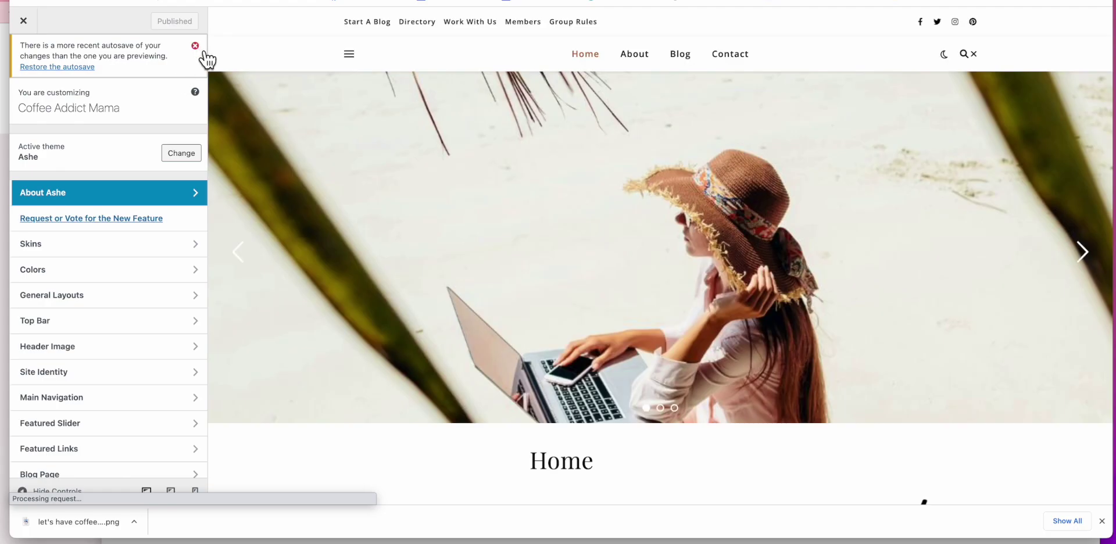
{"action": "left_click", "coordinate": [196, 46]}
{"action": "scroll", "coordinate": [325, 265], "scroll_direction": "down", "scroll_amount": 3}
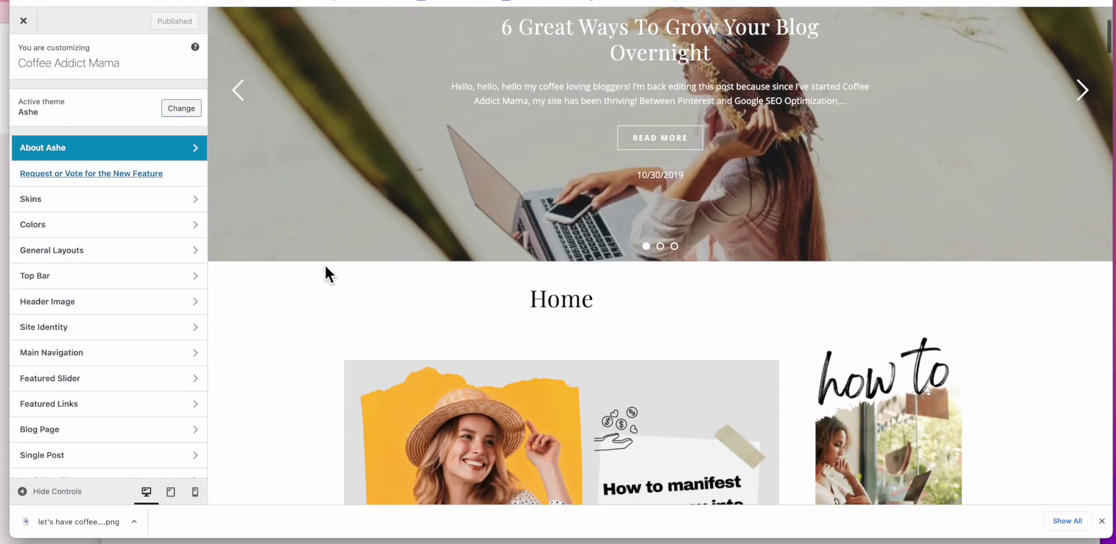
{"action": "scroll", "coordinate": [323, 263], "scroll_direction": "up", "scroll_amount": 4}
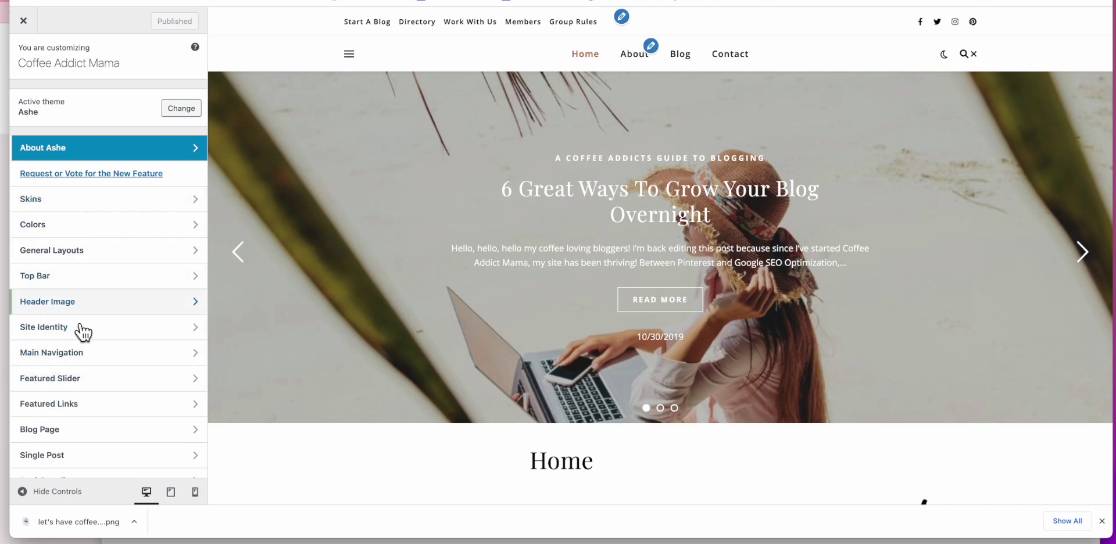
Step: Turn the Featured Slider off and back on, then exit the Customizer discarding the change
{"action": "left_click", "coordinate": [116, 380]}
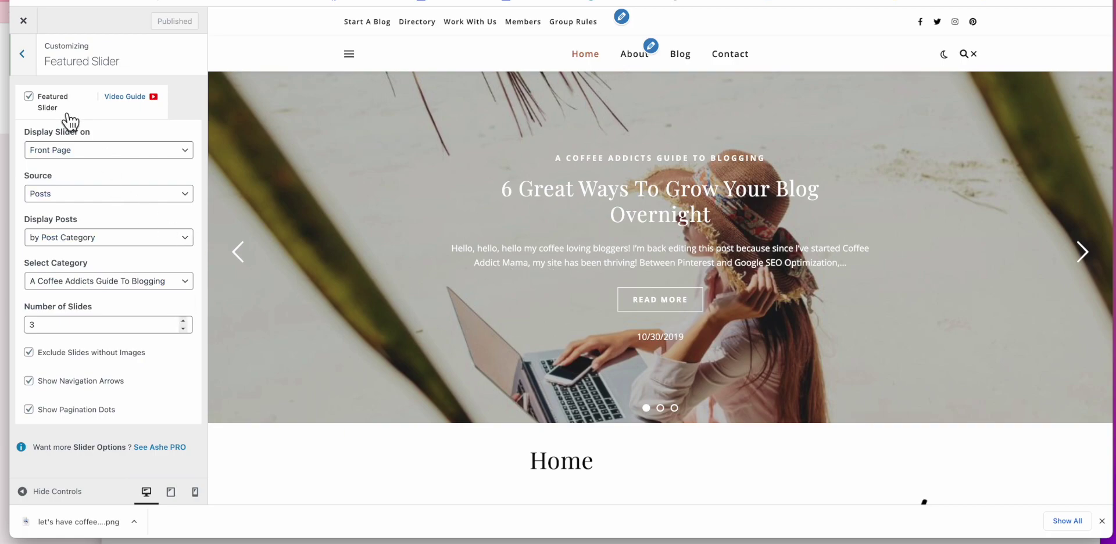
{"action": "left_click", "coordinate": [31, 98]}
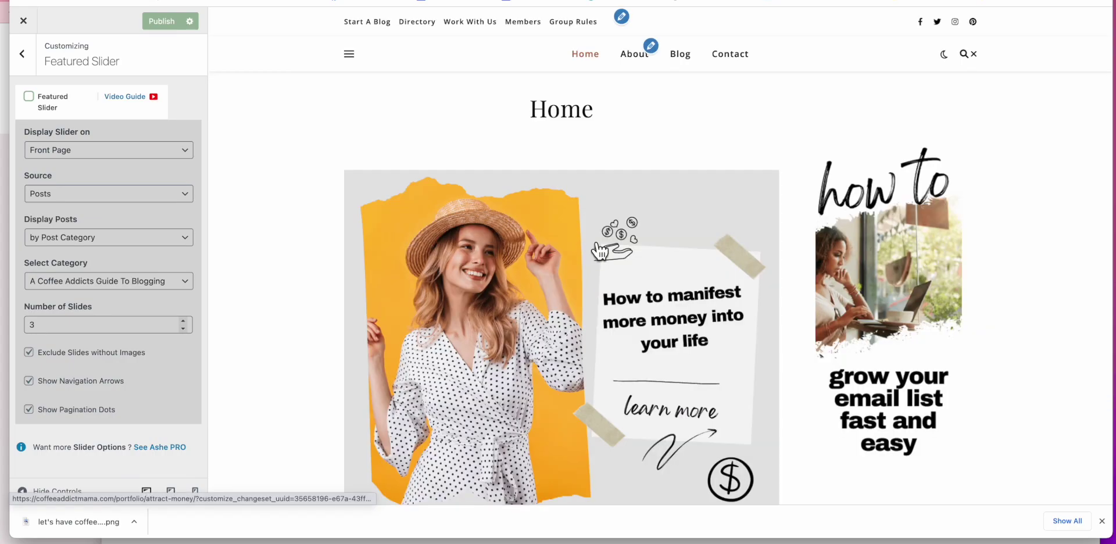
{"action": "left_click", "coordinate": [36, 107]}
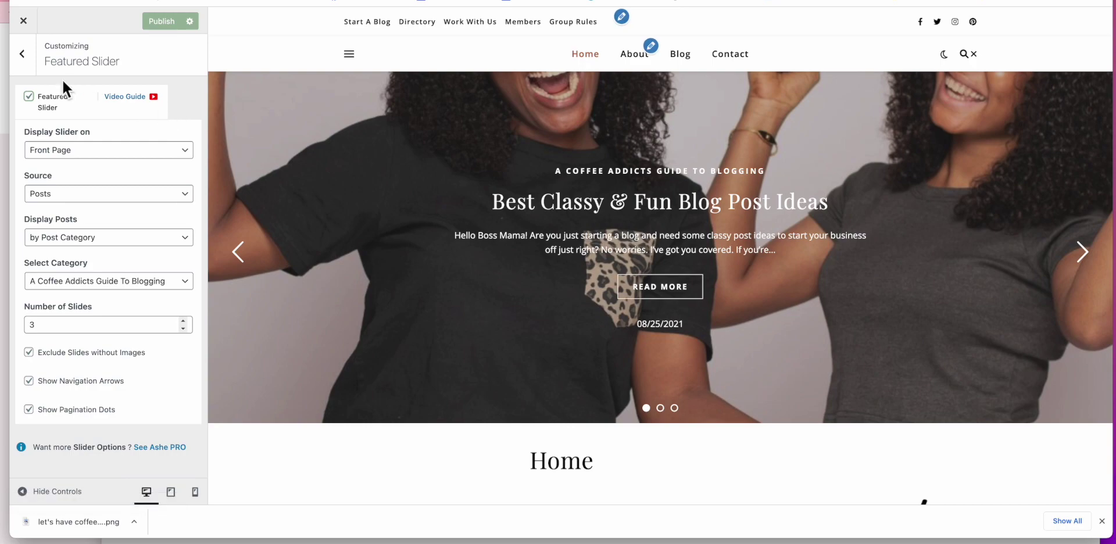
{"action": "left_click", "coordinate": [22, 54]}
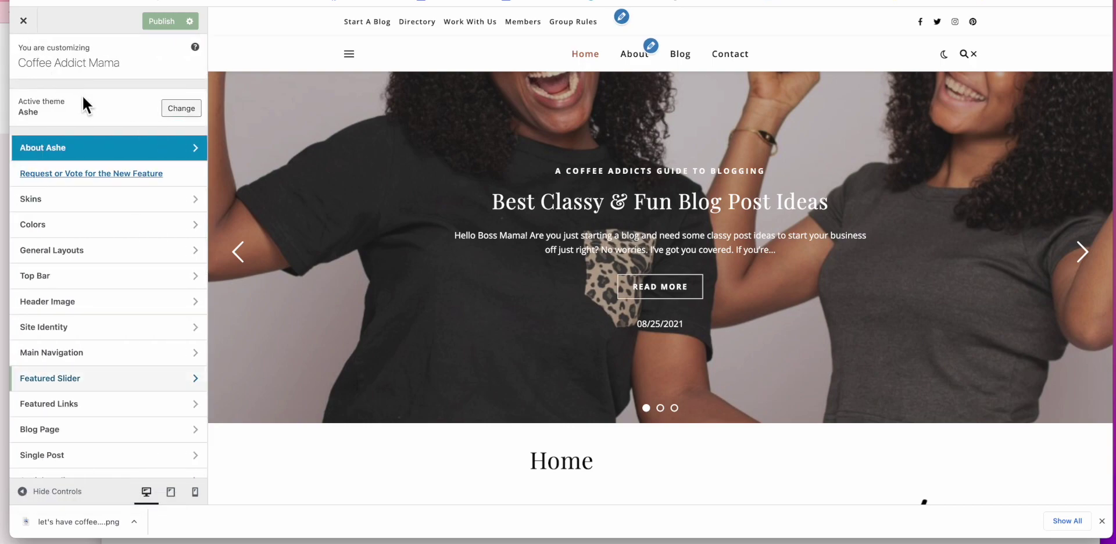
{"action": "left_click", "coordinate": [23, 21]}
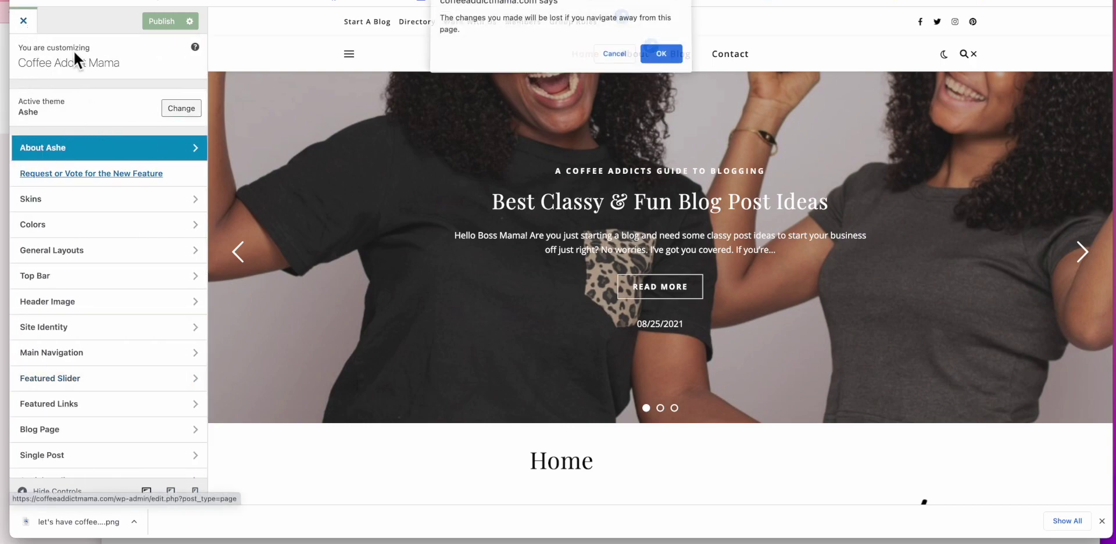
{"action": "left_click", "coordinate": [662, 55]}
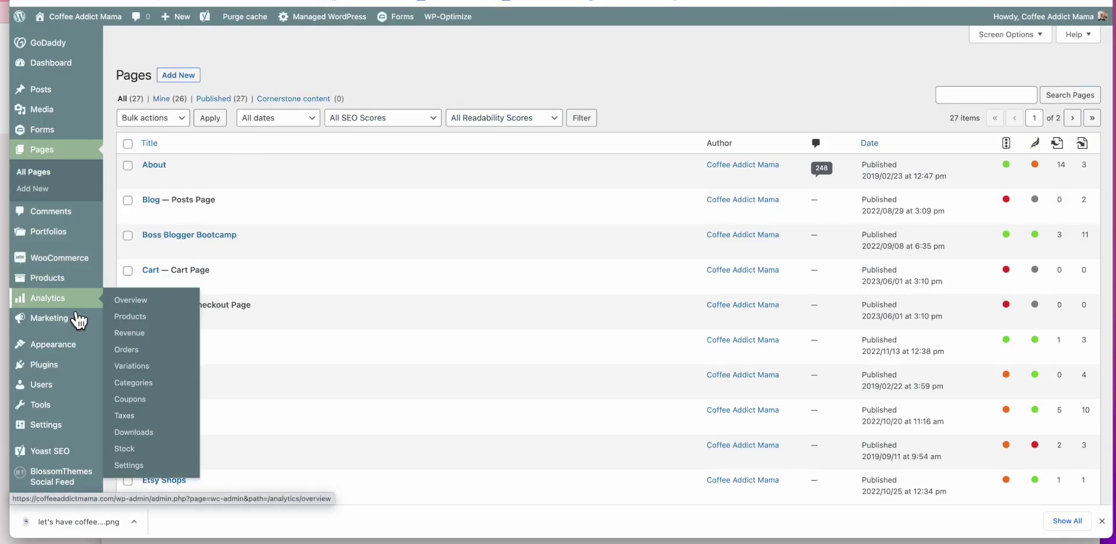
Step: Open Appearance > Themes and look over the five installed themes, with Ashe active
{"action": "mouse_move", "coordinate": [93, 348]}
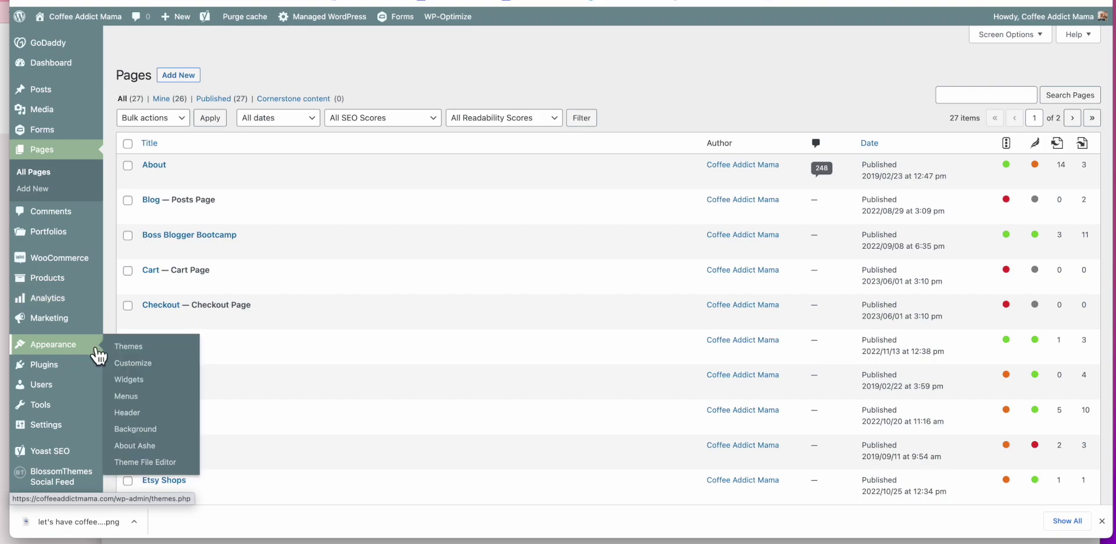
{"action": "left_click", "coordinate": [135, 349]}
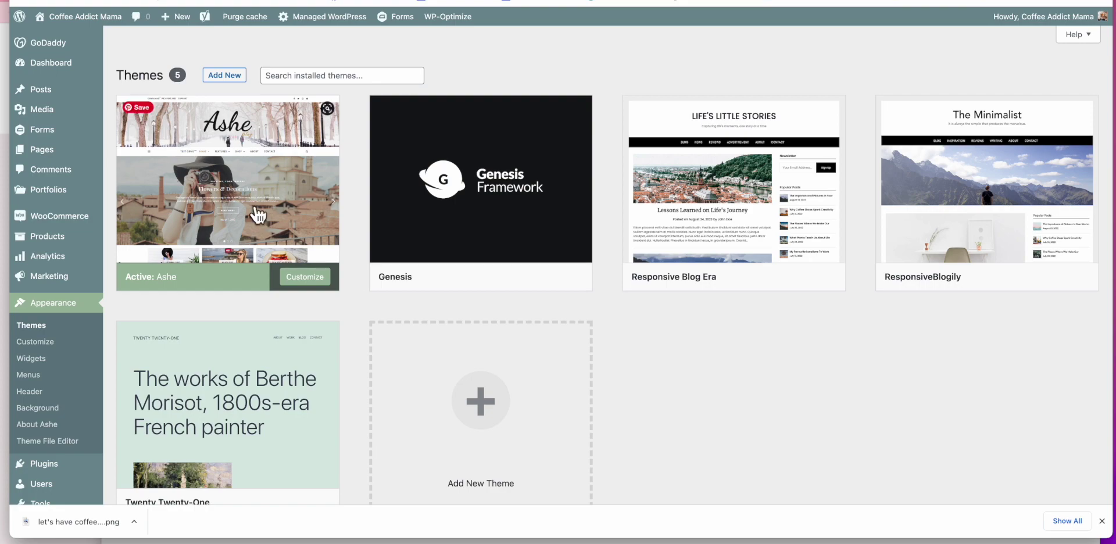
{"action": "mouse_move", "coordinate": [821, 256]}
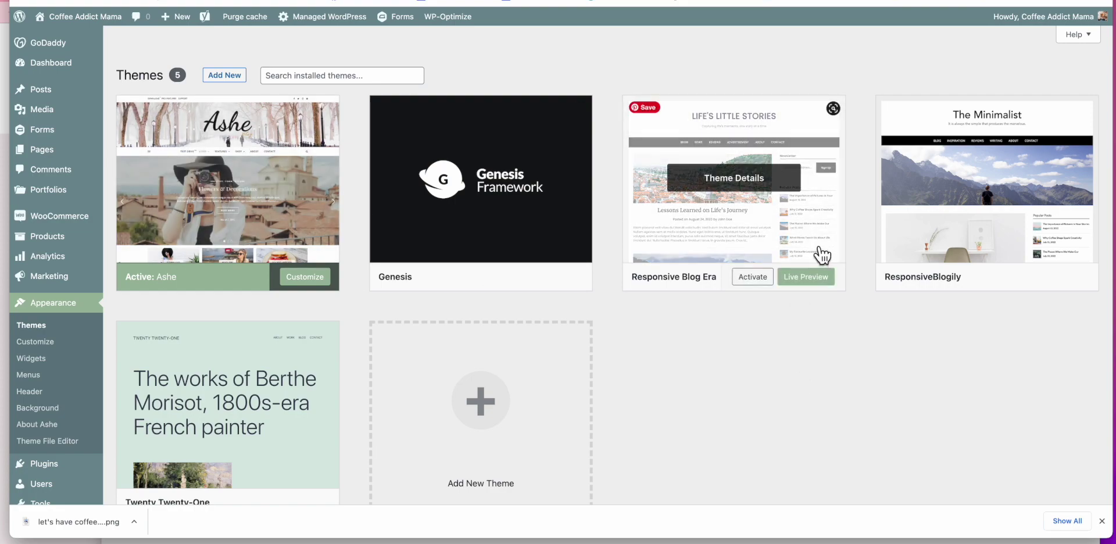
{"action": "mouse_move", "coordinate": [996, 250]}
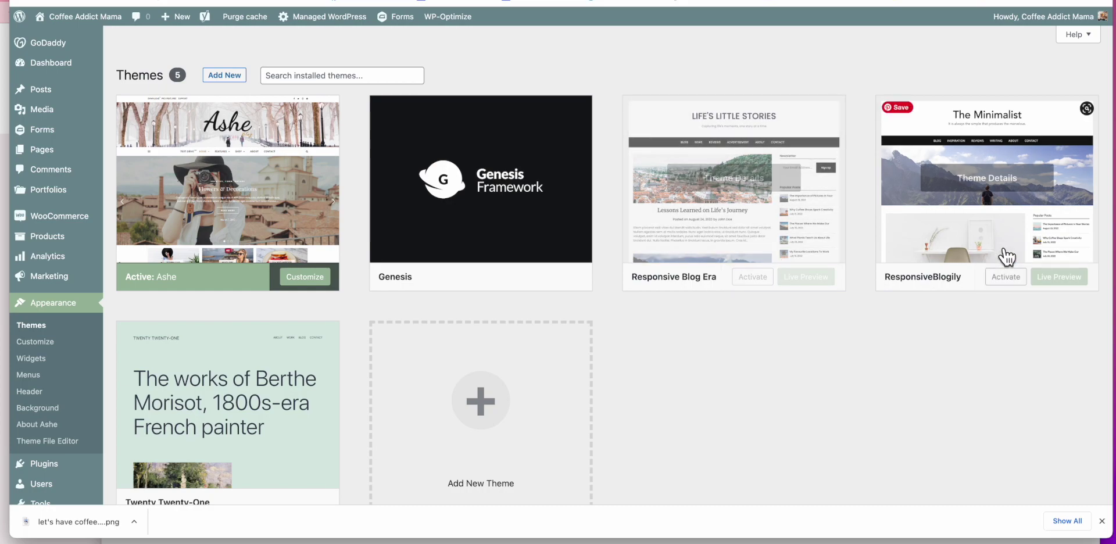
{"action": "mouse_move", "coordinate": [752, 249]}
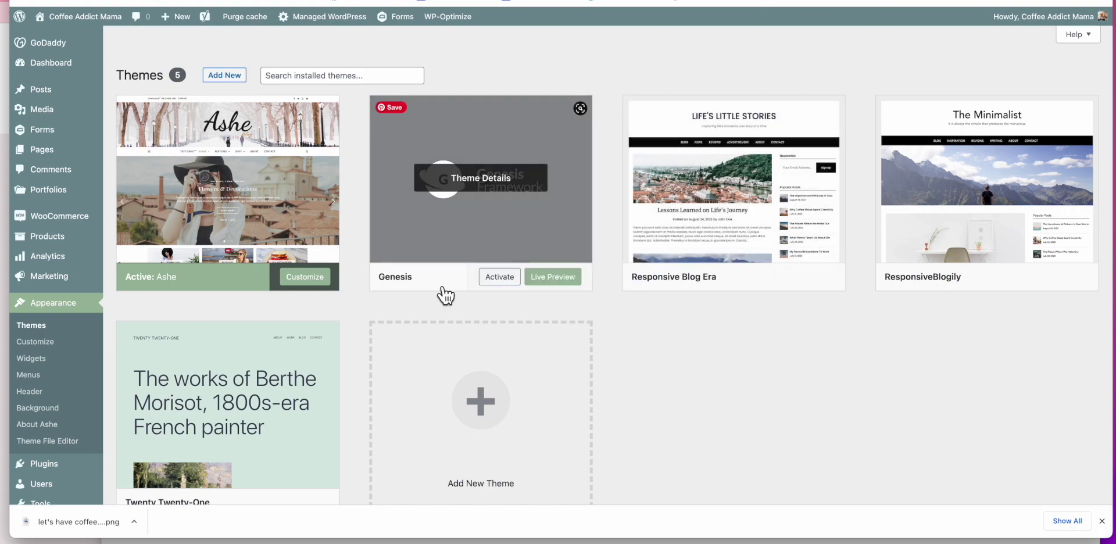
{"action": "scroll", "coordinate": [709, 413], "scroll_direction": "down", "scroll_amount": 5}
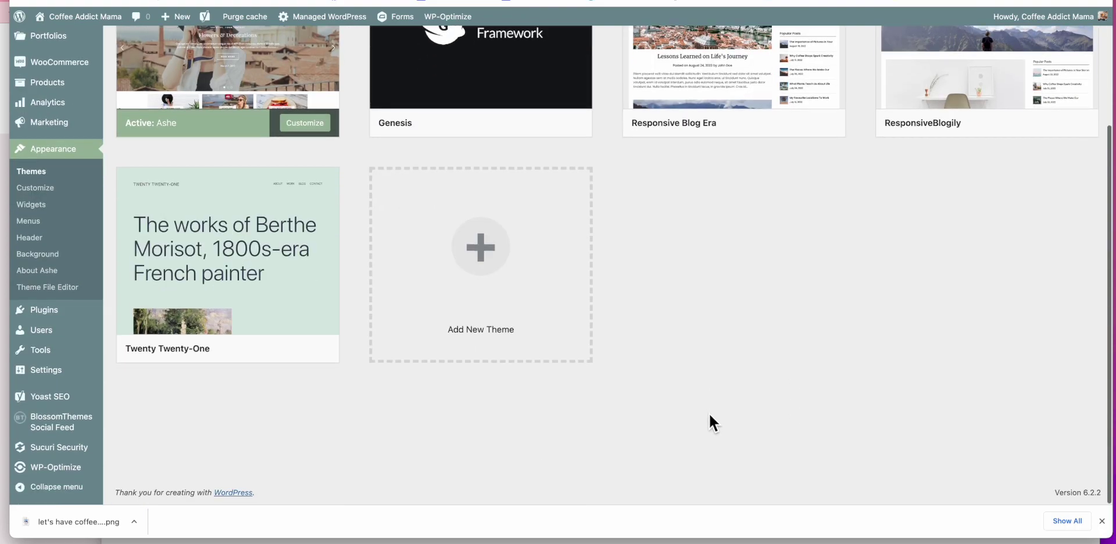
{"action": "scroll", "coordinate": [662, 409], "scroll_direction": "up", "scroll_amount": 3}
{"action": "left_click", "coordinate": [307, 420]}
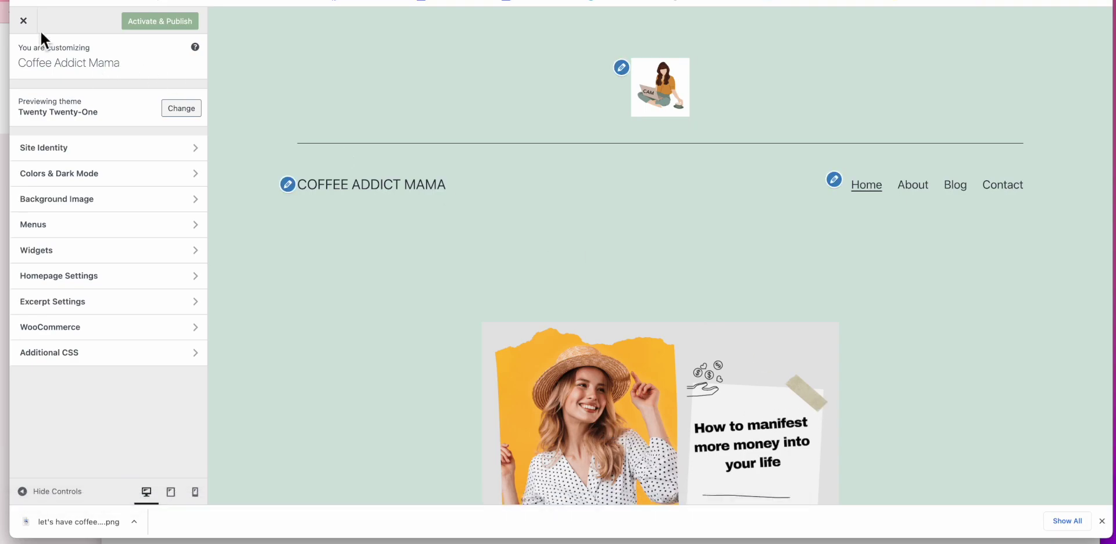
{"action": "left_click", "coordinate": [23, 20]}
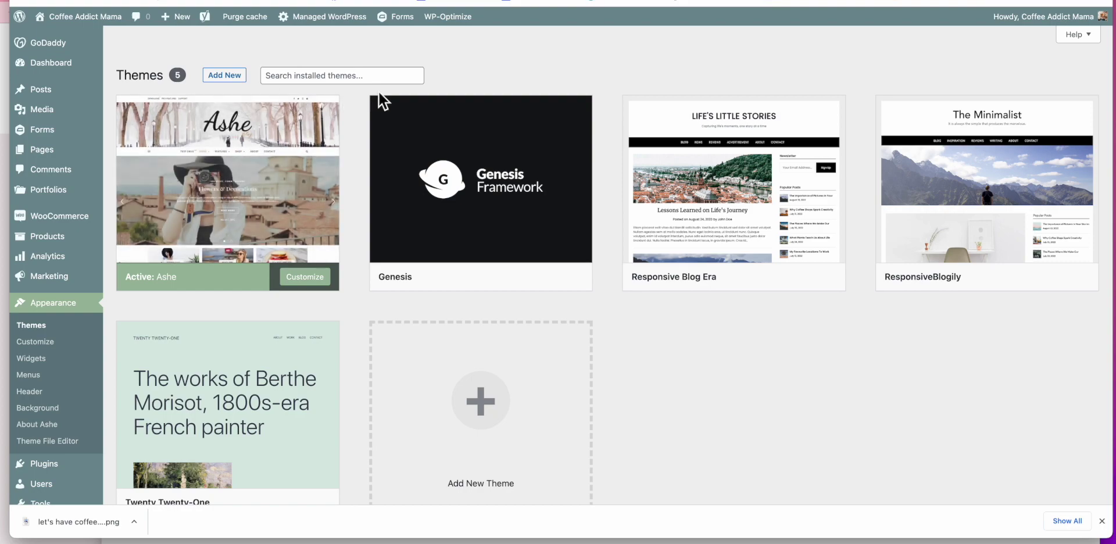
{"action": "mouse_move", "coordinate": [270, 175]}
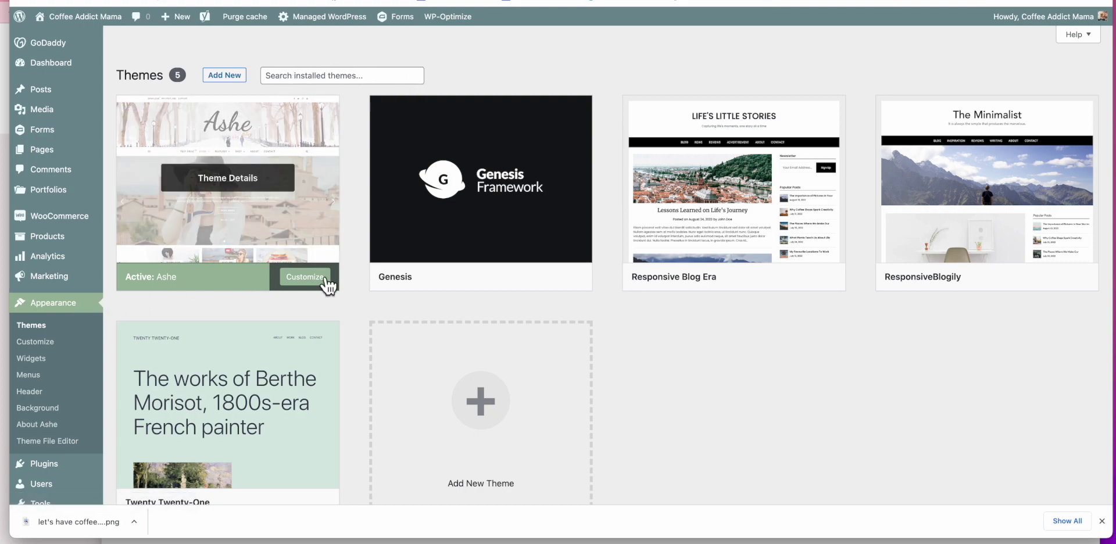
Step: Scroll the blog-setup post down to the plugins video and the Onto THEMES heading
{"action": "scroll", "coordinate": [683, 294], "scroll_direction": "up", "scroll_amount": 5}
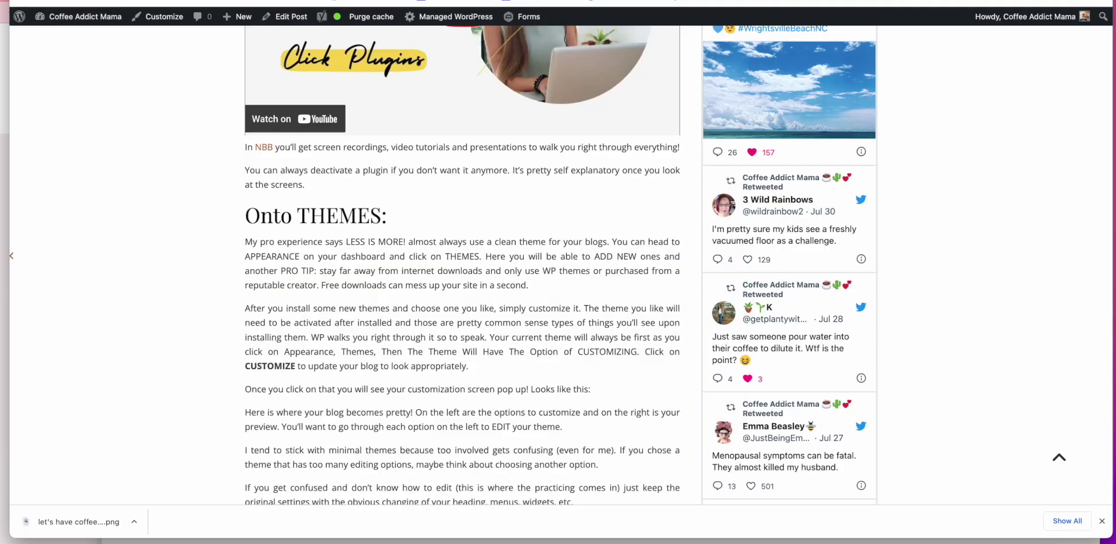
{"action": "scroll", "coordinate": [412, 174], "scroll_direction": "down", "scroll_amount": 10}
{"action": "scroll", "coordinate": [416, 107], "scroll_direction": "down", "scroll_amount": 6}
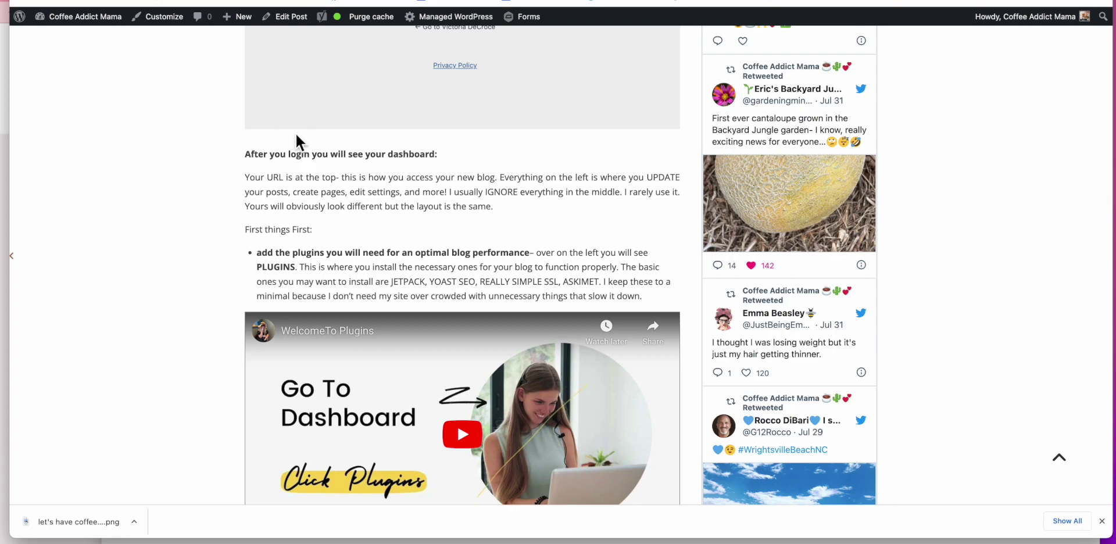
{"action": "scroll", "coordinate": [297, 135], "scroll_direction": "down", "scroll_amount": 4}
{"action": "scroll", "coordinate": [296, 141], "scroll_direction": "down", "scroll_amount": 1}
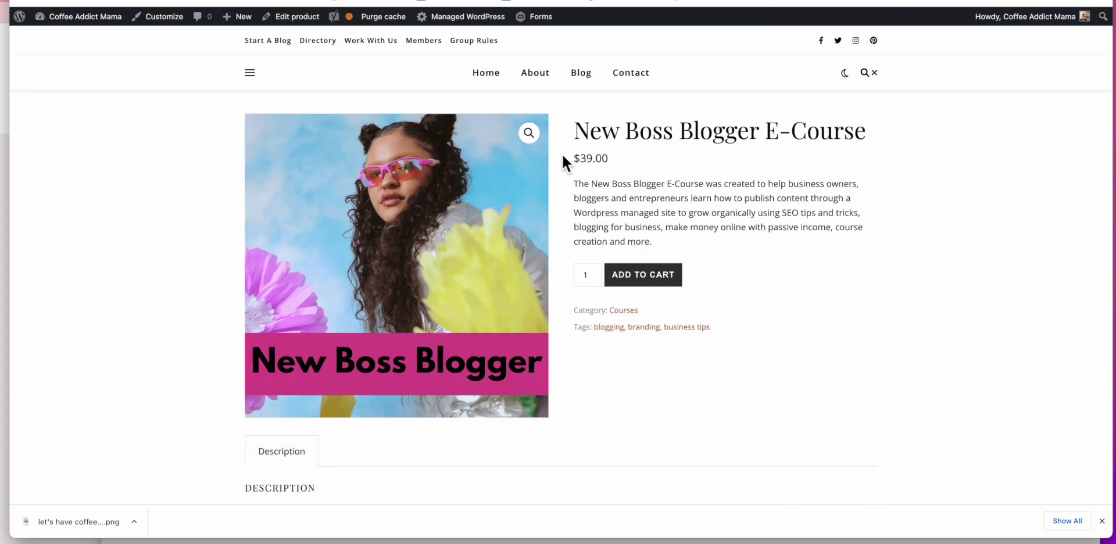
Step: Scroll the live home page and clear an accidental selection in the product description
{"action": "scroll", "coordinate": [623, 156], "scroll_direction": "down", "scroll_amount": 1}
{"action": "left_click_drag", "start_coordinate": [571, 158], "coordinate": [608, 162]}
{"action": "left_click", "coordinate": [629, 160]}
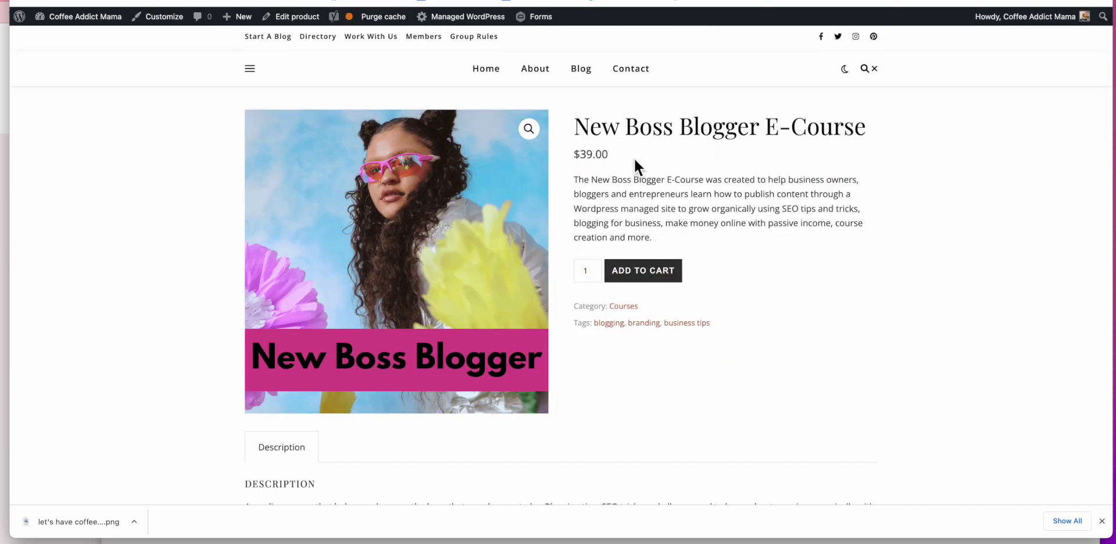
{"action": "scroll", "coordinate": [634, 158], "scroll_direction": "up", "scroll_amount": 1}
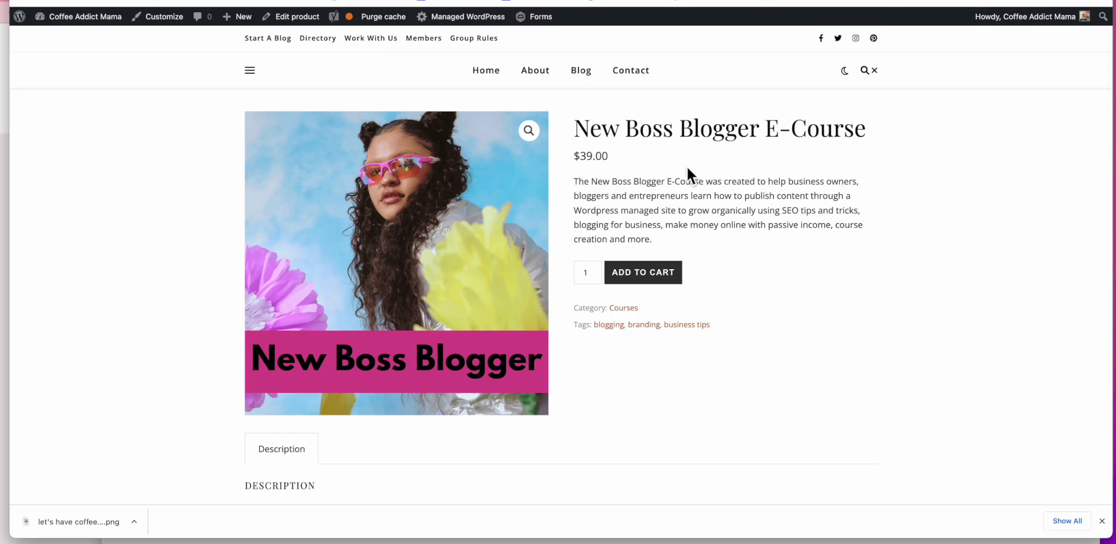
{"action": "scroll", "coordinate": [692, 188], "scroll_direction": "down", "scroll_amount": 1}
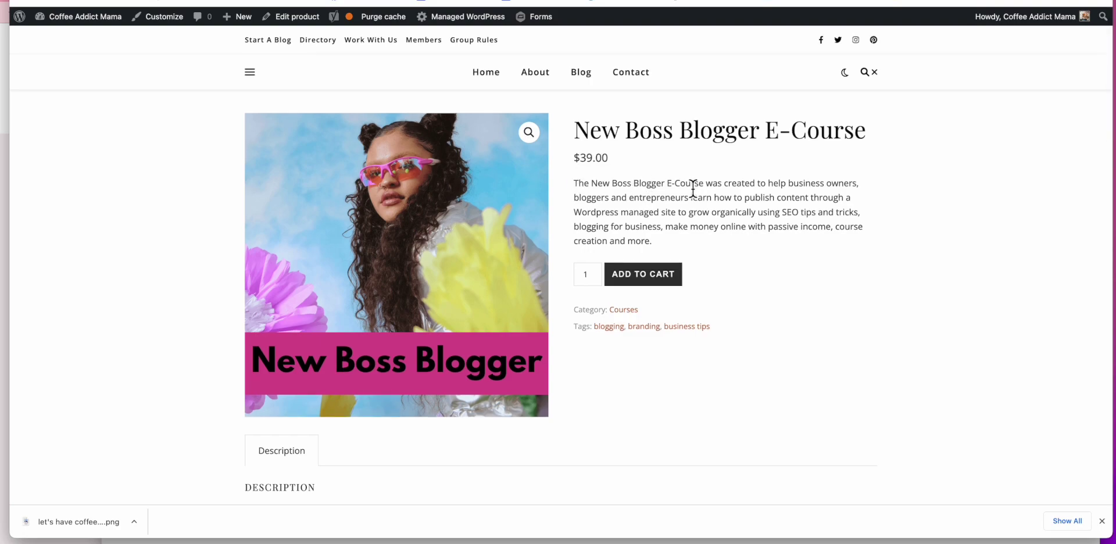
{"action": "scroll", "coordinate": [686, 198], "scroll_direction": "down", "scroll_amount": 2}
{"action": "scroll", "coordinate": [686, 199], "scroll_direction": "up", "scroll_amount": 2}
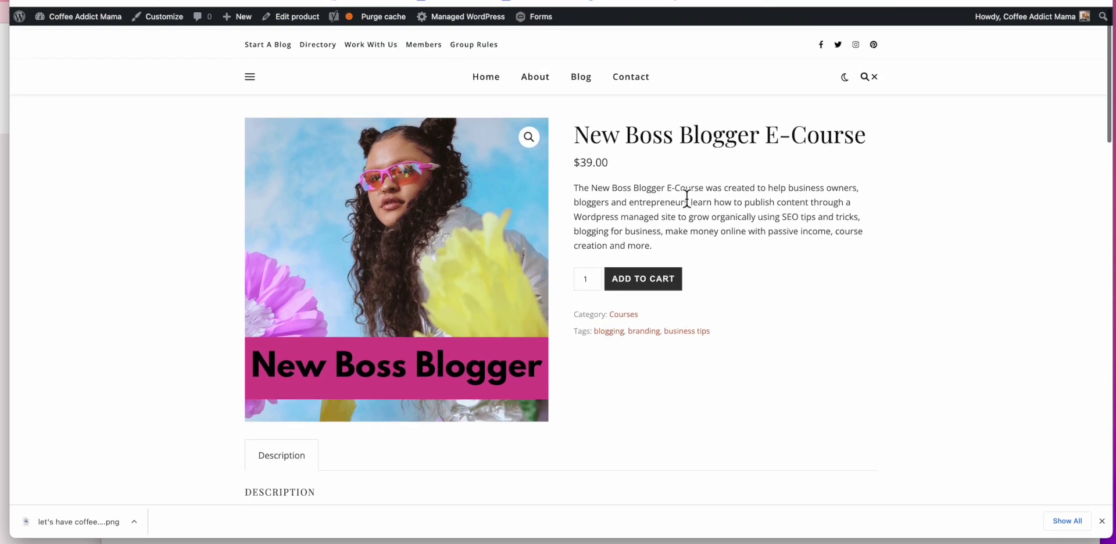
Step: Open a new browser tab, hide the downloads strip, and scroll through the home page
{"action": "key", "text": "super+t"}
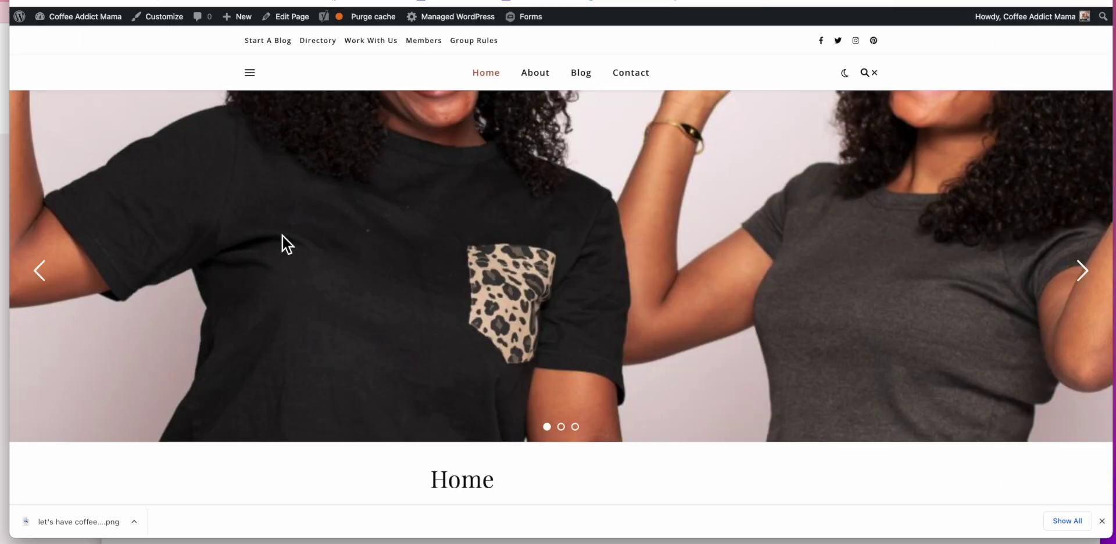
{"action": "scroll", "coordinate": [282, 235], "scroll_direction": "down", "scroll_amount": 2}
{"action": "scroll", "coordinate": [282, 235], "scroll_direction": "down", "scroll_amount": 10}
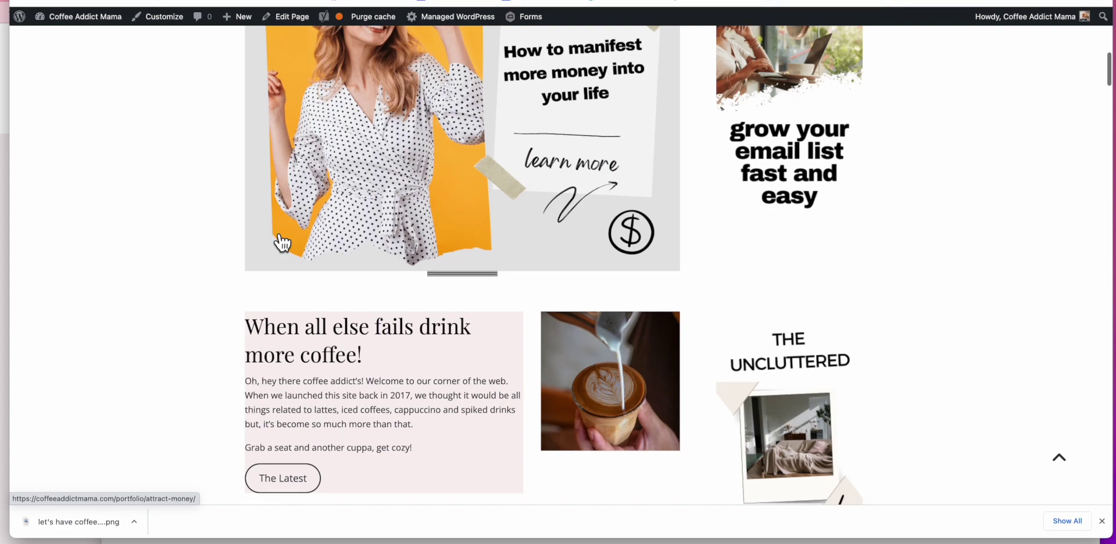
{"action": "scroll", "coordinate": [282, 242], "scroll_direction": "down", "scroll_amount": 2}
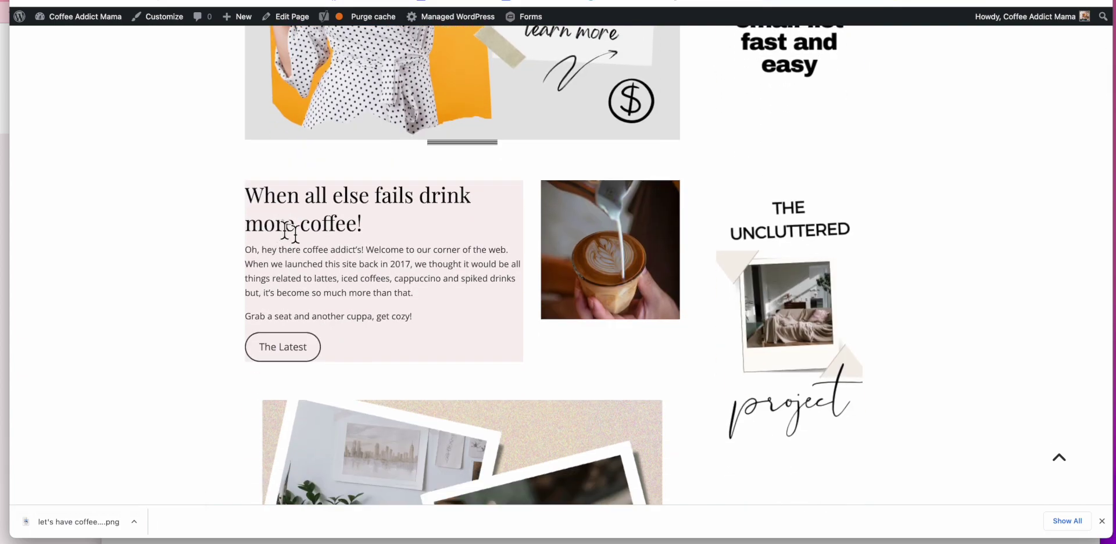
{"action": "left_click", "coordinate": [1102, 521]}
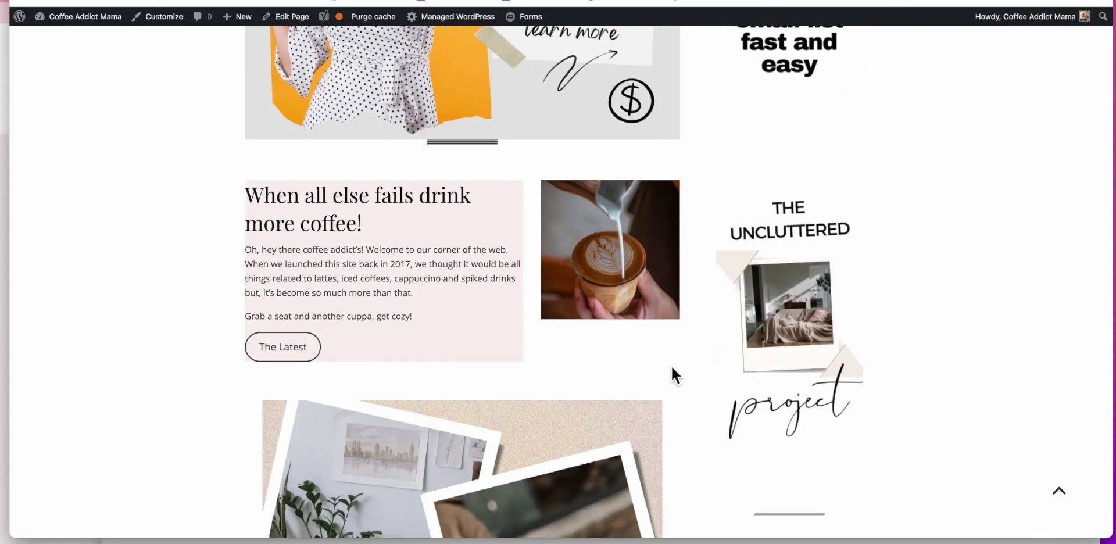
{"action": "scroll", "coordinate": [671, 364], "scroll_direction": "down", "scroll_amount": 9}
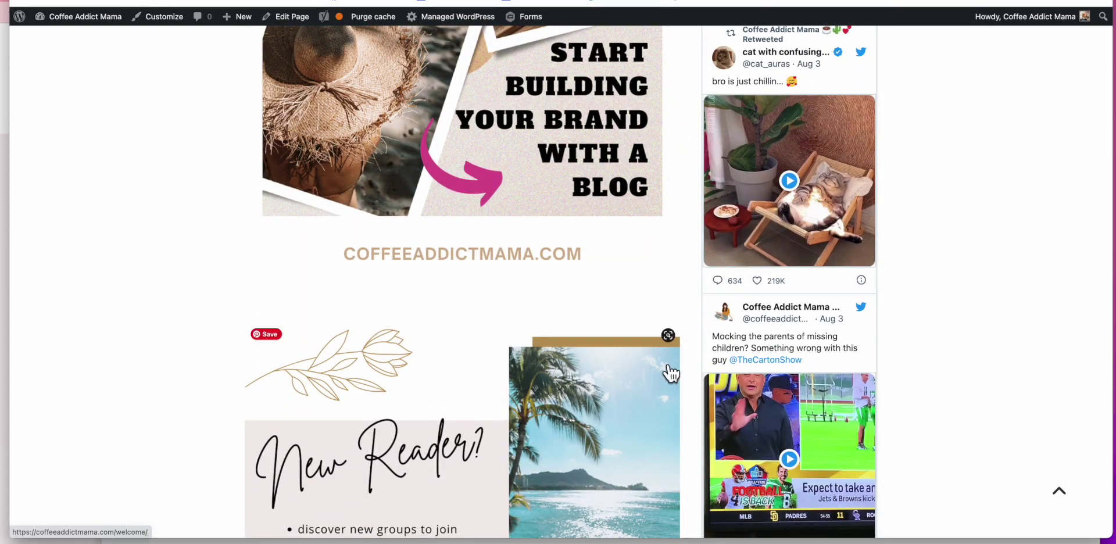
{"action": "scroll", "coordinate": [669, 372], "scroll_direction": "down", "scroll_amount": 8}
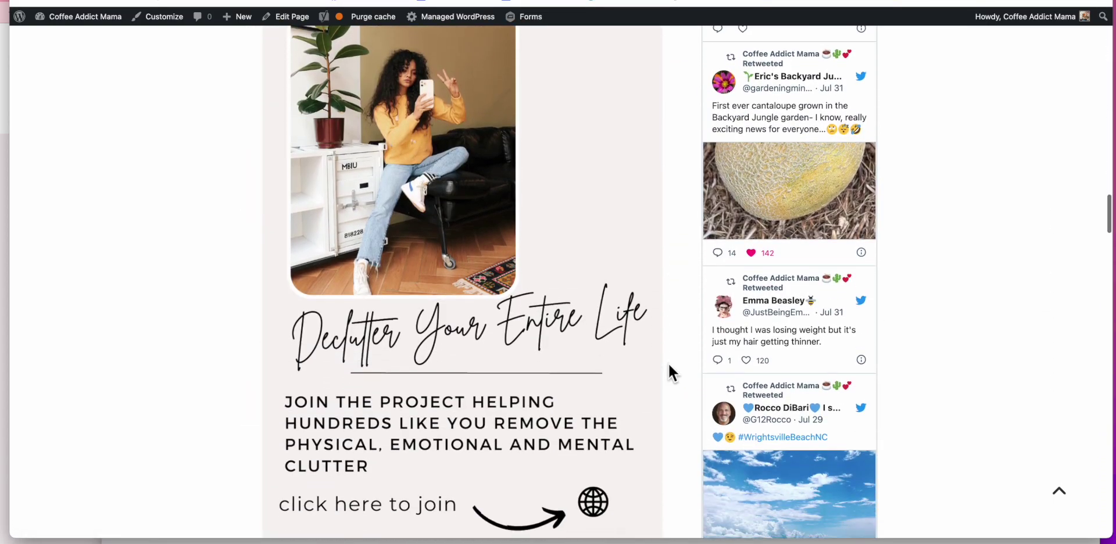
{"action": "scroll", "coordinate": [668, 372], "scroll_direction": "down", "scroll_amount": 8}
{"action": "scroll", "coordinate": [668, 372], "scroll_direction": "down", "scroll_amount": 3}
{"action": "scroll", "coordinate": [668, 372], "scroll_direction": "up", "scroll_amount": 15}
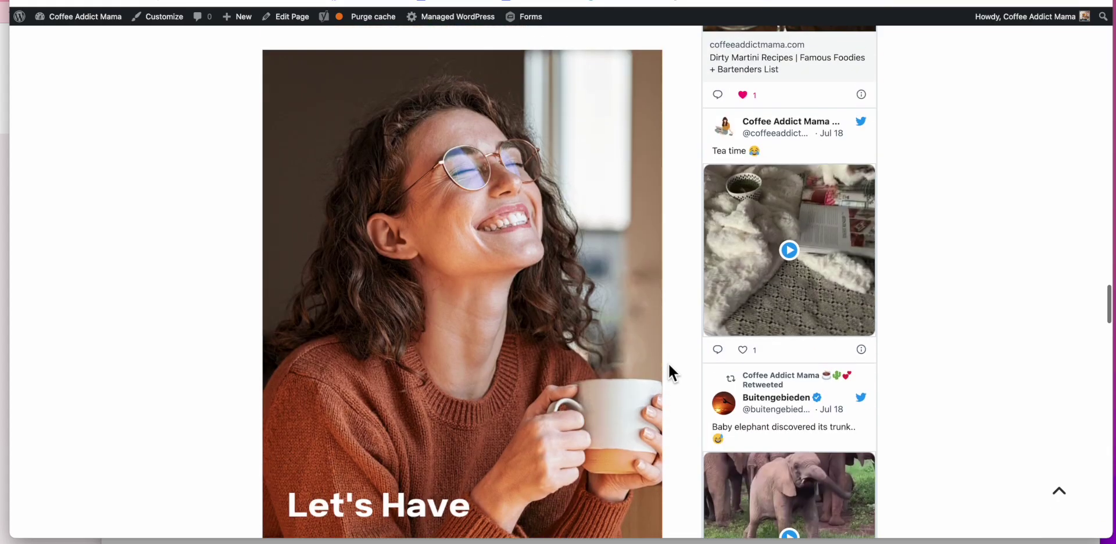
{"action": "scroll", "coordinate": [669, 365], "scroll_direction": "up", "scroll_amount": 15}
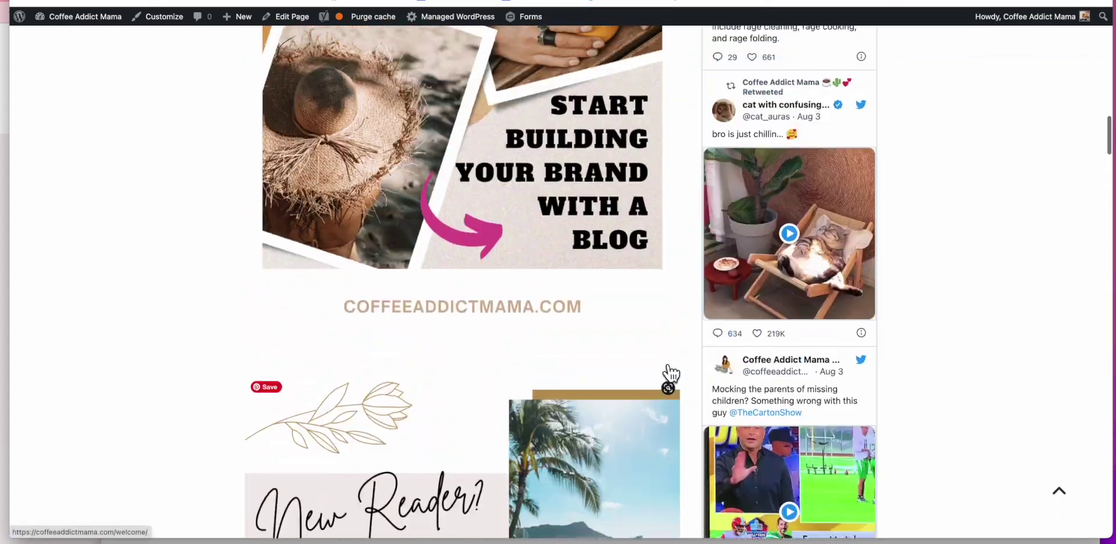
{"action": "scroll", "coordinate": [669, 366], "scroll_direction": "up", "scroll_amount": 2}
{"action": "scroll", "coordinate": [668, 367], "scroll_direction": "down", "scroll_amount": 15}
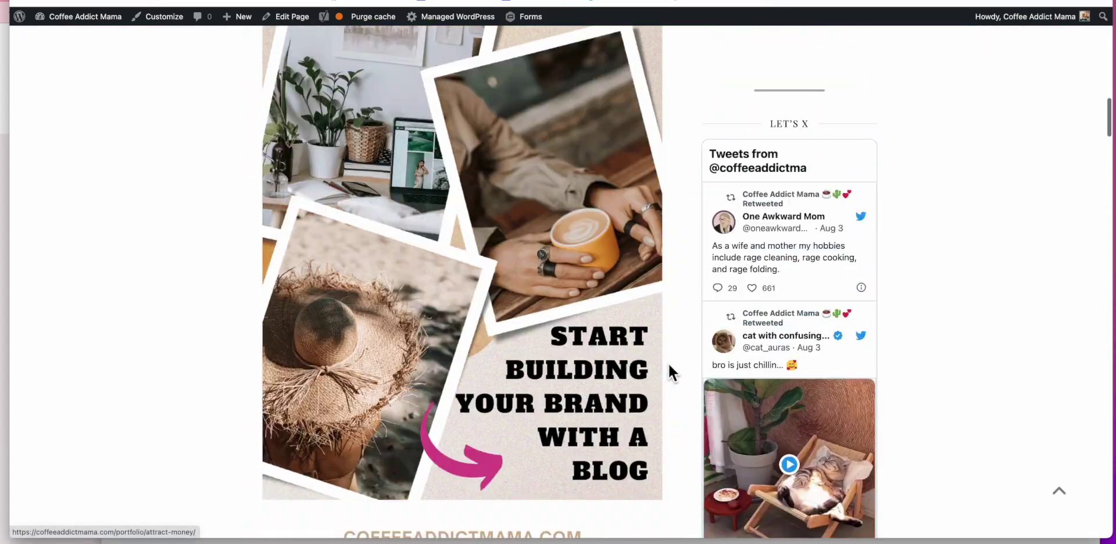
{"action": "scroll", "coordinate": [669, 372], "scroll_direction": "down", "scroll_amount": 20}
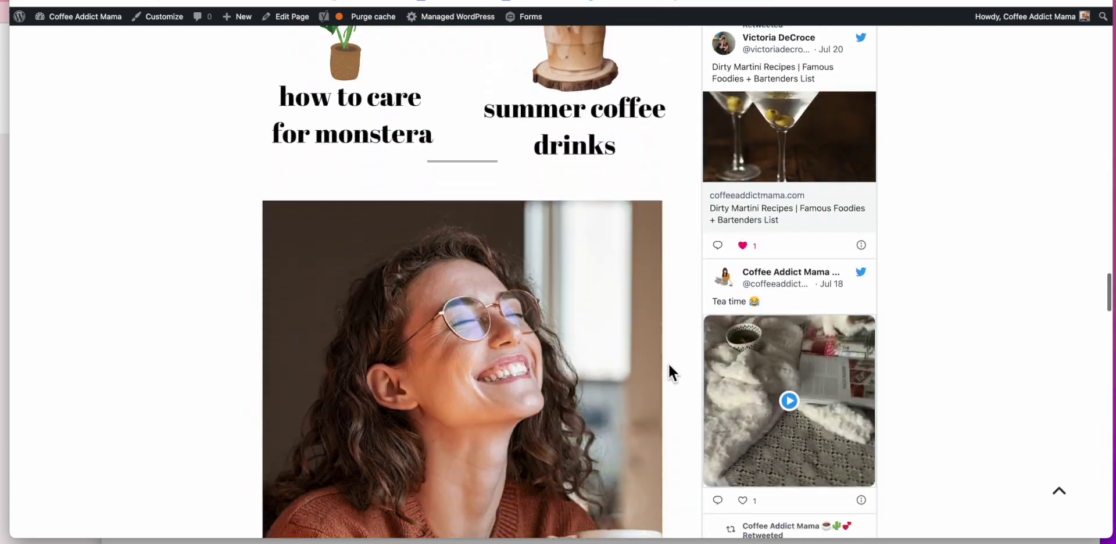
{"action": "scroll", "coordinate": [668, 363], "scroll_direction": "down", "scroll_amount": 8}
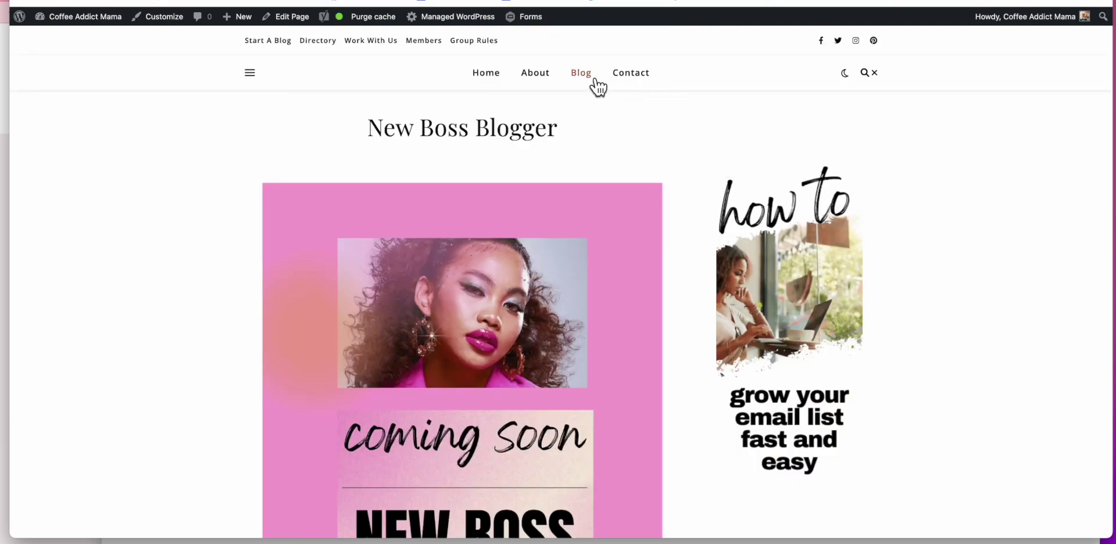
Step: Go to the Blog page, scroll down, and open 'Protected: New Boss Blogger Course'
{"action": "left_click", "coordinate": [635, 198]}
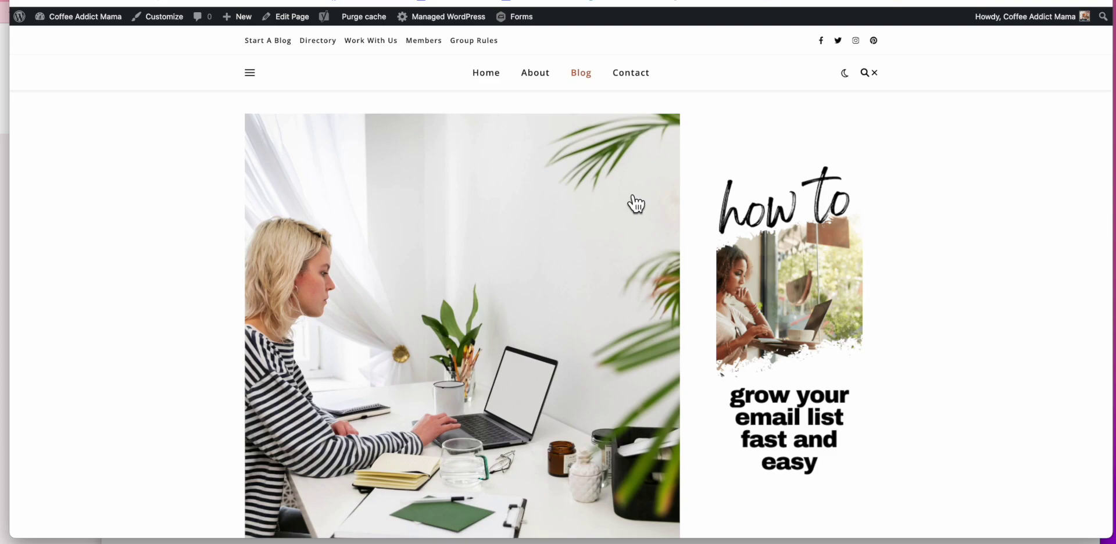
{"action": "scroll", "coordinate": [635, 201], "scroll_direction": "down", "scroll_amount": 6}
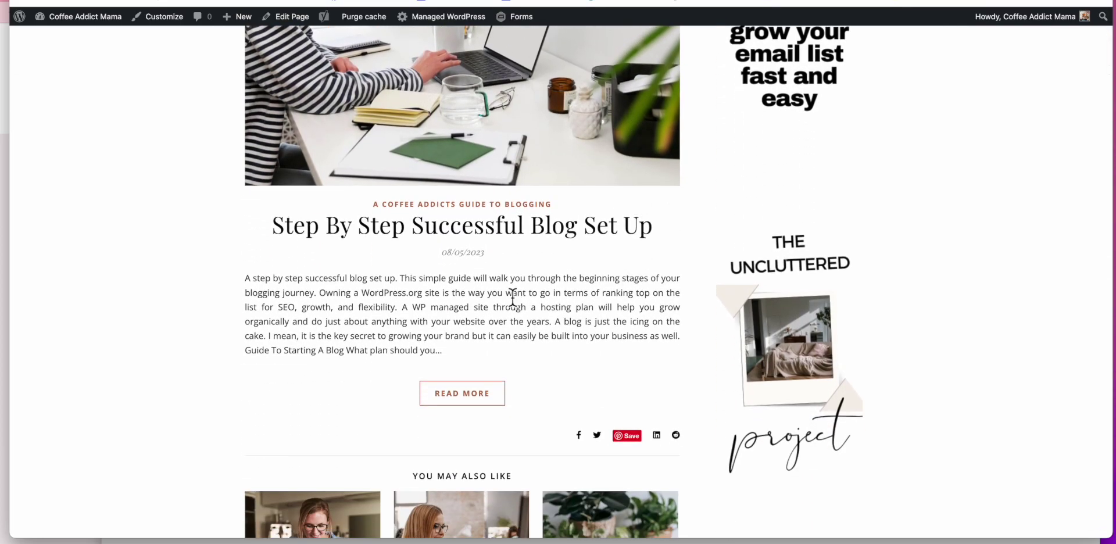
{"action": "scroll", "coordinate": [287, 298], "scroll_direction": "down", "scroll_amount": 20}
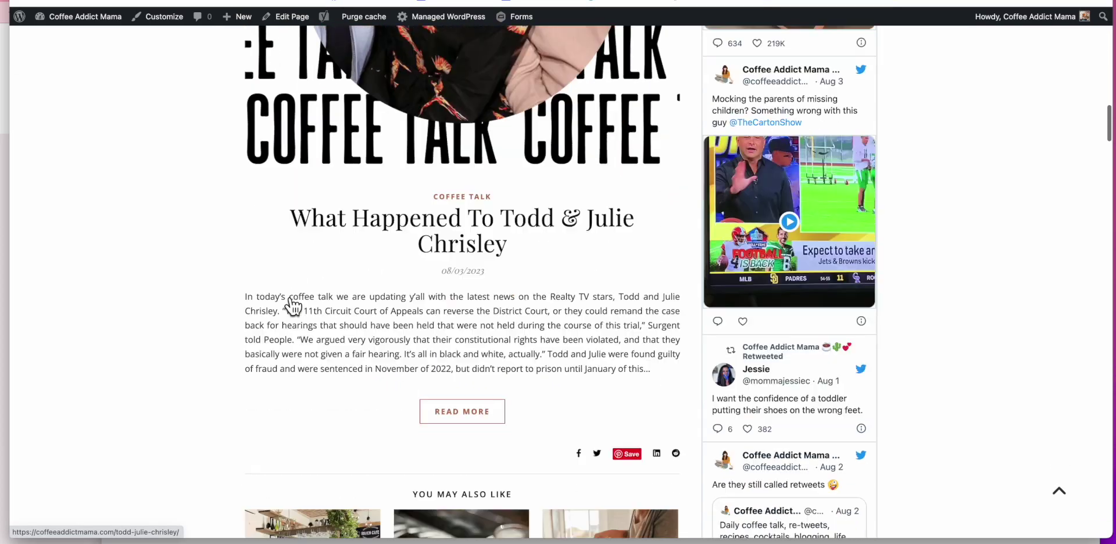
{"action": "scroll", "coordinate": [294, 306], "scroll_direction": "down", "scroll_amount": 7}
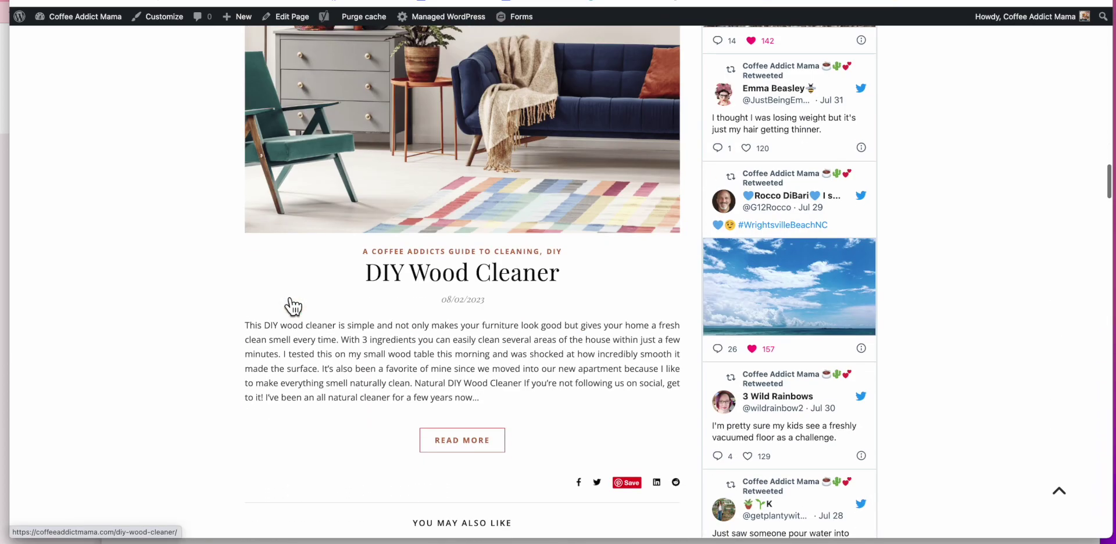
{"action": "scroll", "coordinate": [285, 294], "scroll_direction": "down", "scroll_amount": 20}
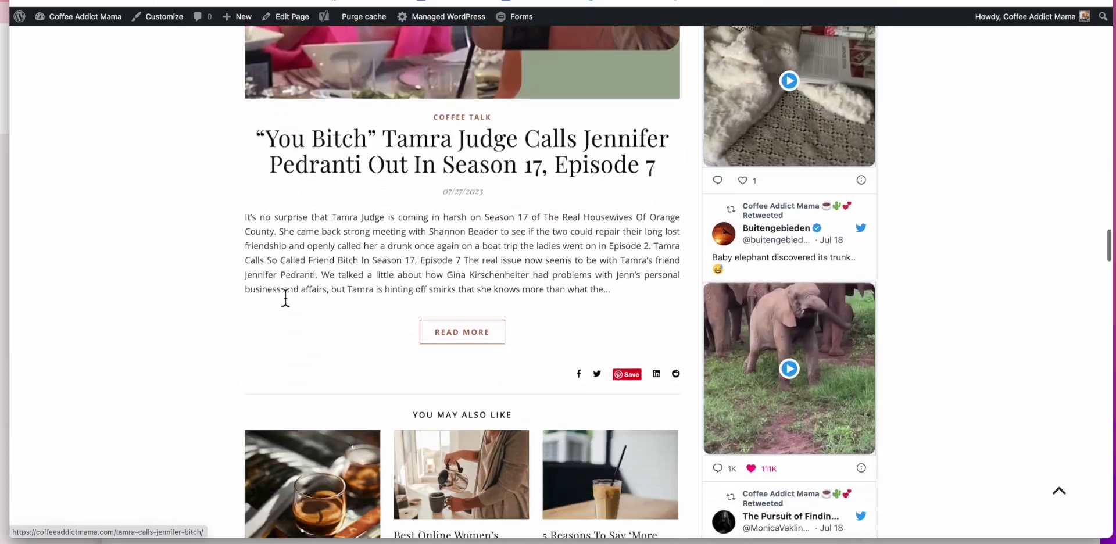
{"action": "scroll", "coordinate": [287, 299], "scroll_direction": "down", "scroll_amount": 20}
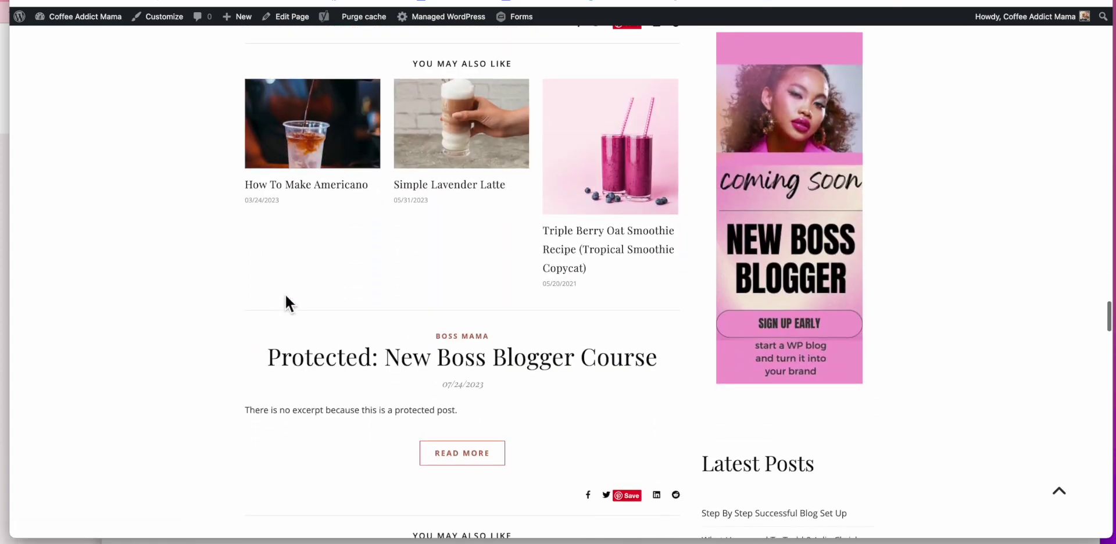
{"action": "scroll", "coordinate": [285, 294], "scroll_direction": "down", "scroll_amount": 7}
{"action": "scroll", "coordinate": [384, 241], "scroll_direction": "up", "scroll_amount": 5}
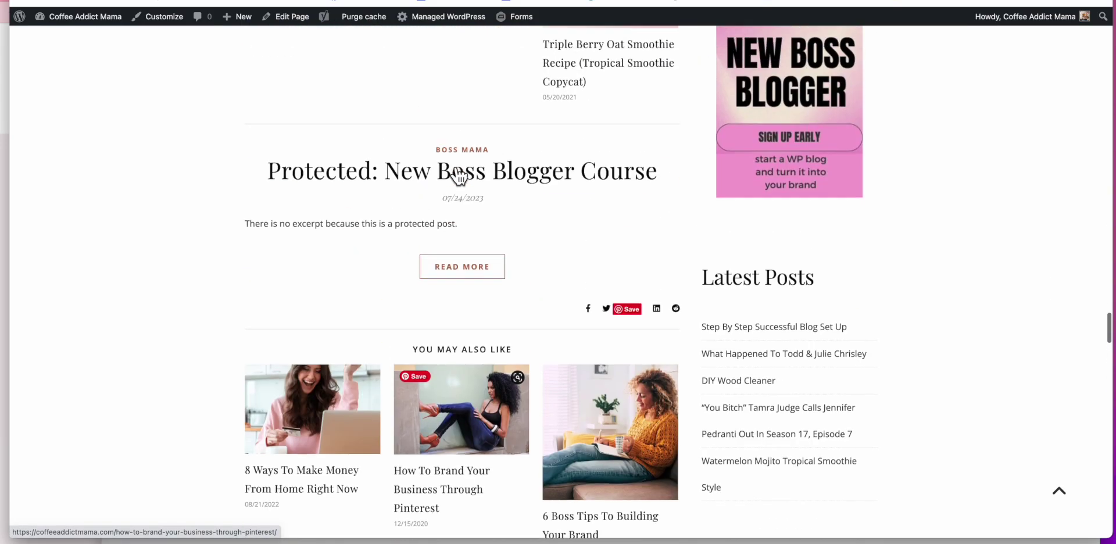
{"action": "left_click", "coordinate": [533, 196]}
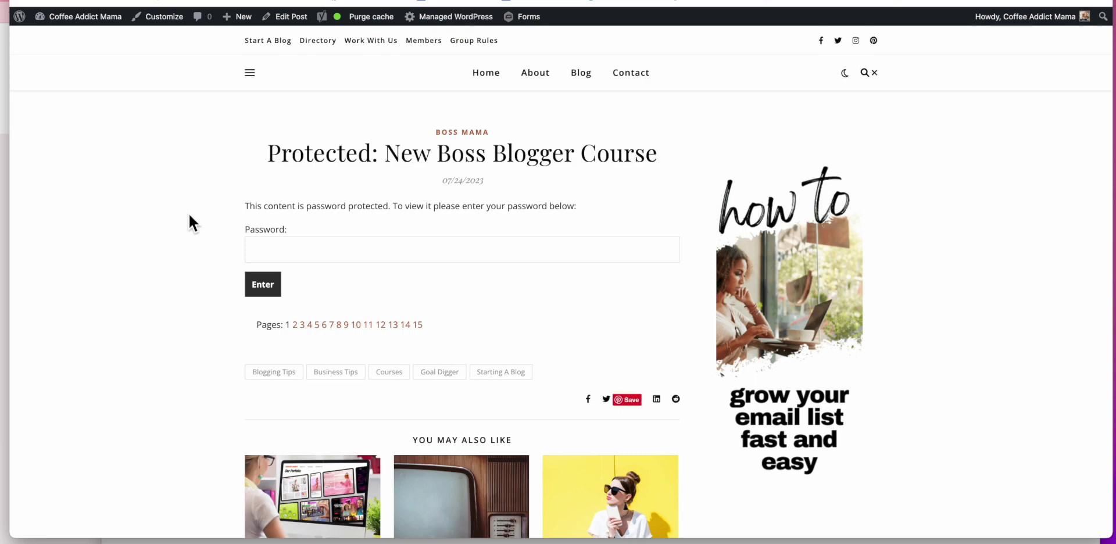
Step: Enter the course post's password, correcting a typo, to reveal the Hello & Welcome content
{"action": "left_click", "coordinate": [391, 254]}
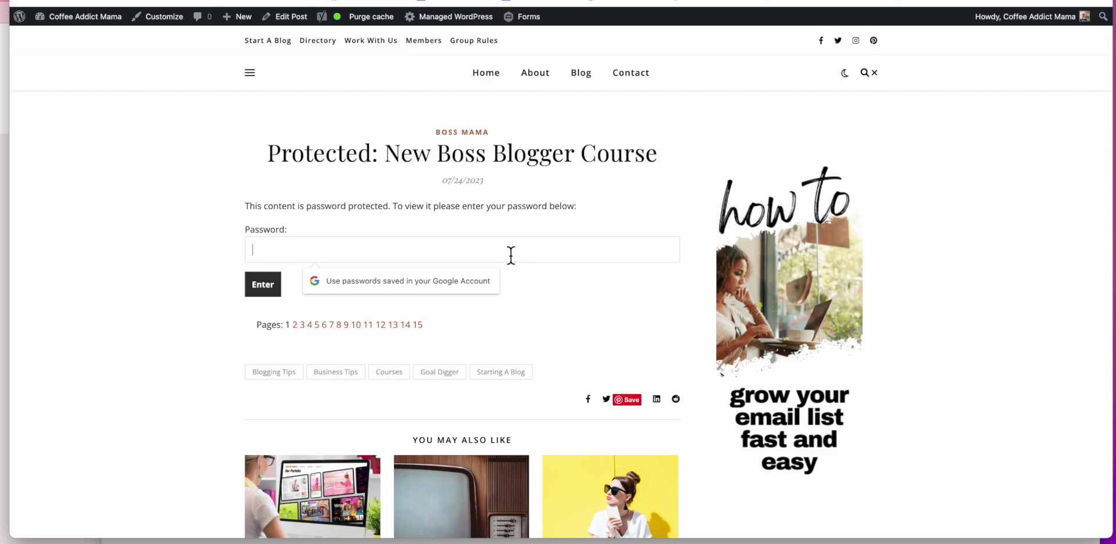
{"action": "type", "text": "a"}
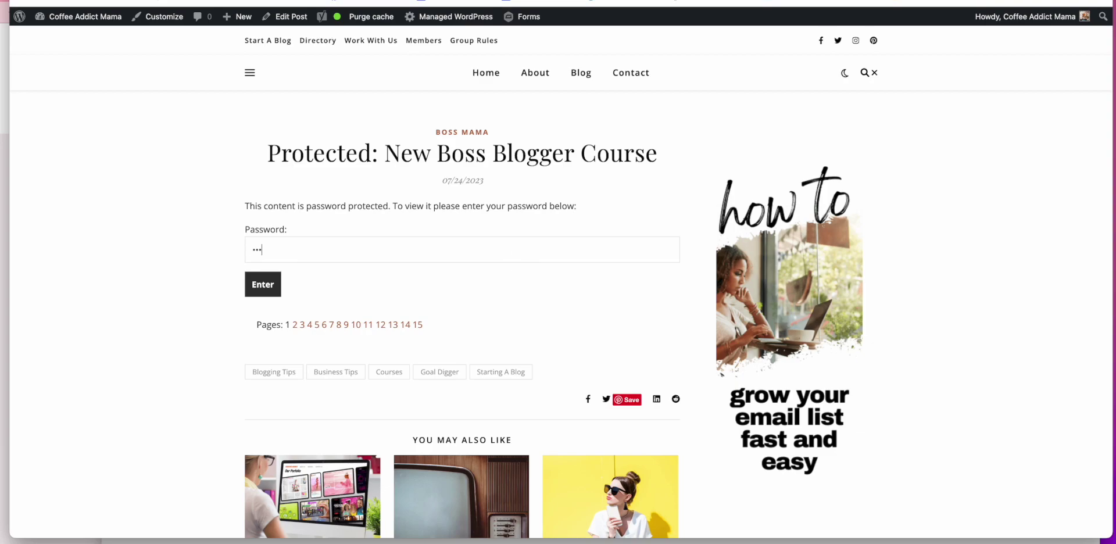
{"action": "key", "text": "BackSpace"}
{"action": "key", "text": "BackSpace"}
{"action": "key", "text": "BackSpace"}
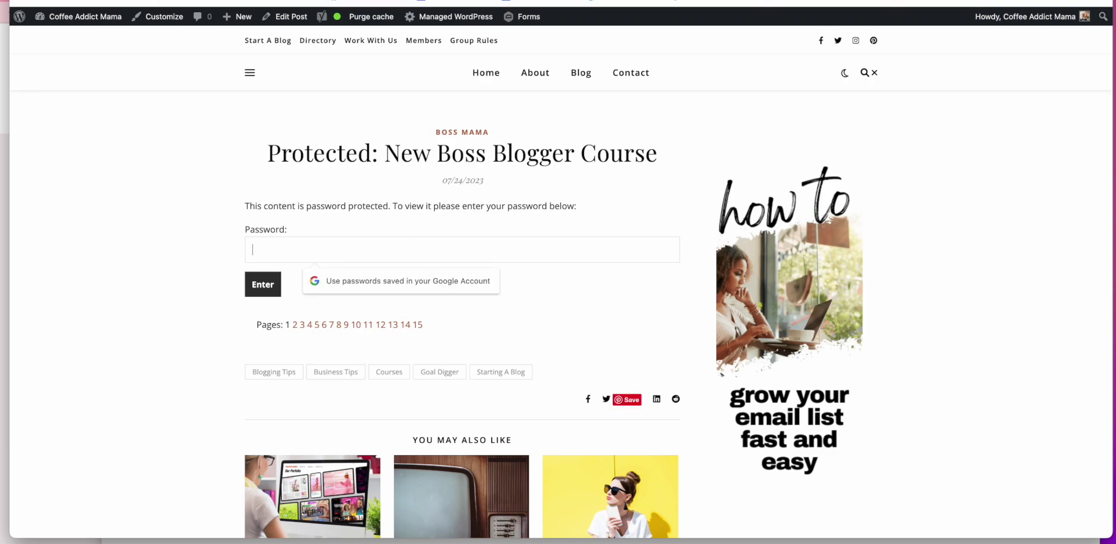
{"action": "type", "text": "a"}
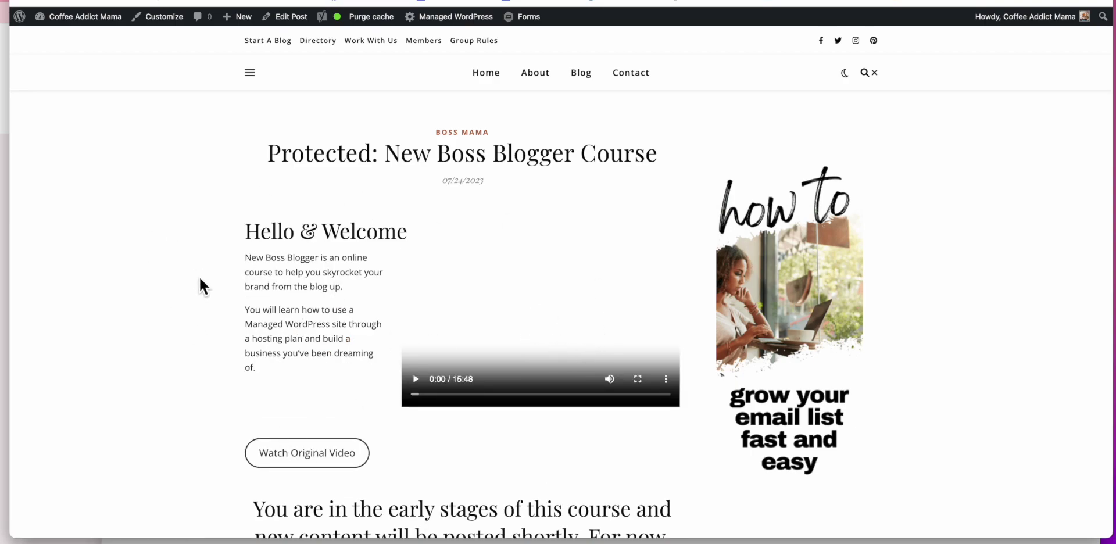
{"action": "scroll", "coordinate": [198, 276], "scroll_direction": "down", "scroll_amount": 7}
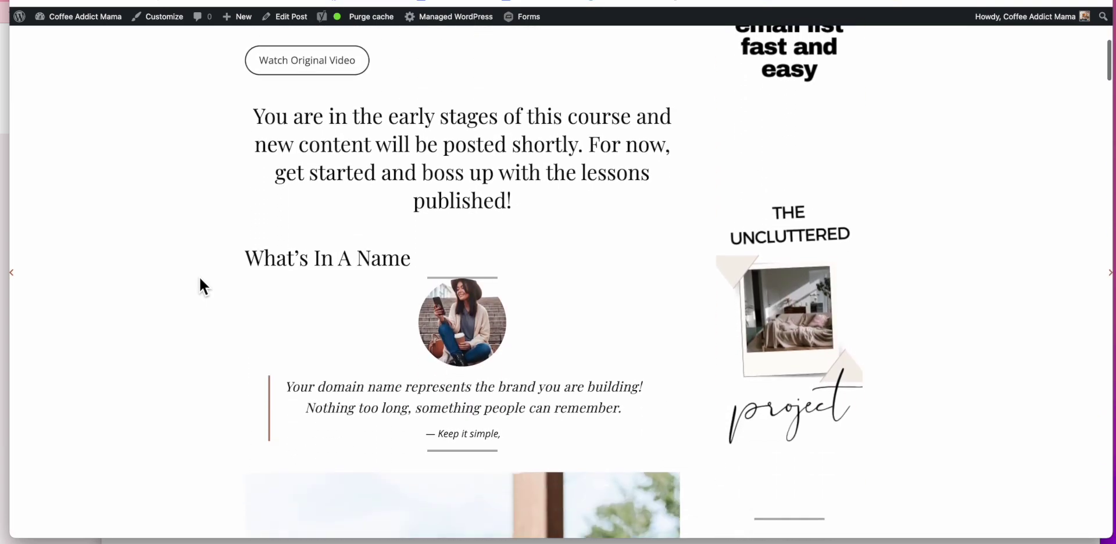
Step: Scroll the unlocked course post past the intro video and Basic Lessons list to the Make Your Blog Your Brand card
{"action": "scroll", "coordinate": [197, 274], "scroll_direction": "down", "scroll_amount": 2}
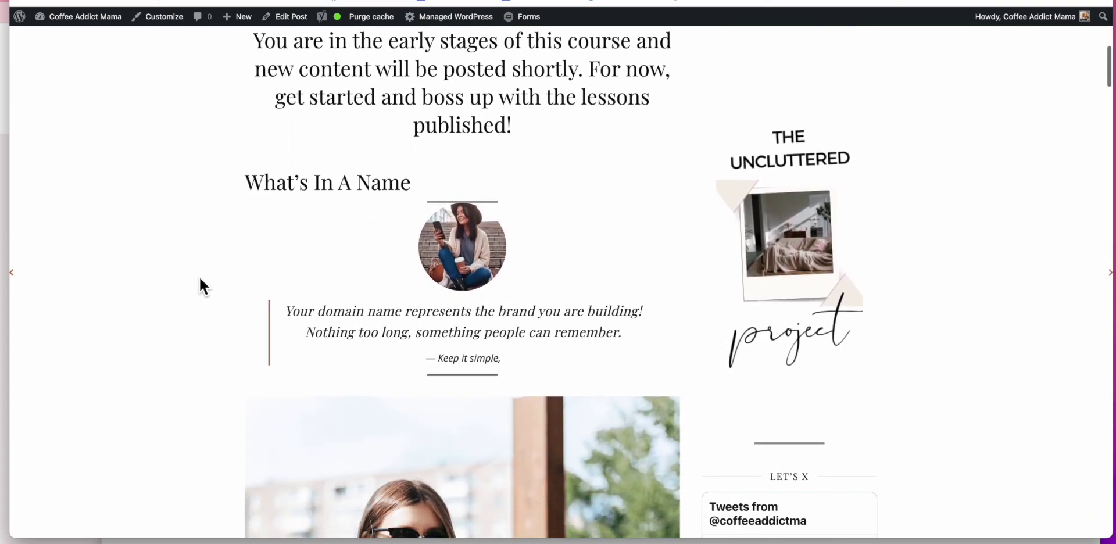
{"action": "scroll", "coordinate": [198, 274], "scroll_direction": "down", "scroll_amount": 1}
{"action": "scroll", "coordinate": [198, 274], "scroll_direction": "down", "scroll_amount": 10}
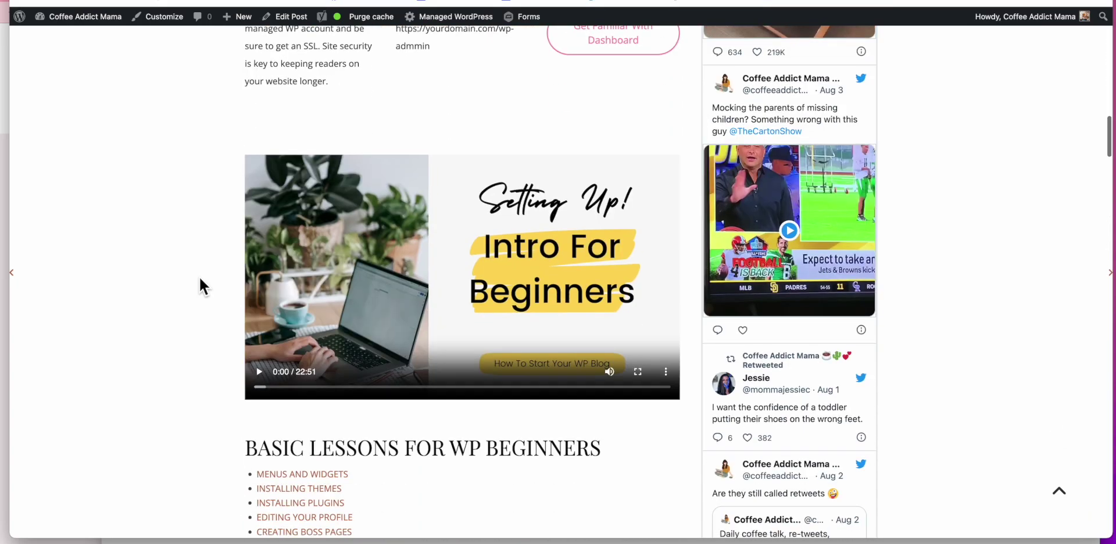
{"action": "scroll", "coordinate": [197, 274], "scroll_direction": "up", "scroll_amount": 3}
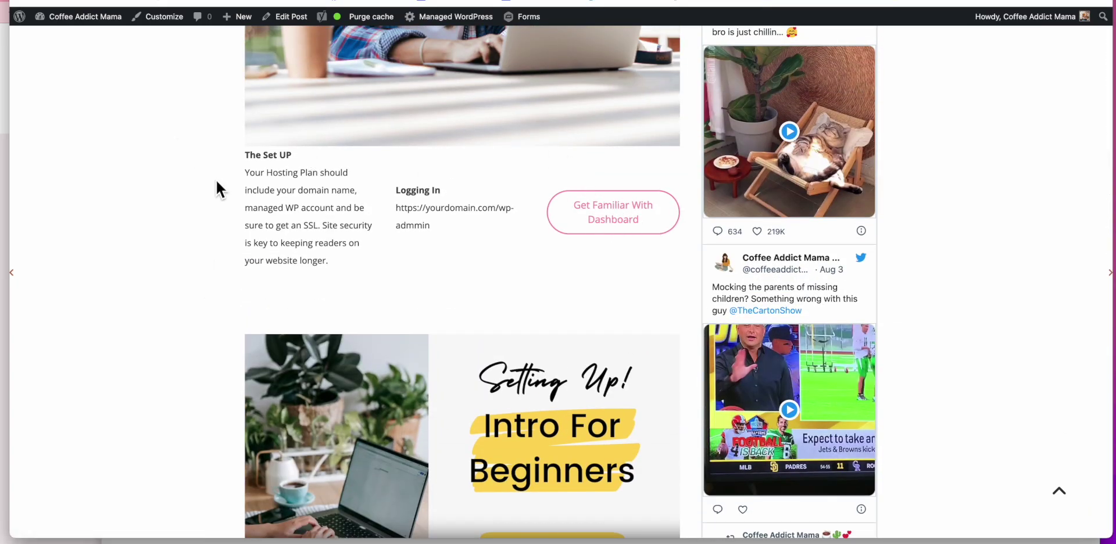
{"action": "scroll", "coordinate": [215, 177], "scroll_direction": "down", "scroll_amount": 3}
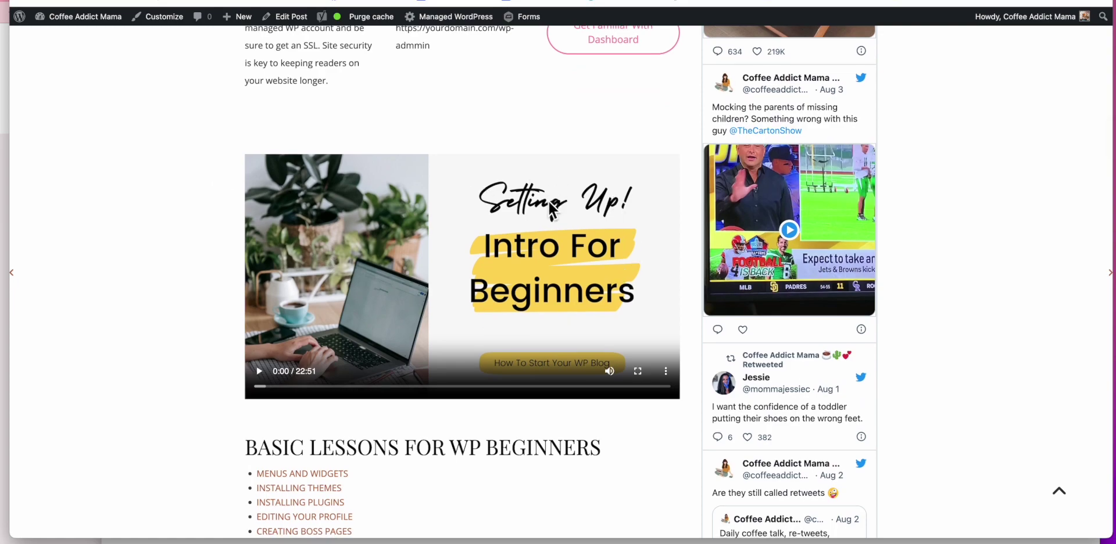
{"action": "scroll", "coordinate": [486, 269], "scroll_direction": "down", "scroll_amount": 3}
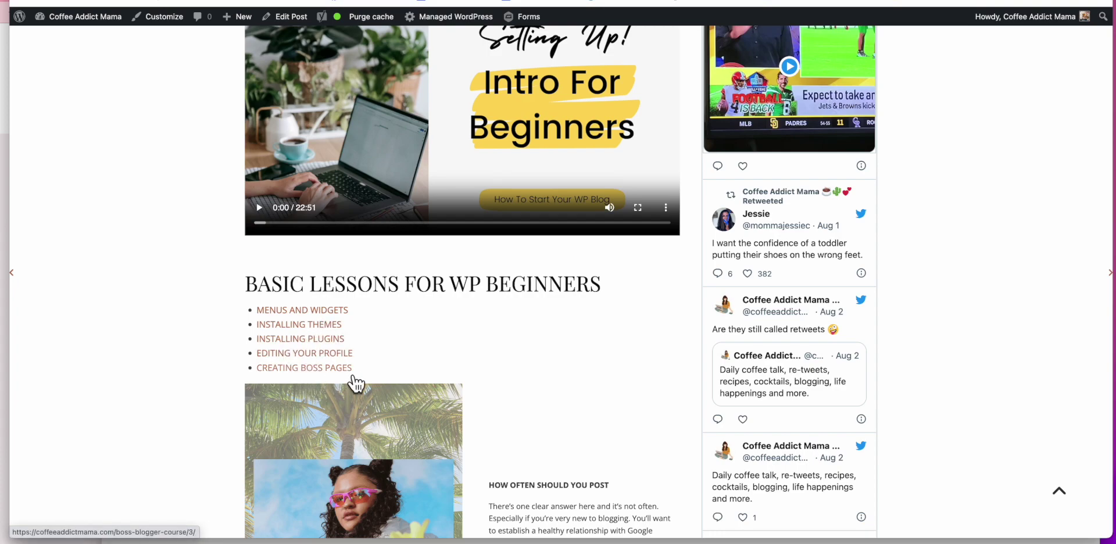
{"action": "scroll", "coordinate": [455, 336], "scroll_direction": "down", "scroll_amount": 1}
{"action": "scroll", "coordinate": [454, 343], "scroll_direction": "down", "scroll_amount": 3}
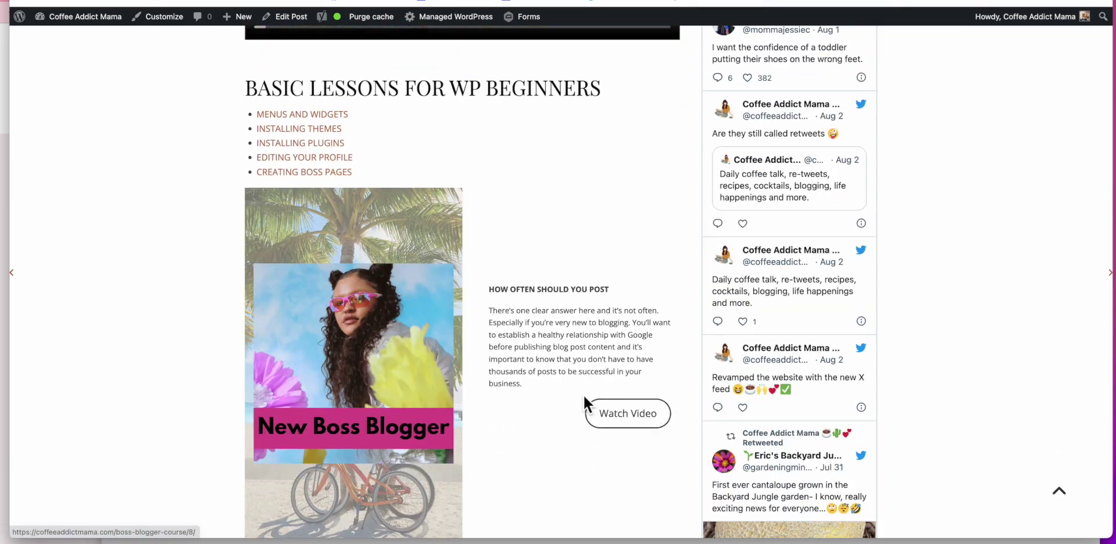
{"action": "scroll", "coordinate": [581, 381], "scroll_direction": "down", "scroll_amount": 3}
{"action": "scroll", "coordinate": [581, 382], "scroll_direction": "down", "scroll_amount": 6}
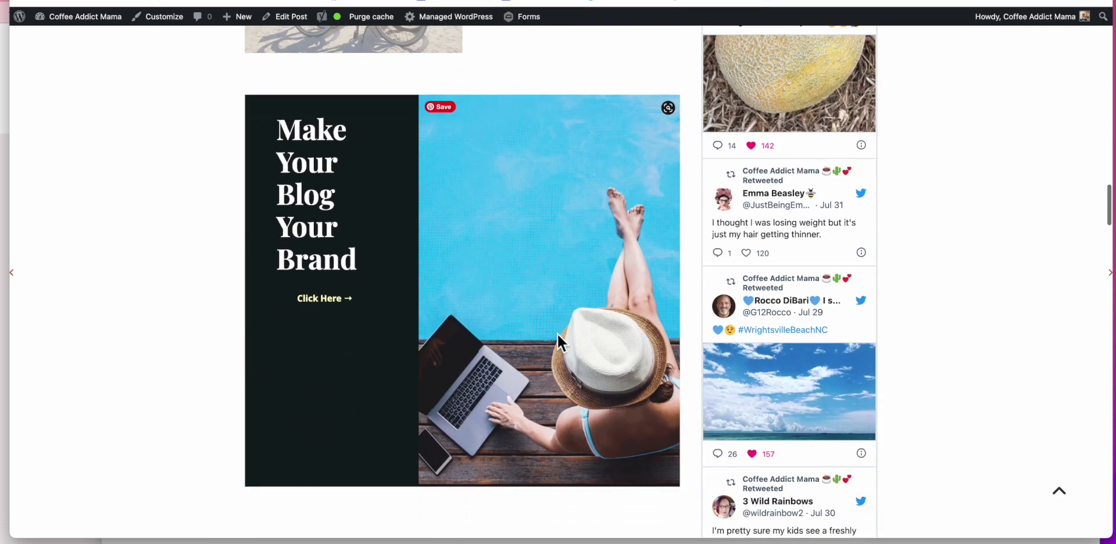
Step: Scroll through the rest of the course post's link and Canva sections
{"action": "scroll", "coordinate": [175, 299], "scroll_direction": "down", "scroll_amount": 7}
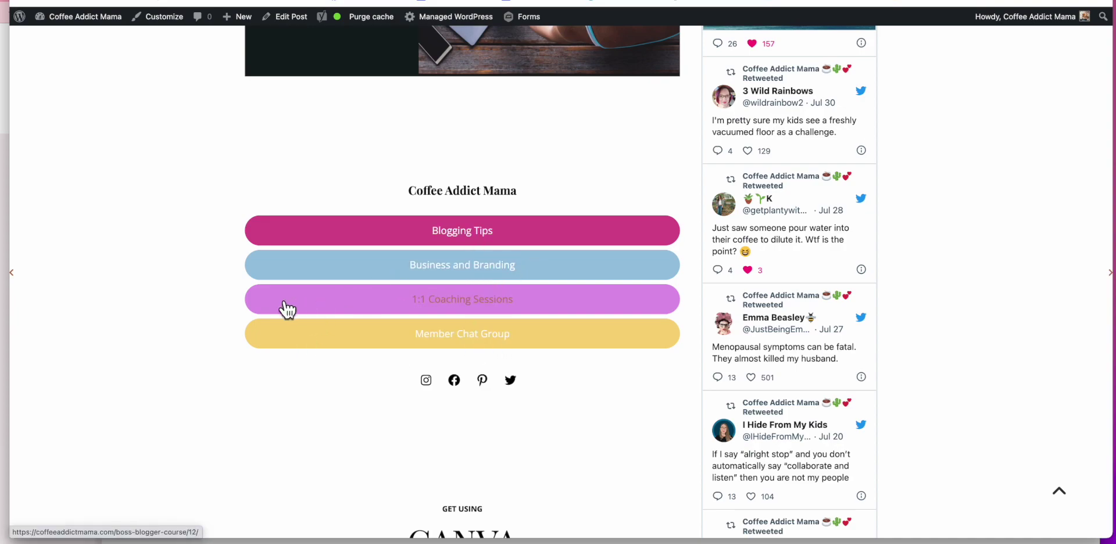
{"action": "scroll", "coordinate": [285, 309], "scroll_direction": "down", "scroll_amount": 3}
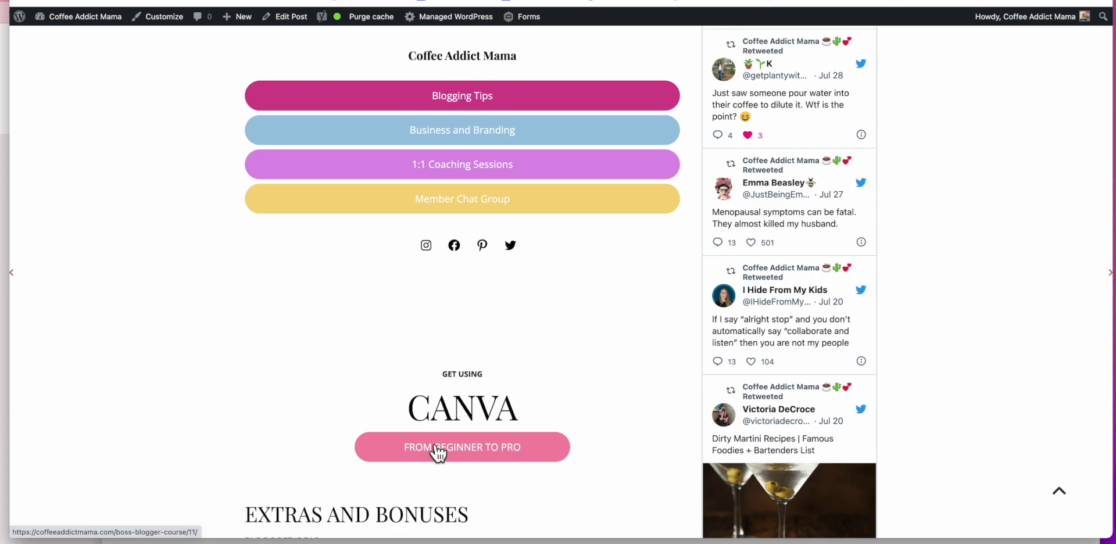
{"action": "scroll", "coordinate": [437, 454], "scroll_direction": "down", "scroll_amount": 5}
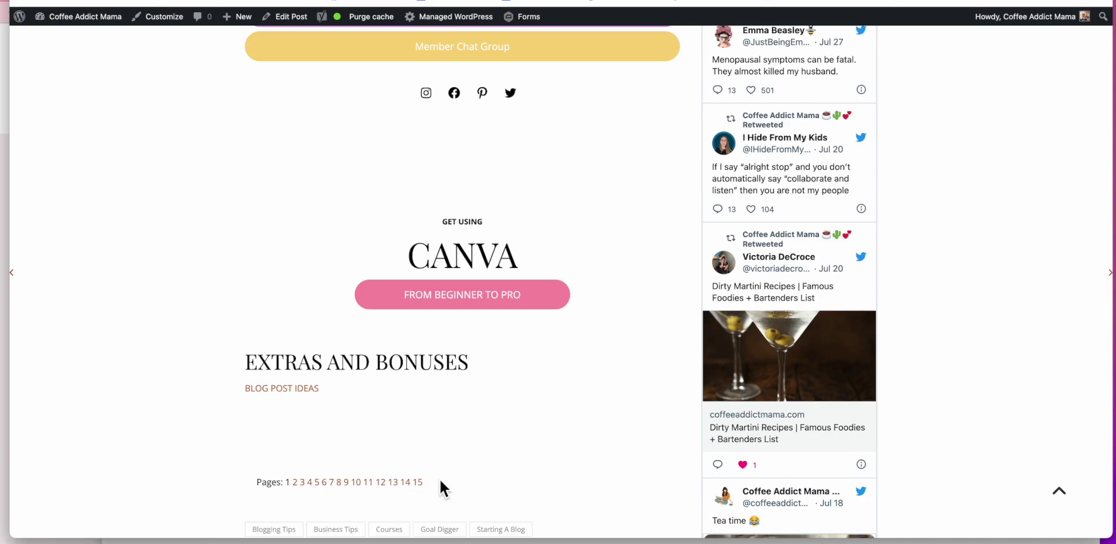
{"action": "scroll", "coordinate": [440, 482], "scroll_direction": "up", "scroll_amount": 3}
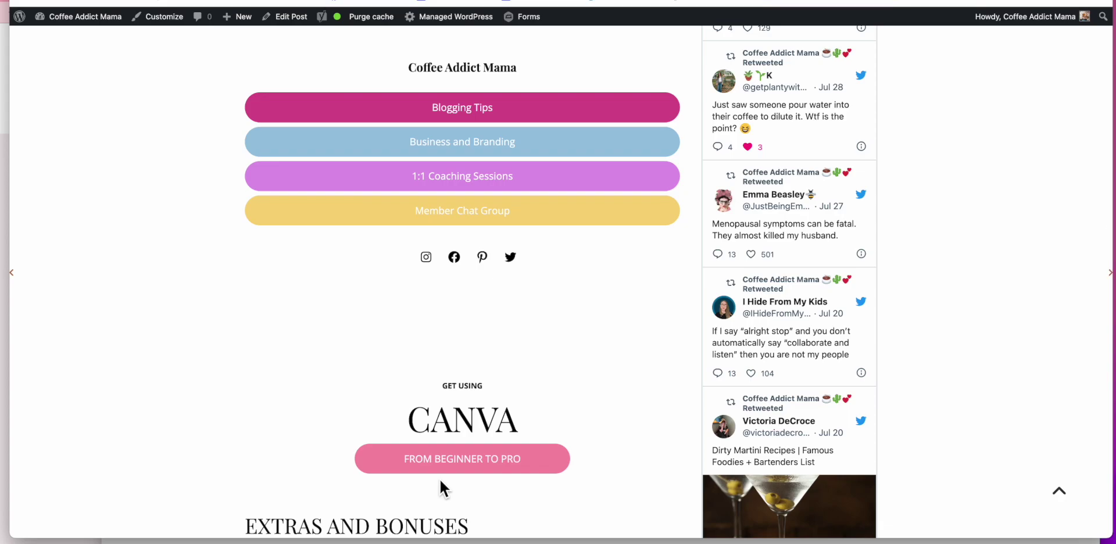
{"action": "scroll", "coordinate": [440, 488], "scroll_direction": "down", "scroll_amount": 1}
Step: Back on the Themes page with five installed themes and Ashe active, start a screenshot capture
{"action": "scroll", "coordinate": [440, 490], "scroll_direction": "up", "scroll_amount": 10}
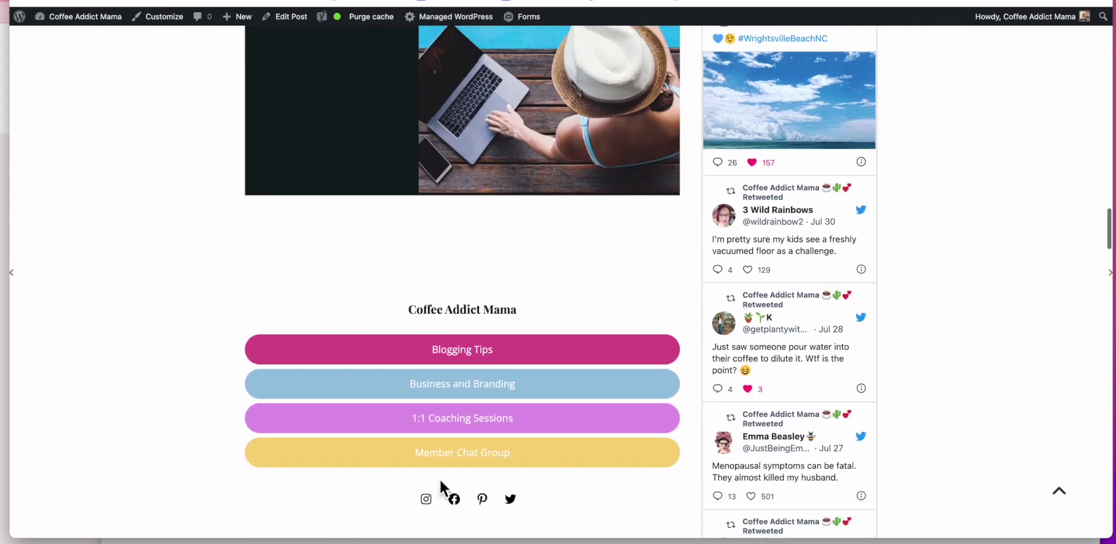
{"action": "scroll", "coordinate": [448, 492], "scroll_direction": "up", "scroll_amount": 10}
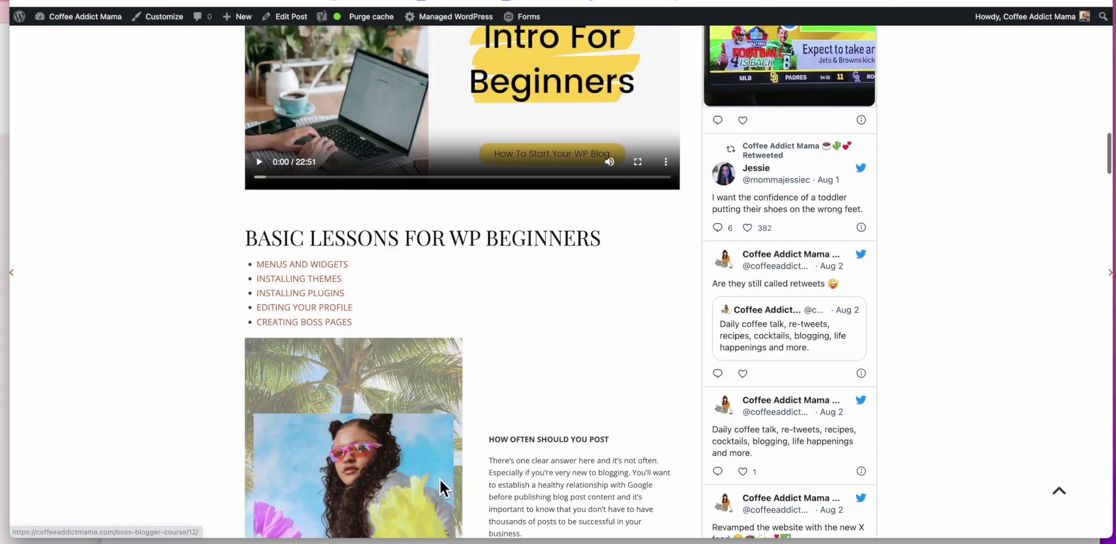
{"action": "scroll", "coordinate": [440, 482], "scroll_direction": "up", "scroll_amount": 8}
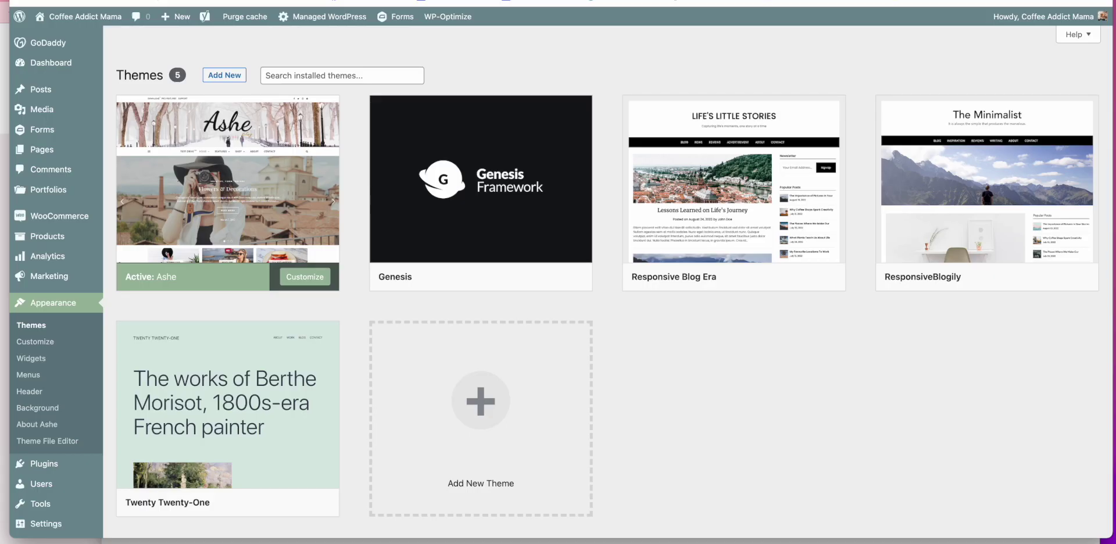
{"action": "key", "text": "super+shift+5"}
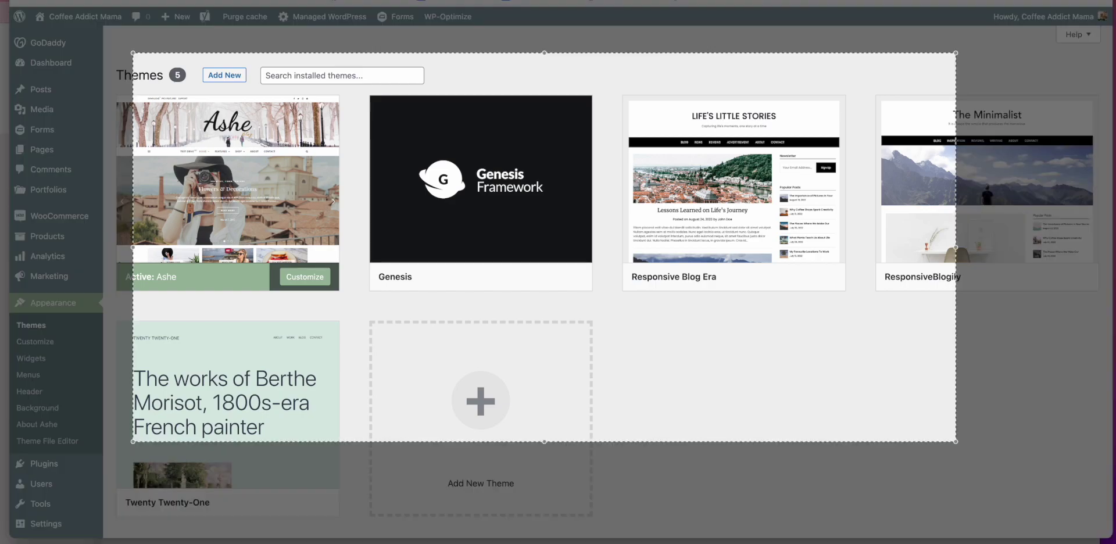